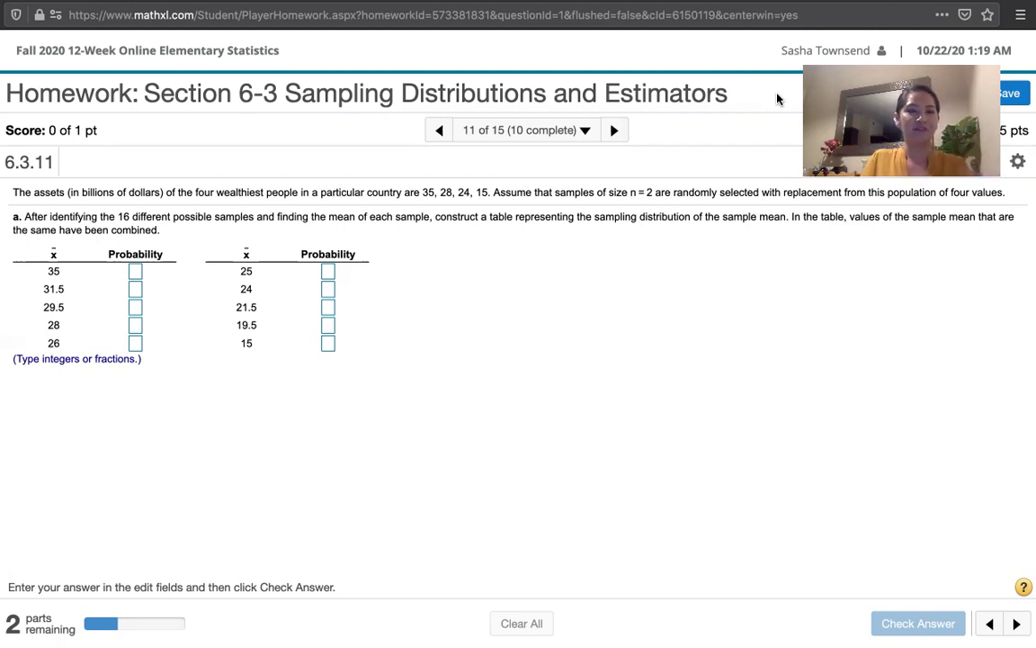
Step: Start a new blank Excel workbook and zoom in on the sheet
{"action": "mouse_move", "coordinate": [529, 7]}
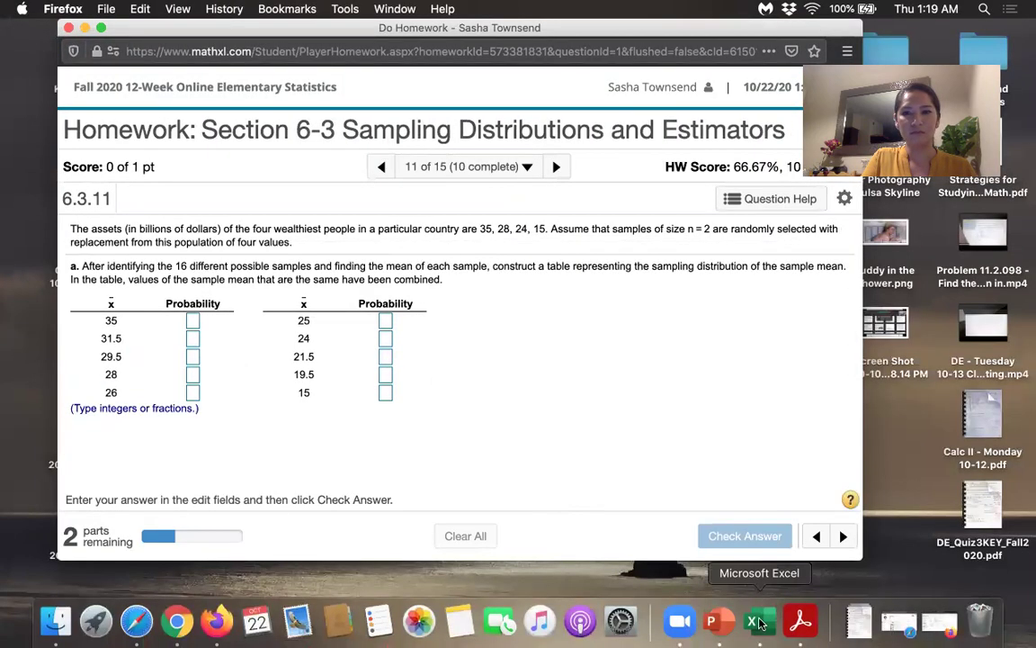
{"action": "left_click", "coordinate": [759, 622]}
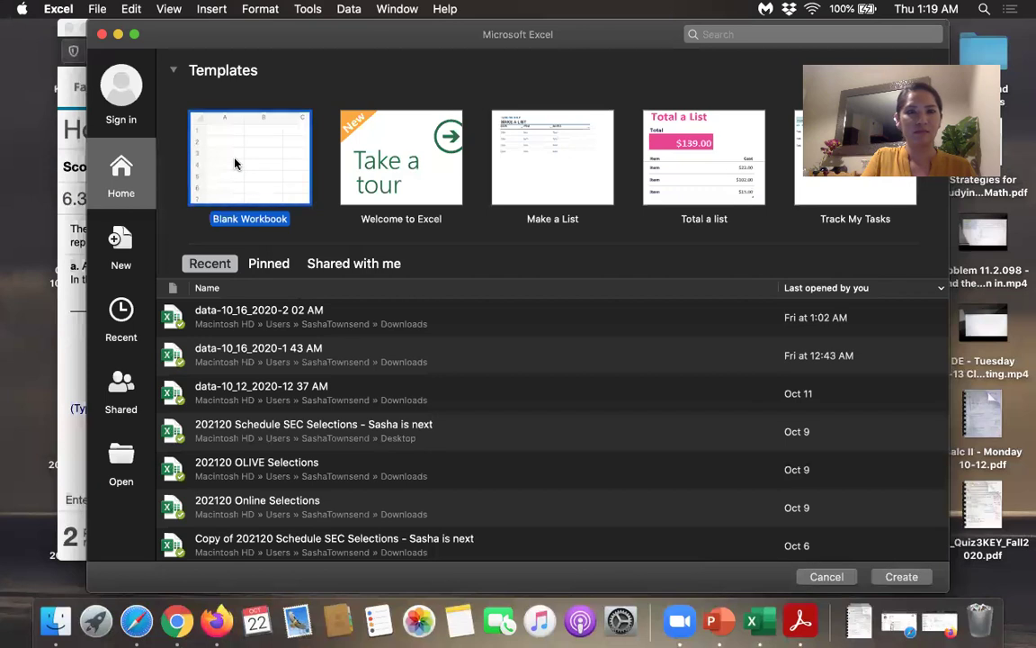
{"action": "double_click", "coordinate": [252, 167]}
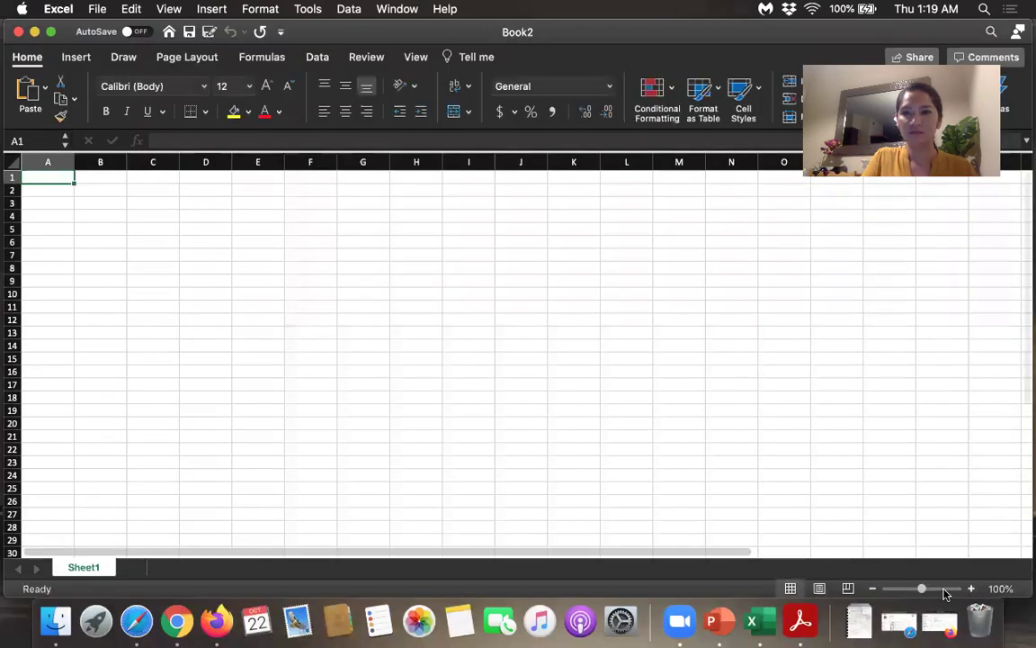
{"action": "scroll", "coordinate": [834, 531], "scroll_direction": "up", "scroll_amount": 5}
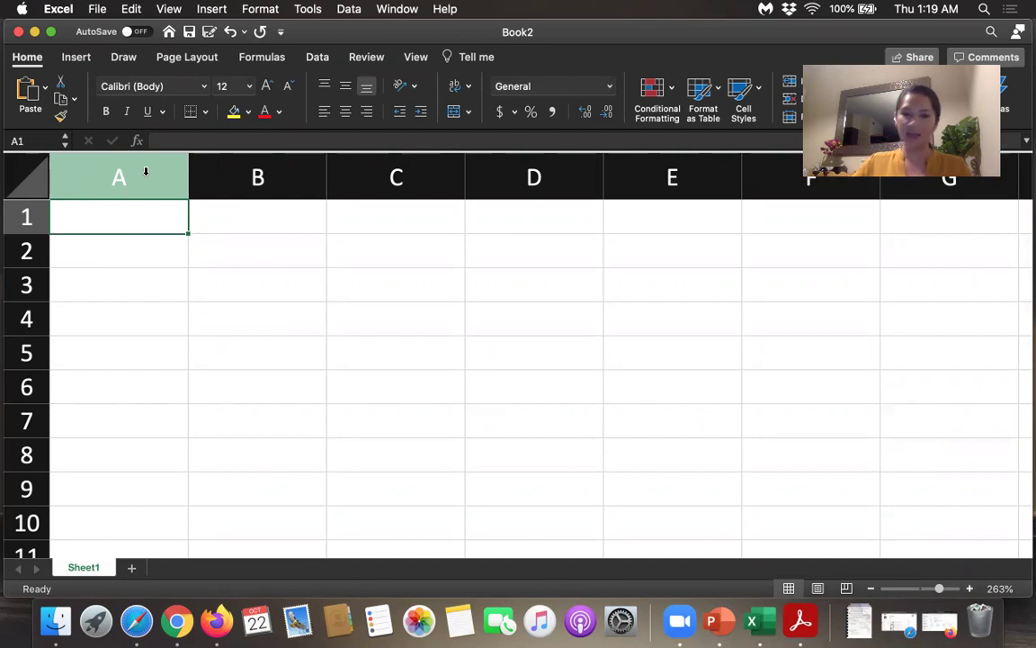
Step: Enter the population values 35, 28, 24, 15 into cell A1
{"action": "type", "text": "35"}
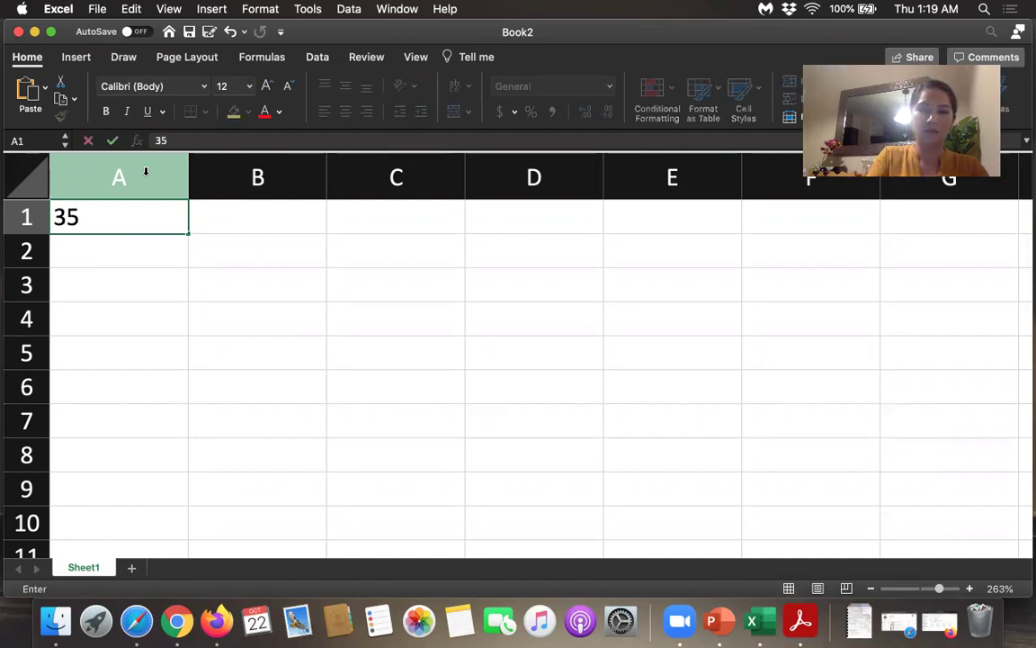
{"action": "type", "text": ", 38"}
{"action": "key", "text": "BackSpace"}
{"action": "key", "text": "BackSpace"}
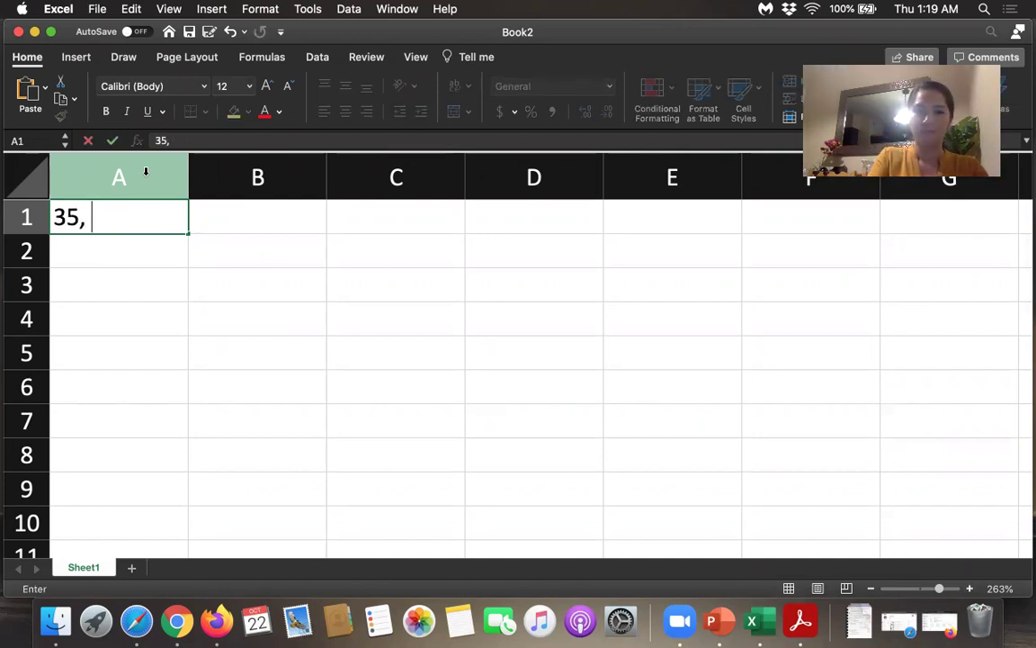
{"action": "type", "text": "28,"}
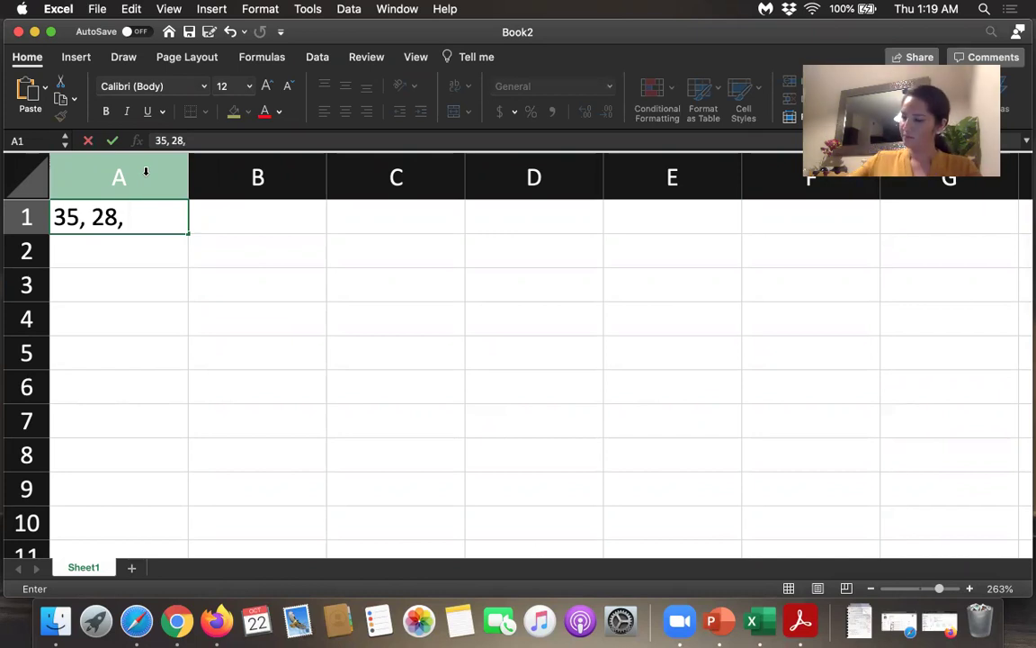
{"action": "type", "text": " 24"}
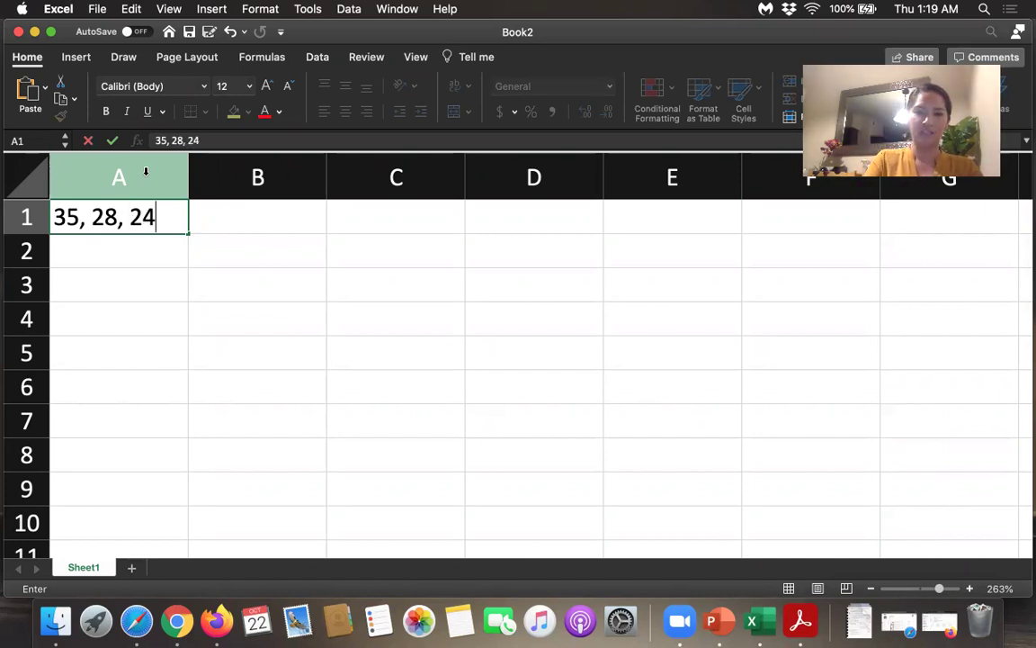
{"action": "type", "text": ", 15"}
{"action": "key", "text": "Return"}
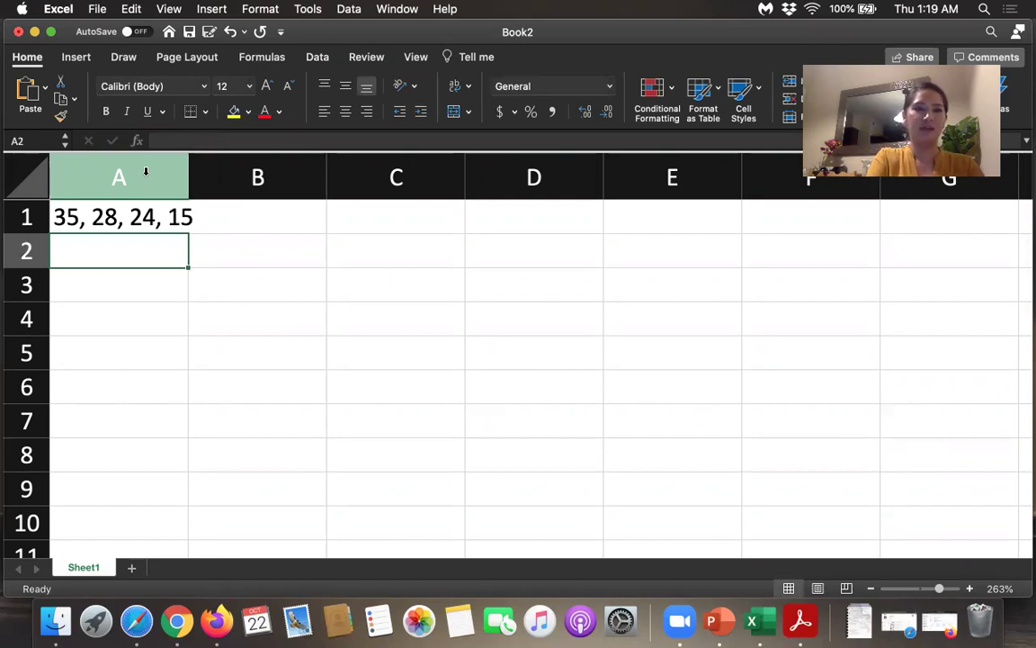
Step: Enter the first values of each block: 35 in A2, 28 in A6, 24 in A10, 15 in A14
{"action": "type", "text": "35"}
{"action": "key", "text": "Return"}
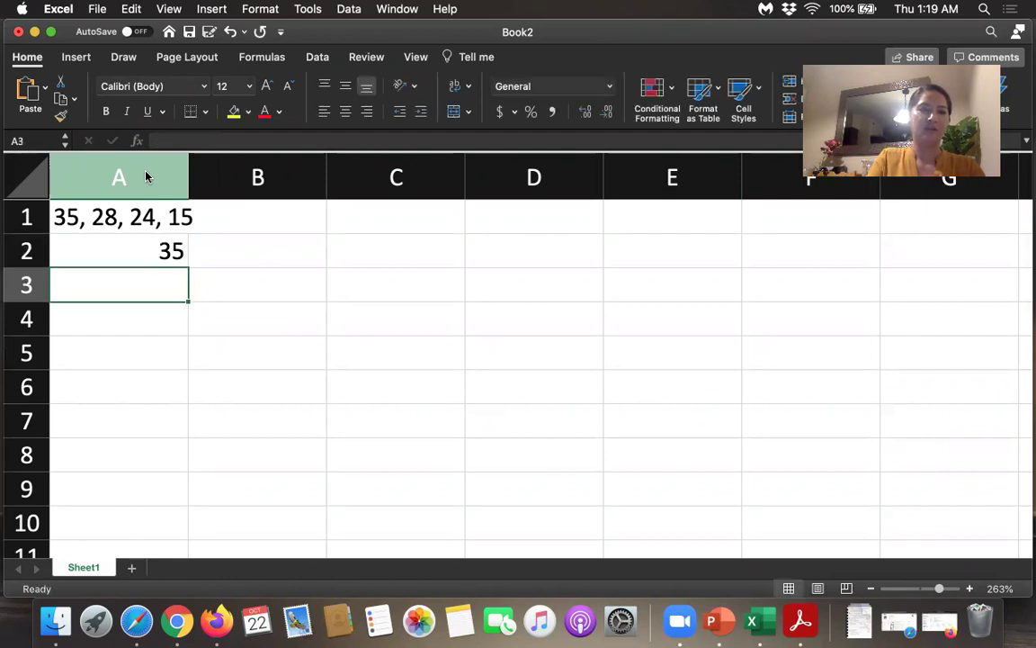
{"action": "key", "text": "Down"}
{"action": "key", "text": "Down"}
{"action": "key", "text": "Down"}
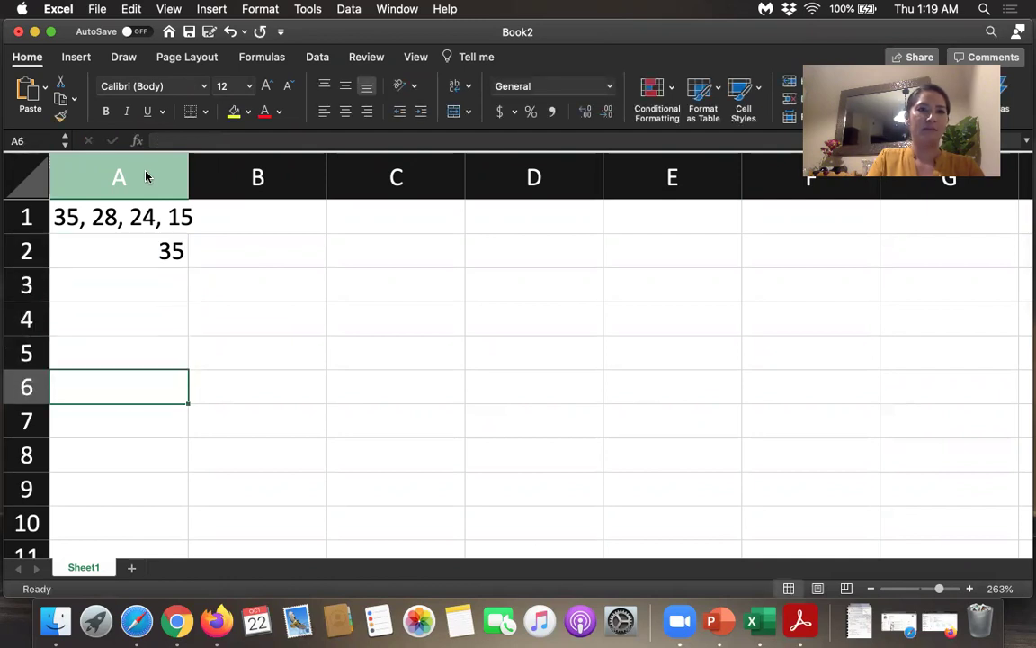
{"action": "type", "text": "28"}
{"action": "key", "text": "Return"}
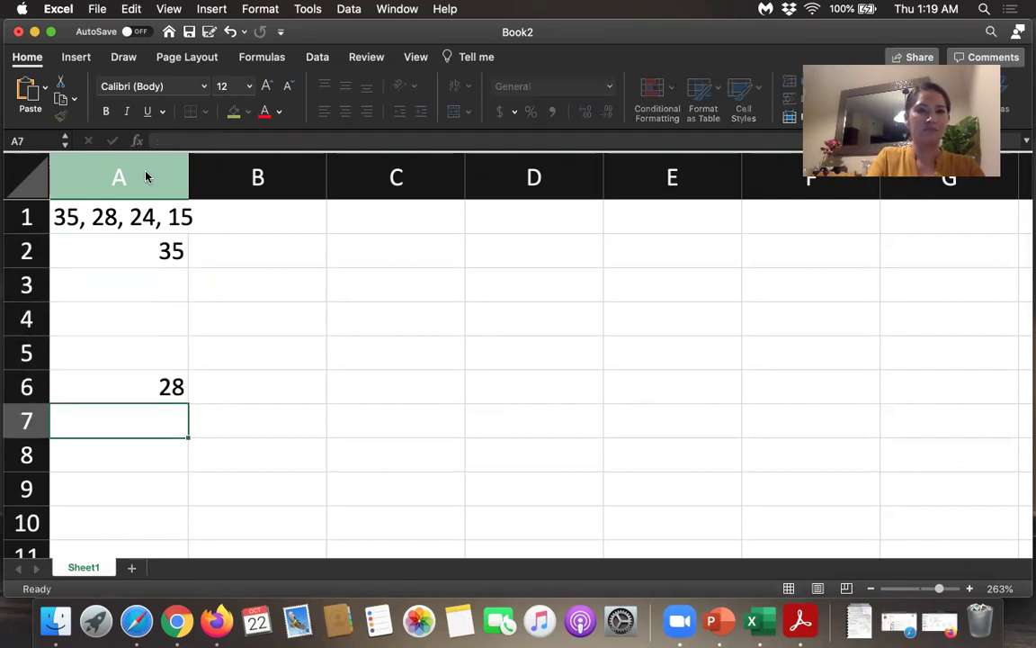
{"action": "key", "text": "Down"}
{"action": "key", "text": "Down"}
{"action": "key", "text": "Down"}
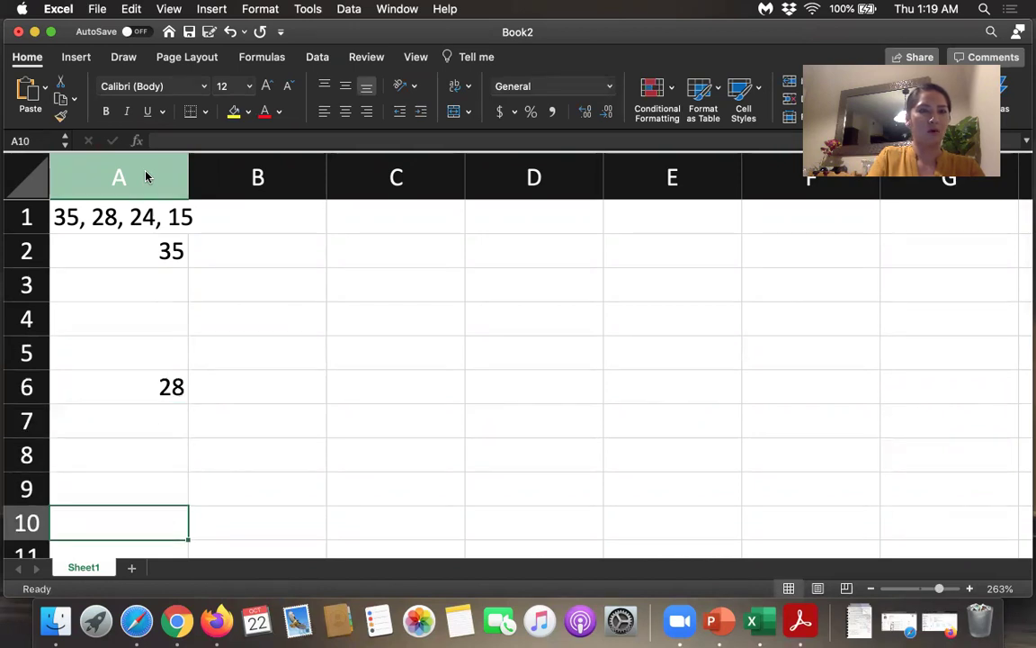
{"action": "type", "text": "24"}
{"action": "key", "text": "Return"}
{"action": "key", "text": "Down"}
{"action": "key", "text": "Down"}
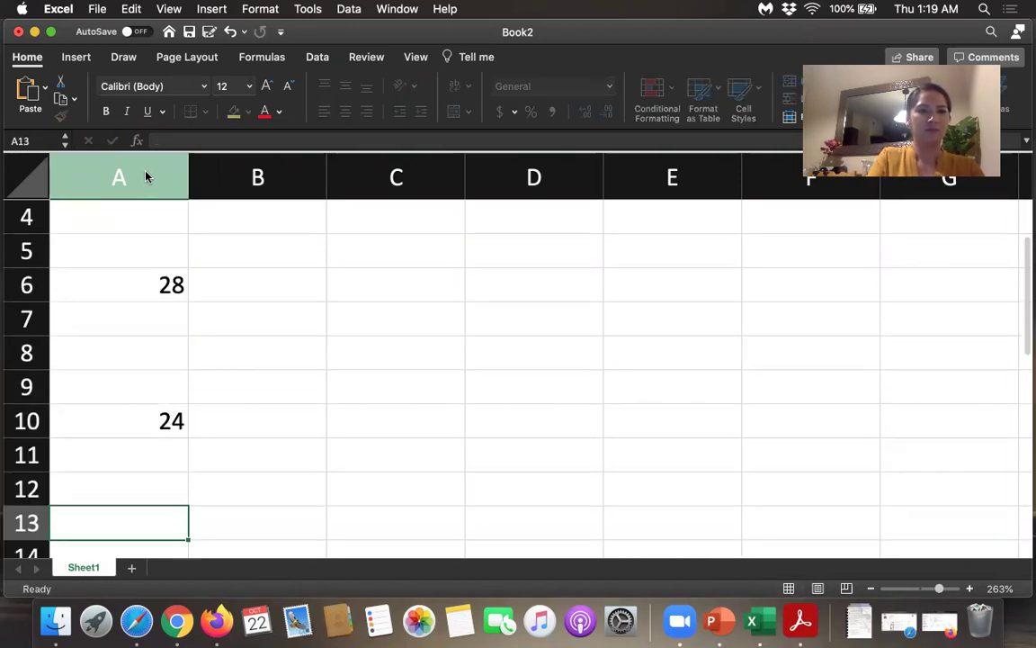
{"action": "key", "text": "Down"}
{"action": "type", "text": "15"}
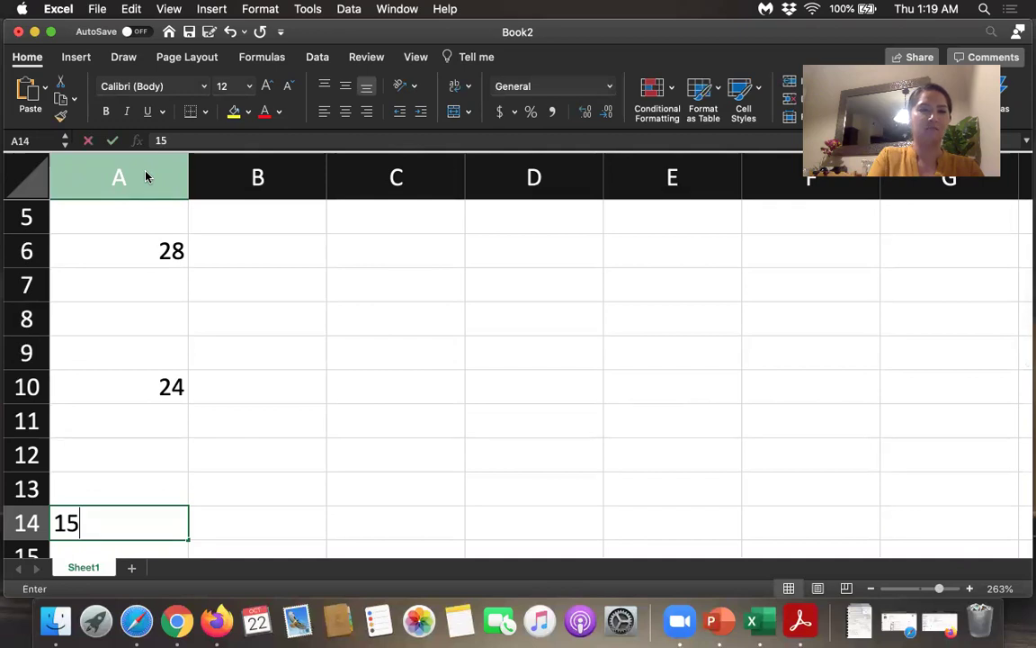
{"action": "key", "text": "Tab"}
{"action": "key", "text": "Up"}
{"action": "key", "text": "Up"}
{"action": "key", "text": "Up"}
{"action": "key", "text": "Up"}
{"action": "key", "text": "Up"}
{"action": "key", "text": "Up"}
{"action": "key", "text": "Up"}
{"action": "key", "text": "Up"}
{"action": "key", "text": "Up"}
{"action": "key", "text": "Up"}
{"action": "key", "text": "Up"}
{"action": "key", "text": "Up"}
{"action": "key", "text": "Up"}
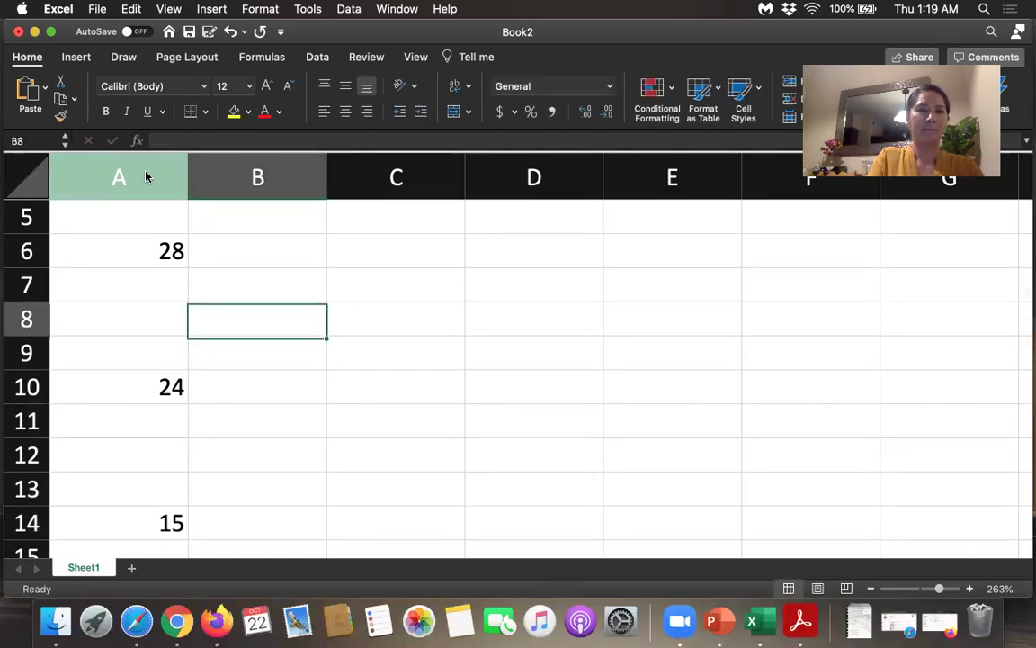
{"action": "key", "text": "Down"}
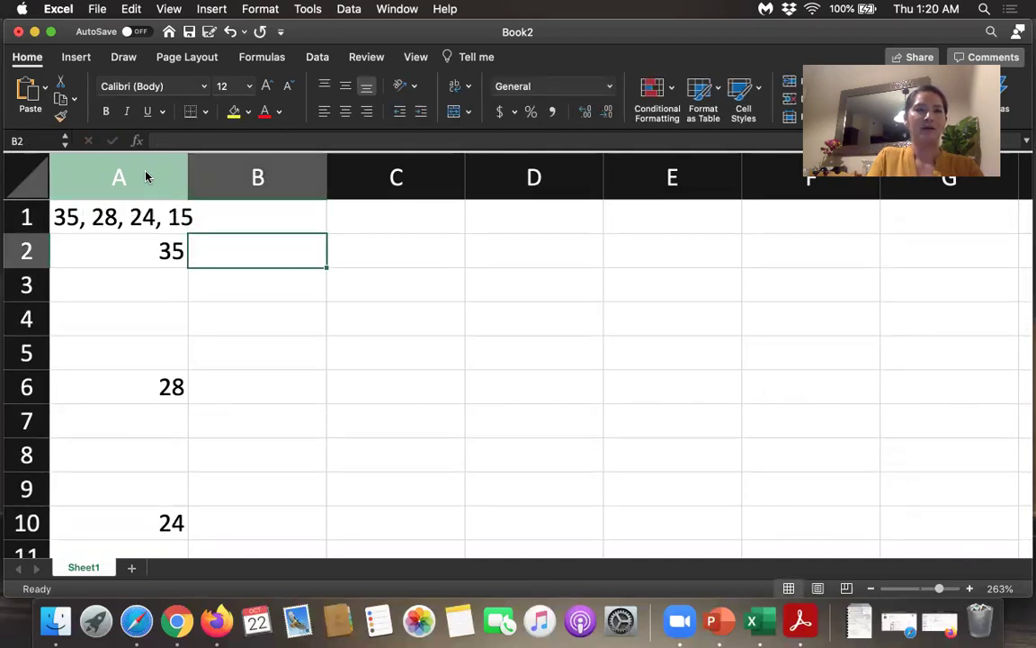
Step: Repeat 35 in cells A3 through A5
{"action": "left_click", "coordinate": [110, 257]}
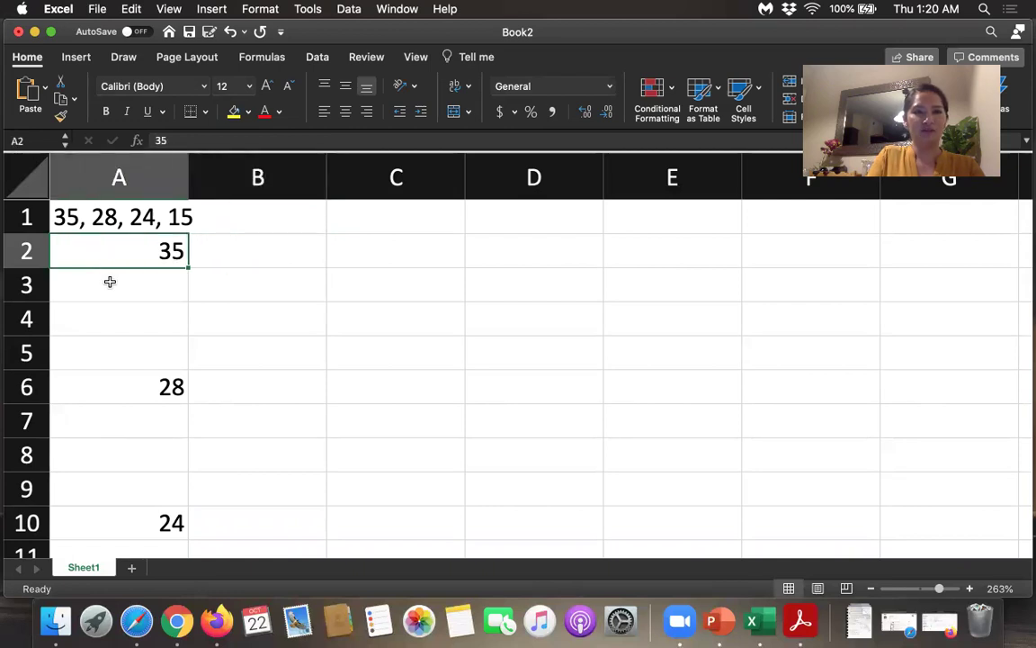
{"action": "left_click", "coordinate": [106, 296]}
{"action": "type", "text": "35"}
{"action": "key", "text": "Return"}
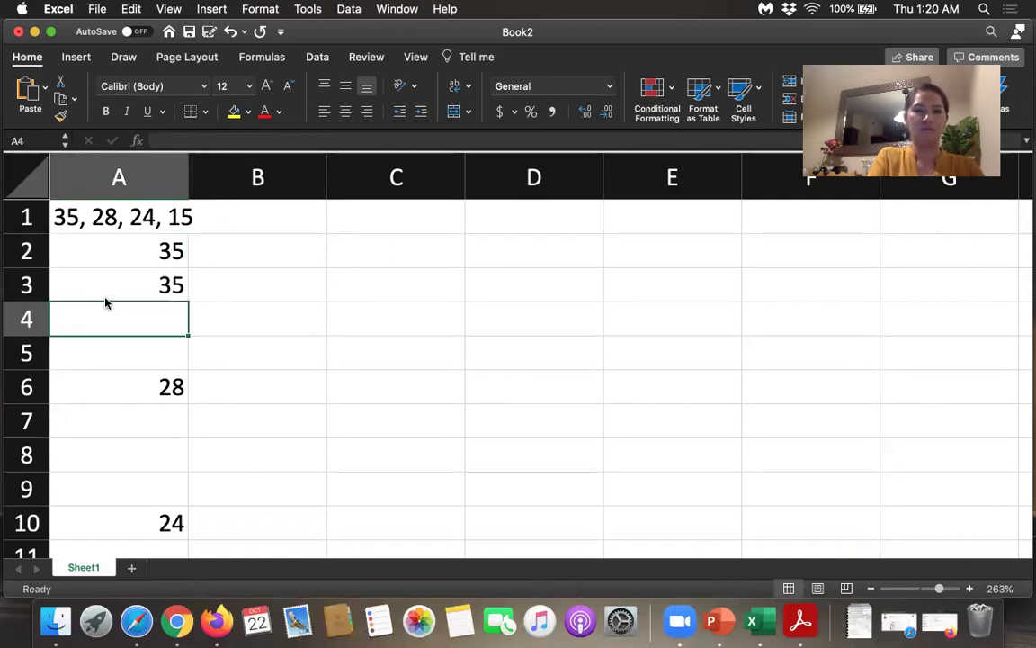
{"action": "type", "text": "35"}
{"action": "key", "text": "Return"}
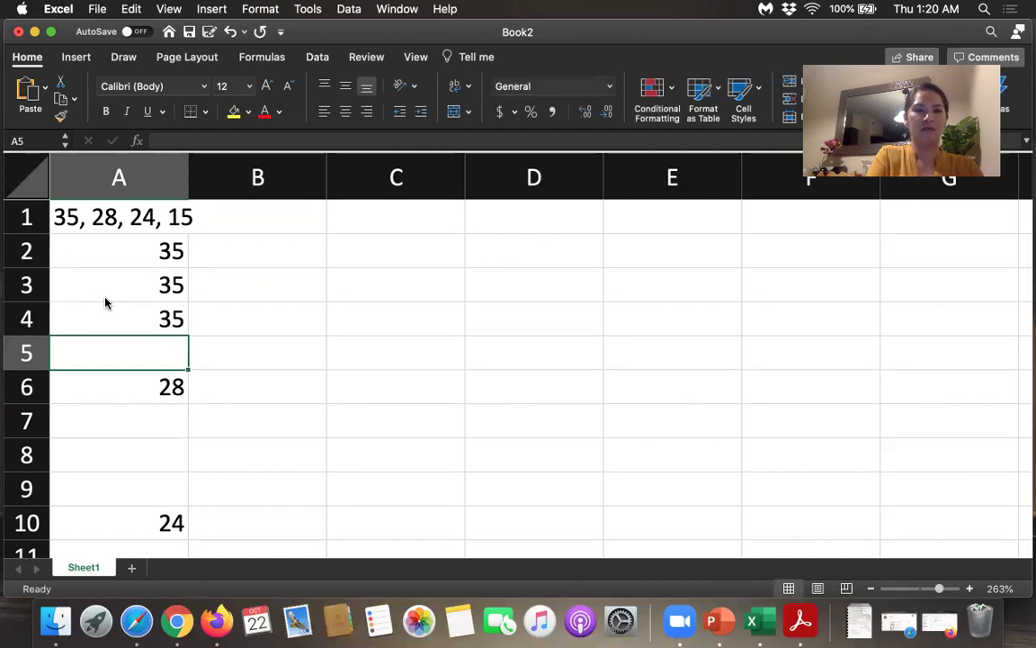
{"action": "type", "text": "35"}
{"action": "key", "text": "Return"}
Step: Enter 35, 28, 24, 15 down B2:B5
{"action": "key", "text": "Tab"}
{"action": "key", "text": "Up"}
{"action": "key", "text": "Up"}
{"action": "key", "text": "Up"}
{"action": "key", "text": "Up"}
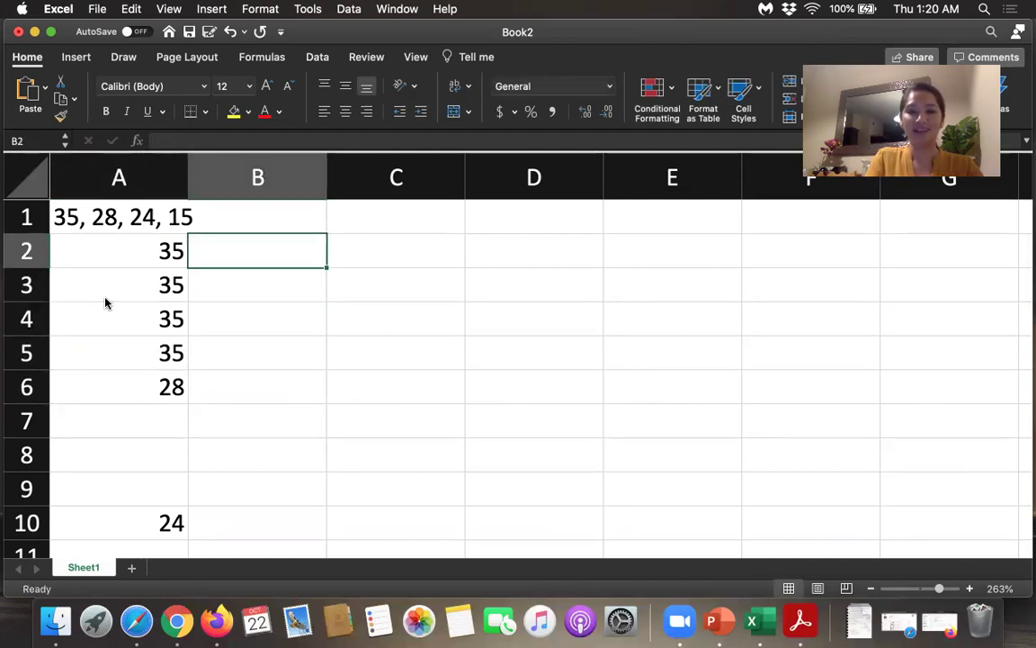
{"action": "type", "text": "35"}
{"action": "key", "text": "Return"}
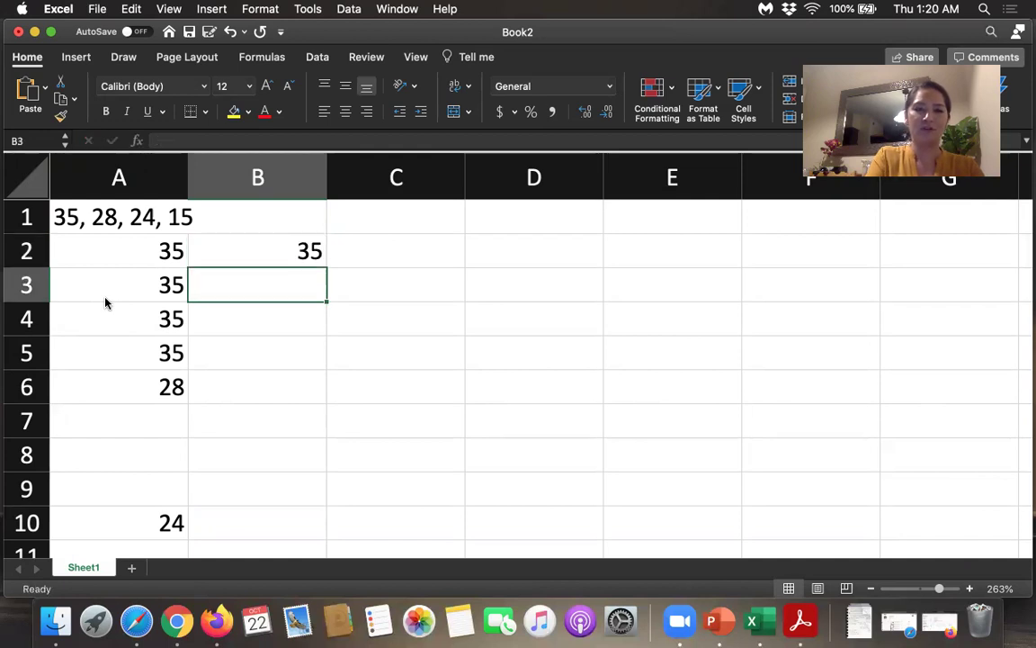
{"action": "type", "text": "28"}
{"action": "key", "text": "Return"}
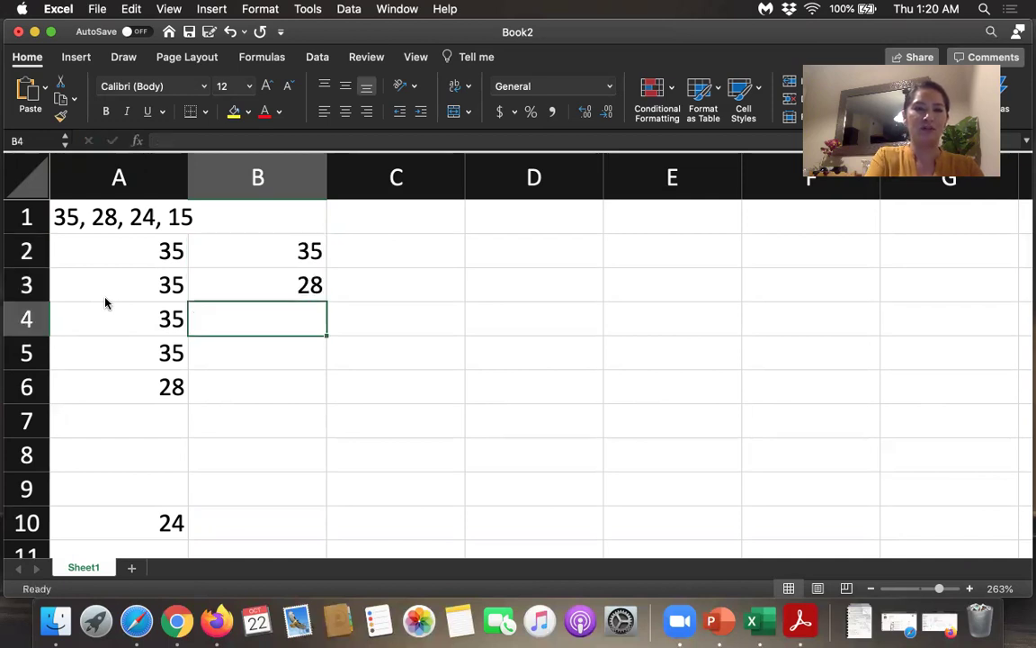
{"action": "type", "text": "24"}
{"action": "key", "text": "Return"}
{"action": "type", "text": "15"}
{"action": "key", "text": "Return"}
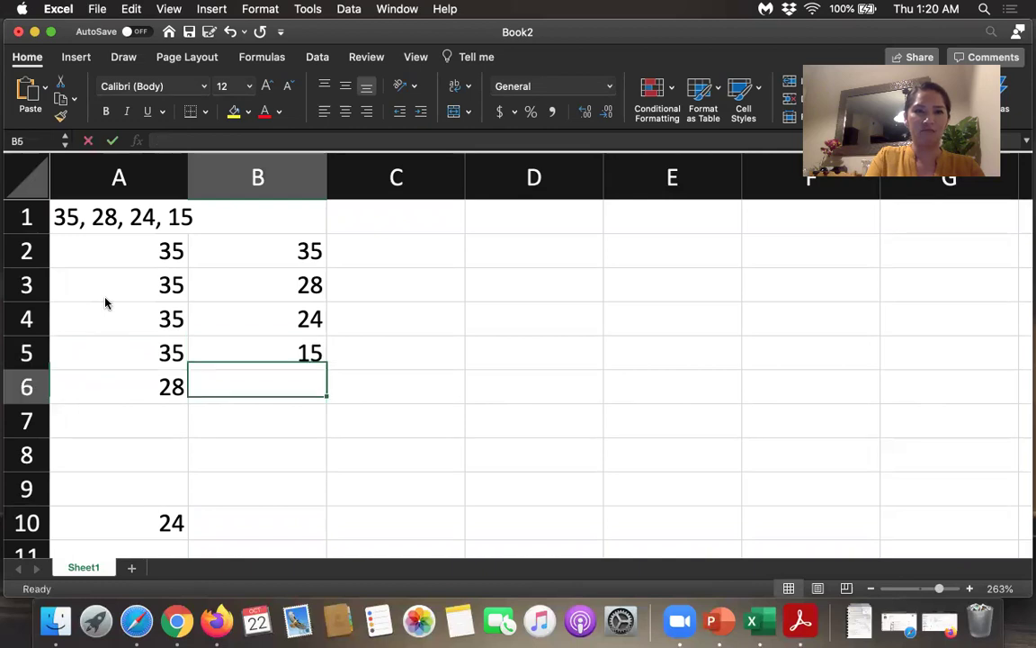
Step: Repeat 28 in cells A7 through A9
{"action": "key", "text": "Down"}
{"action": "key", "text": "Left"}
{"action": "type", "text": "28"}
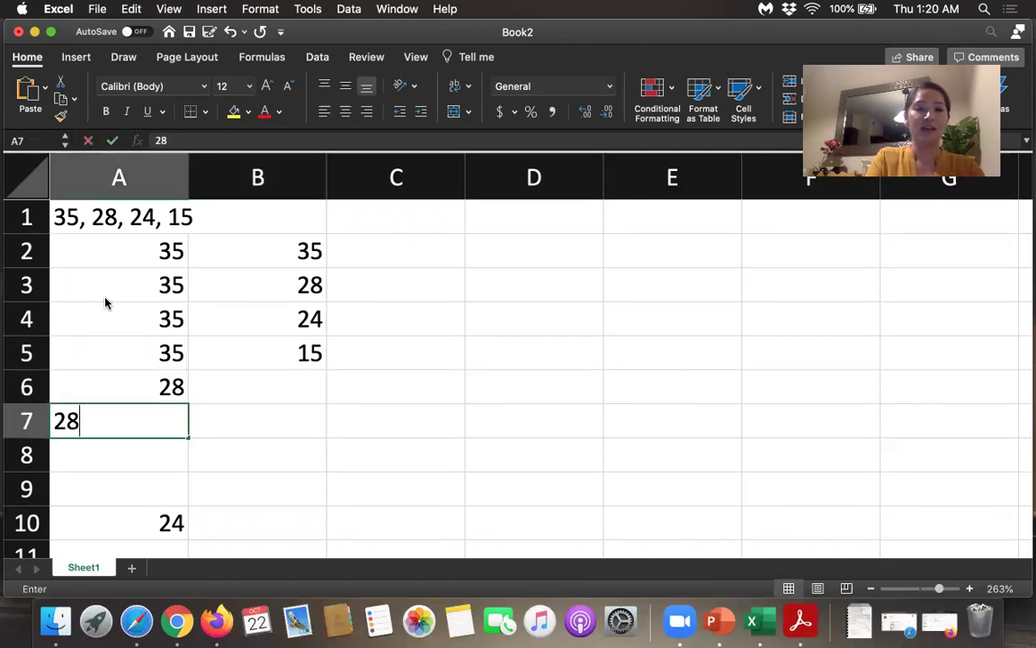
{"action": "key", "text": "Return"}
{"action": "type", "text": "28"}
{"action": "key", "text": "Return"}
{"action": "type", "text": "28"}
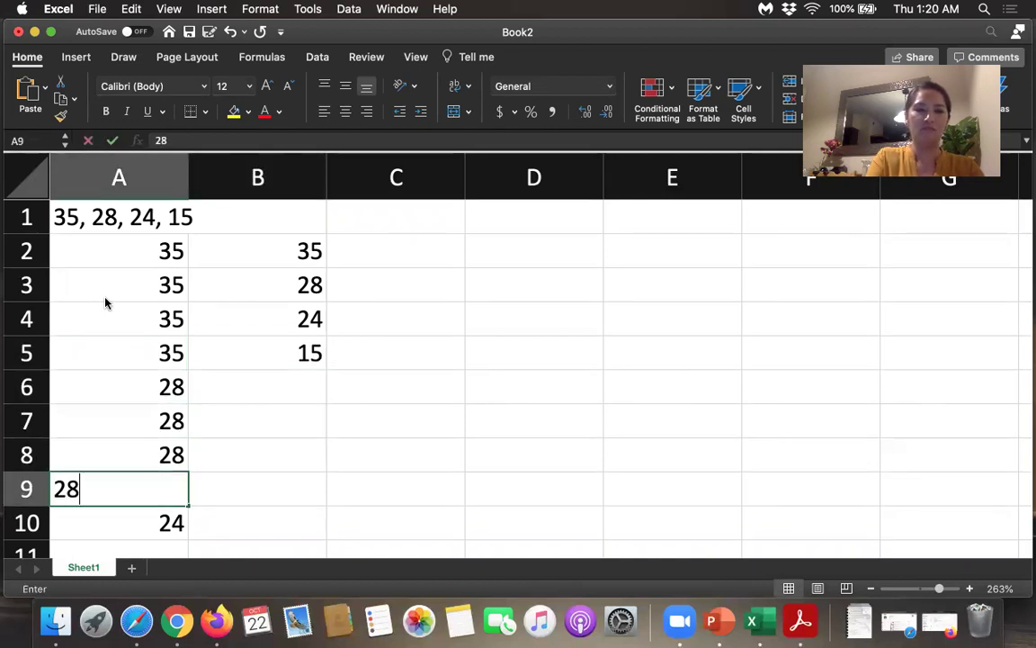
{"action": "key", "text": "Return"}
Step: Enter 35, 28, 24, 15 down B6:B9
{"action": "key", "text": "Up"}
{"action": "key", "text": "Right"}
{"action": "key", "text": "Right"}
{"action": "key", "text": "Up"}
{"action": "key", "text": "Left"}
{"action": "key", "text": "Up"}
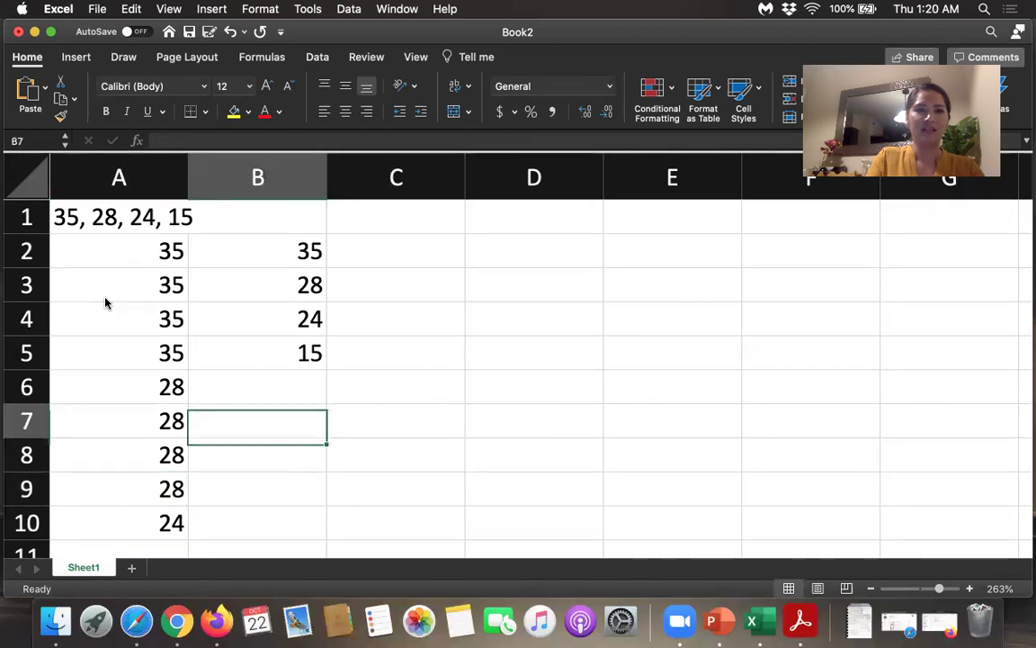
{"action": "key", "text": "Up"}
{"action": "type", "text": "25"}
{"action": "key", "text": "BackSpace"}
{"action": "key", "text": "BackSpace"}
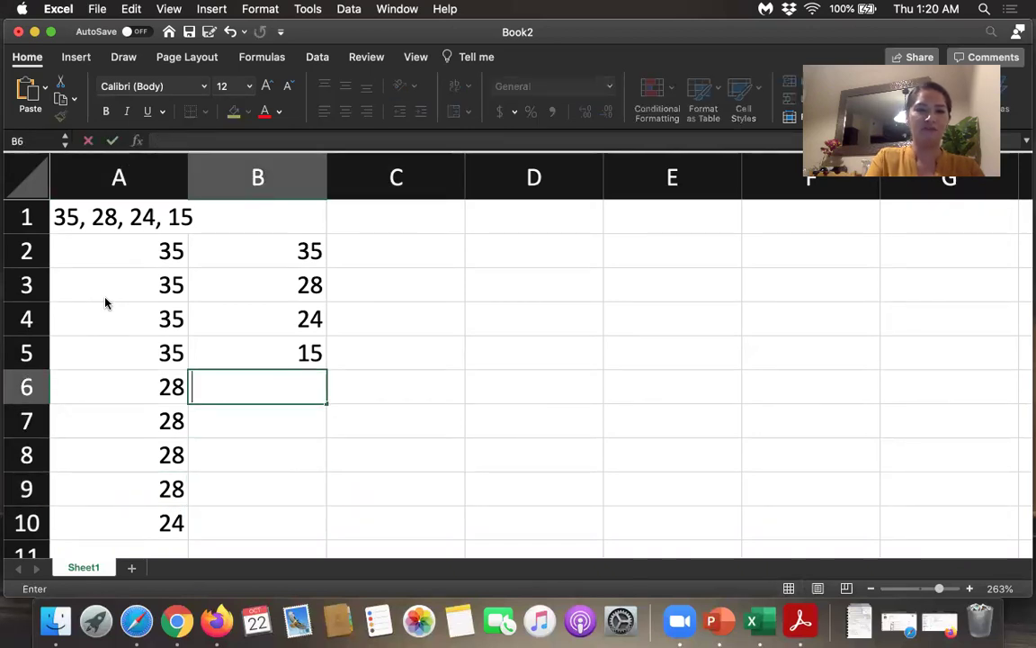
{"action": "type", "text": "35"}
{"action": "key", "text": "Return"}
{"action": "type", "text": "28"}
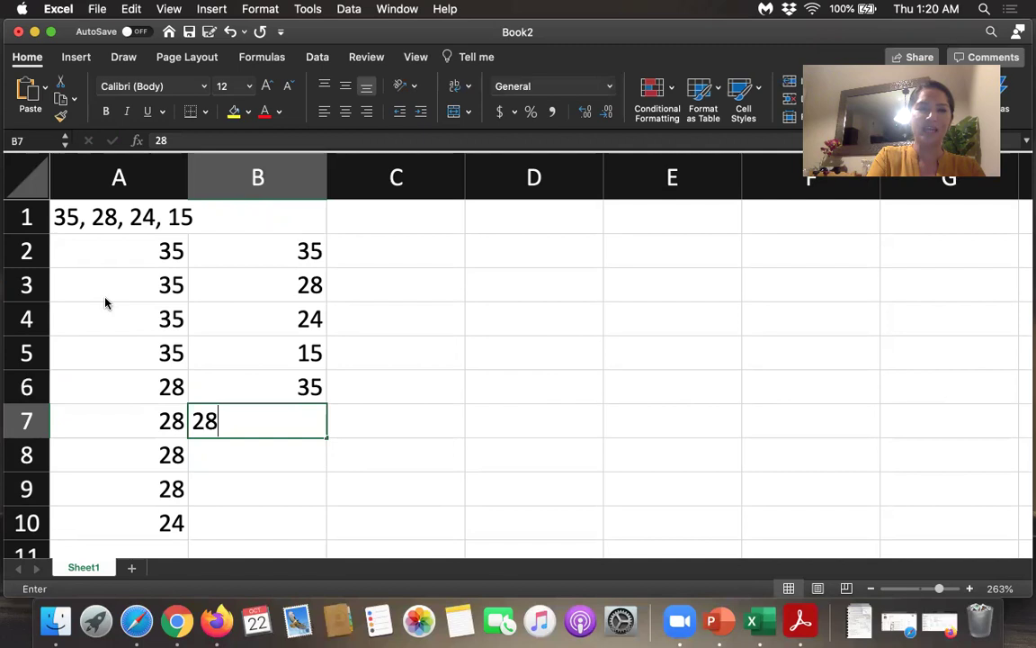
{"action": "key", "text": "Return"}
{"action": "type", "text": "24"}
{"action": "key", "text": "Return"}
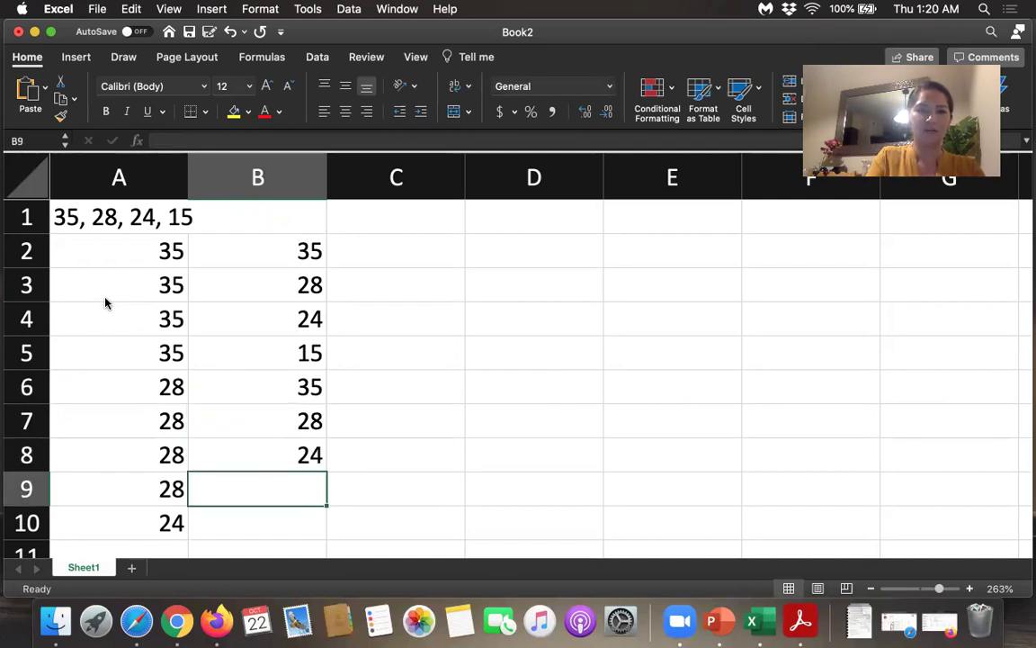
{"action": "type", "text": "15"}
{"action": "key", "text": "Return"}
{"action": "key", "text": "Return"}
{"action": "key", "text": "Return"}
{"action": "key", "text": "Return"}
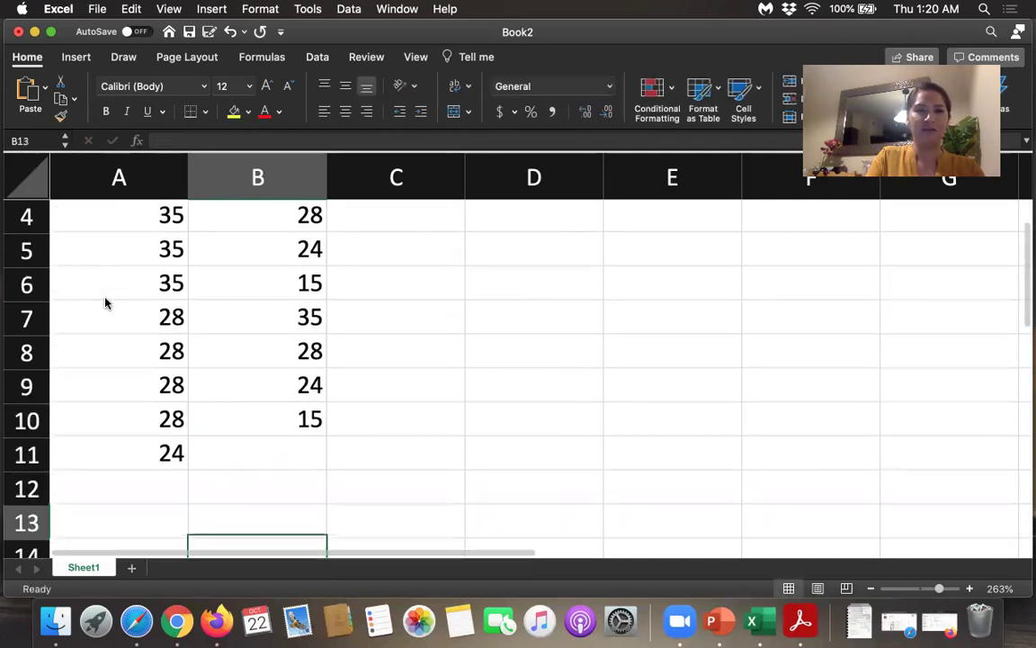
{"action": "key", "text": "Return"}
Step: Copy and paste the 35, 28, 24, 15 cycle down column B through B17
{"action": "left_click_drag", "start_coordinate": [220, 248], "coordinate": [231, 342]}
{"action": "key", "text": "super+c"}
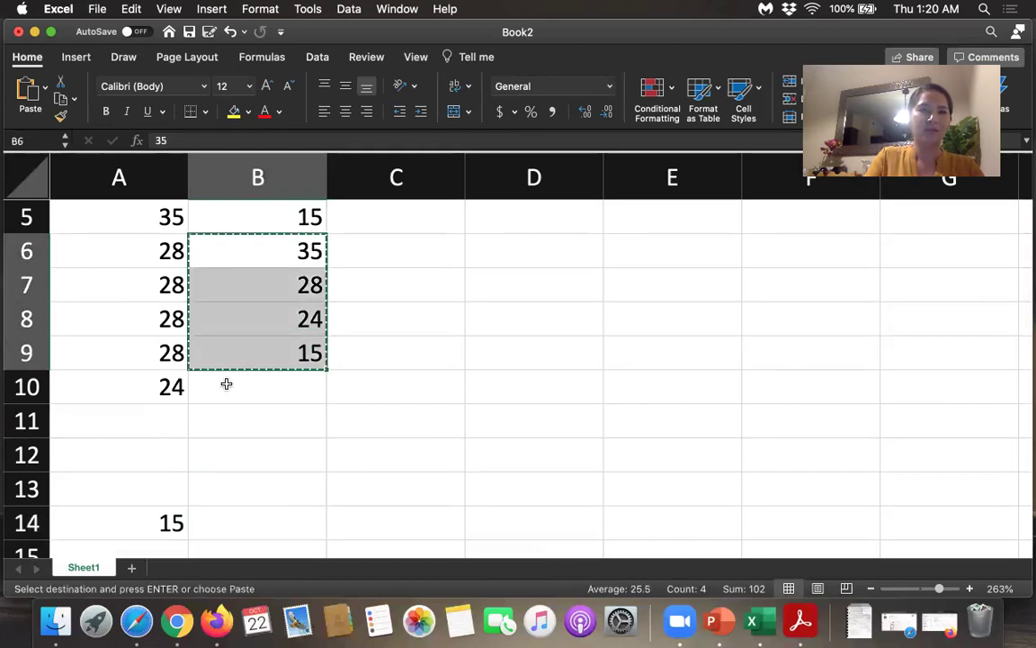
{"action": "left_click", "coordinate": [227, 384]}
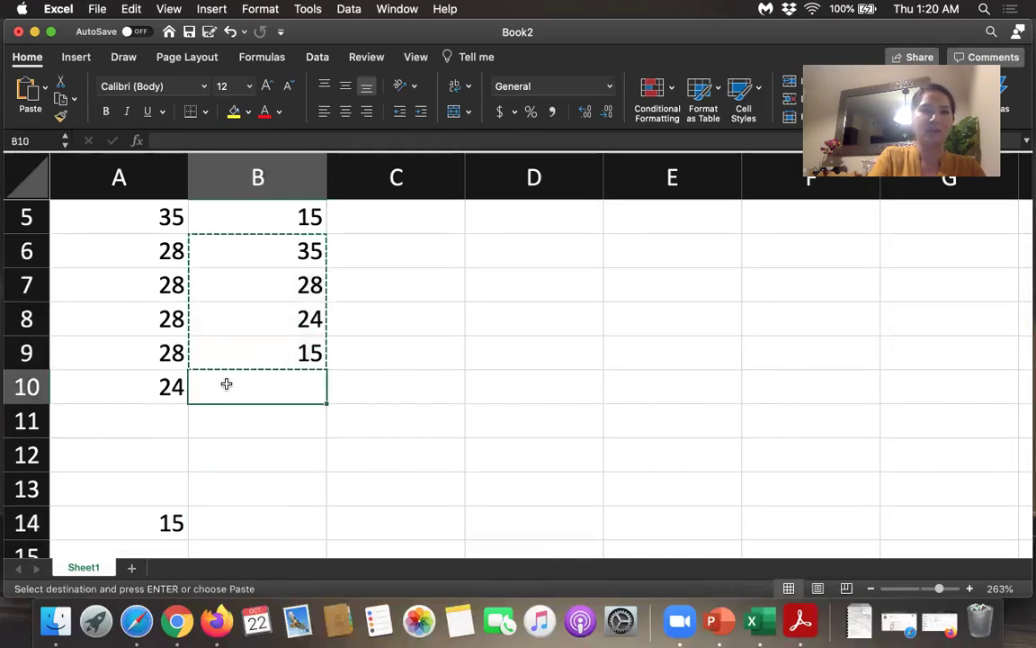
{"action": "key", "text": "super+v"}
{"action": "key", "text": "super+c"}
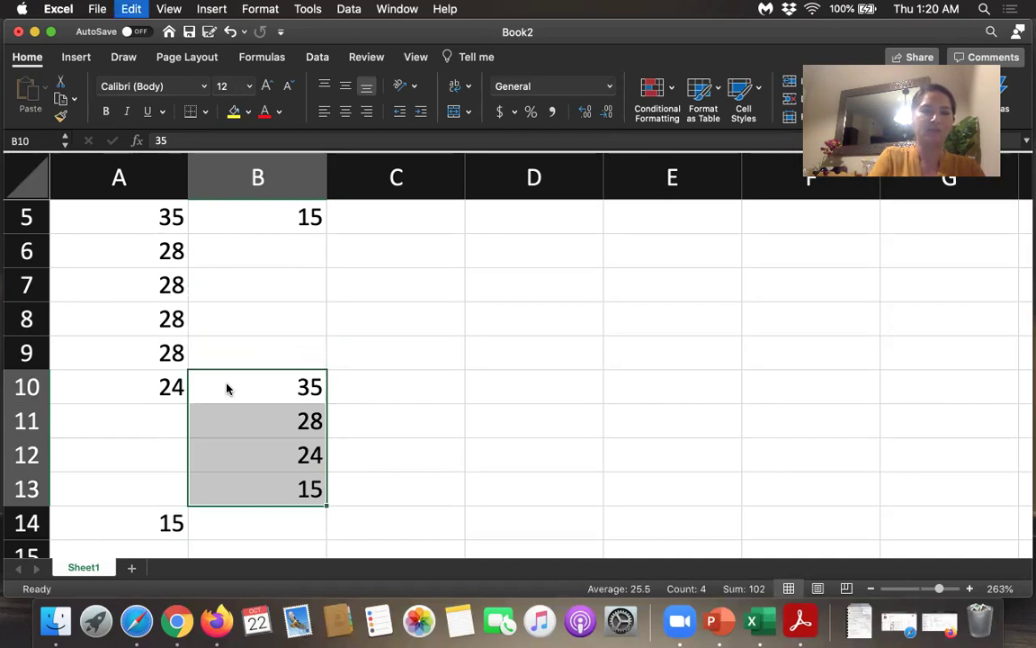
{"action": "left_click", "coordinate": [243, 259]}
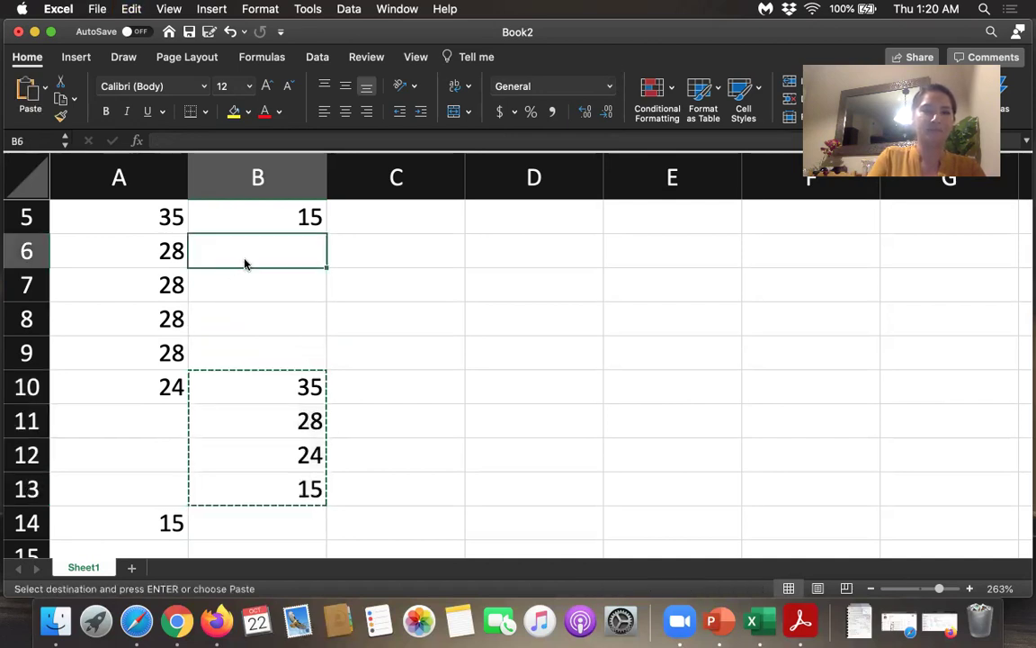
{"action": "right_click", "coordinate": [245, 260]}
{"action": "left_click", "coordinate": [275, 297]}
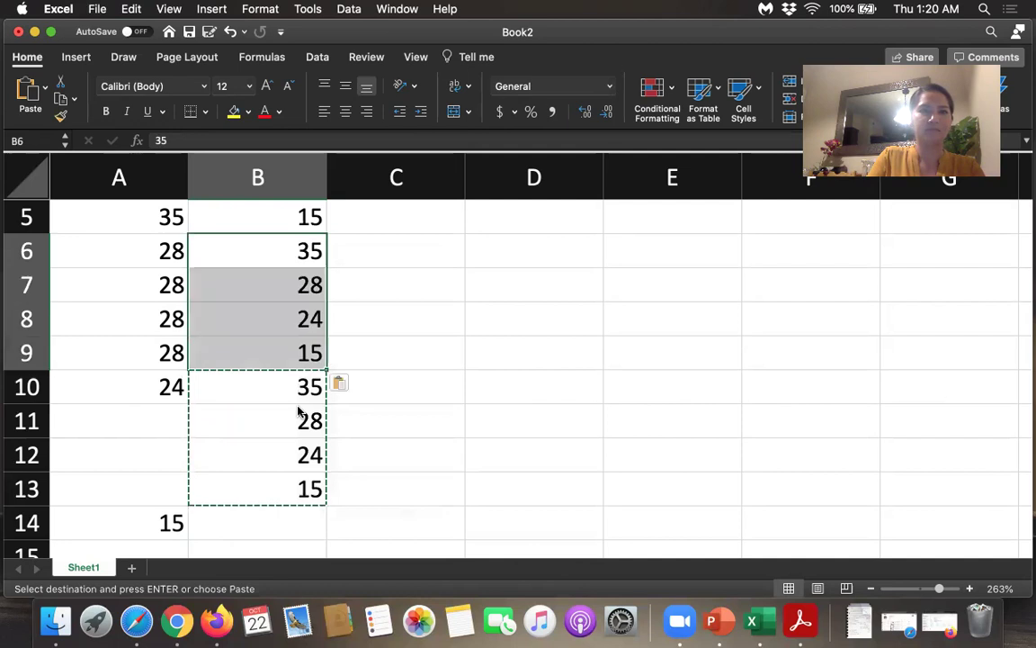
{"action": "left_click", "coordinate": [258, 510]}
{"action": "key", "text": "super+v"}
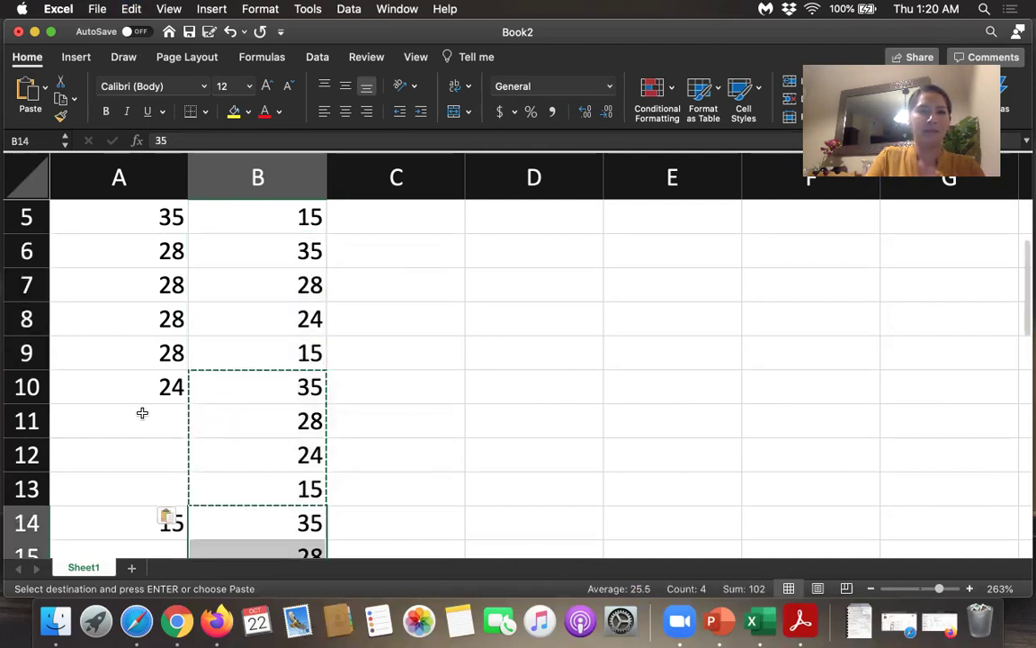
Step: Fill A11:A13 with 24
{"action": "left_click", "coordinate": [143, 416]}
{"action": "type", "text": "24"}
{"action": "key", "text": "Return"}
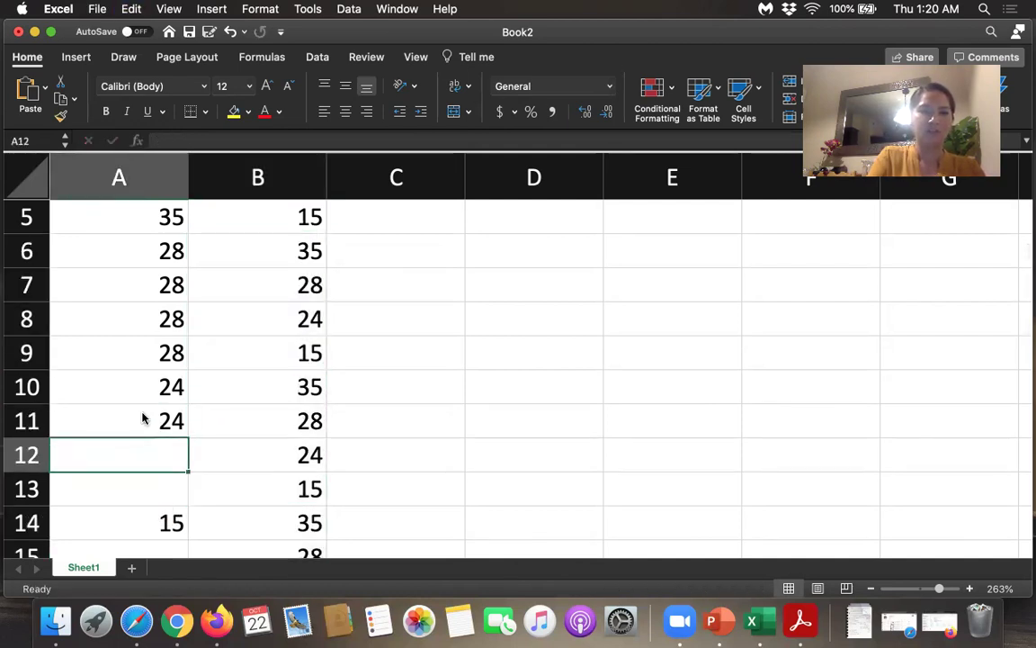
{"action": "type", "text": "24"}
{"action": "key", "text": "Return"}
{"action": "type", "text": "24"}
{"action": "key", "text": "Return"}
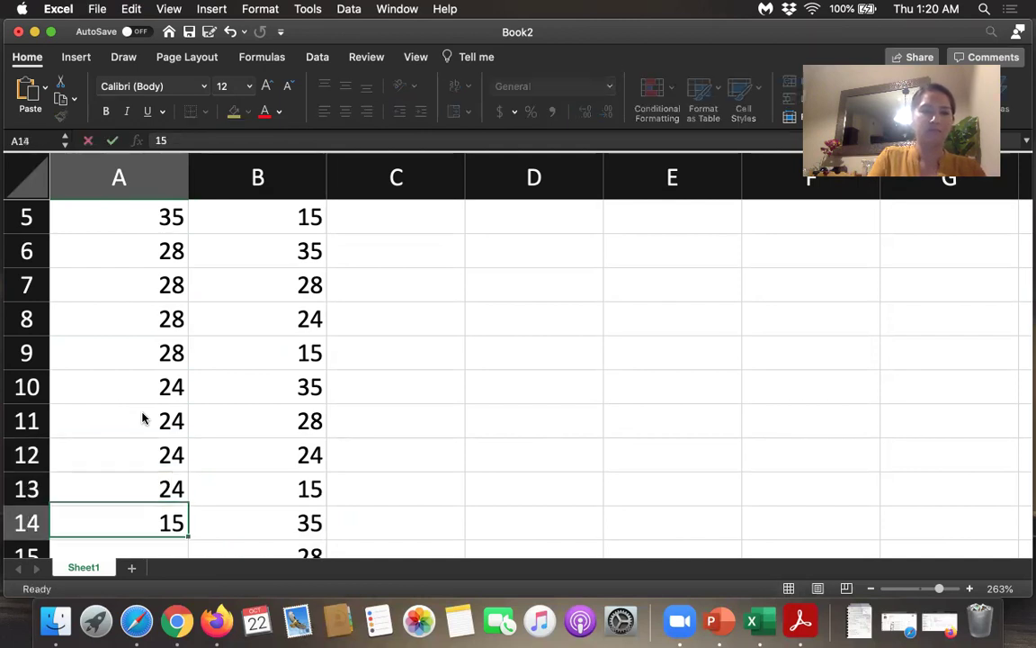
{"action": "key", "text": "Return"}
{"action": "key", "text": "Return"}
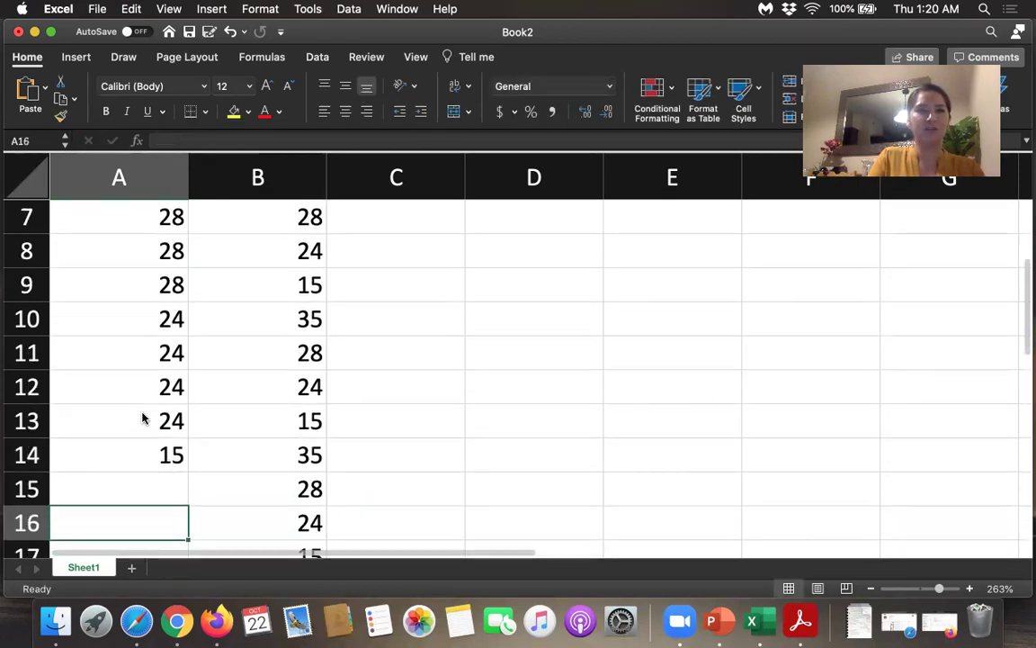
{"action": "key", "text": "Return"}
{"action": "key", "text": "Up"}
{"action": "key", "text": "Up"}
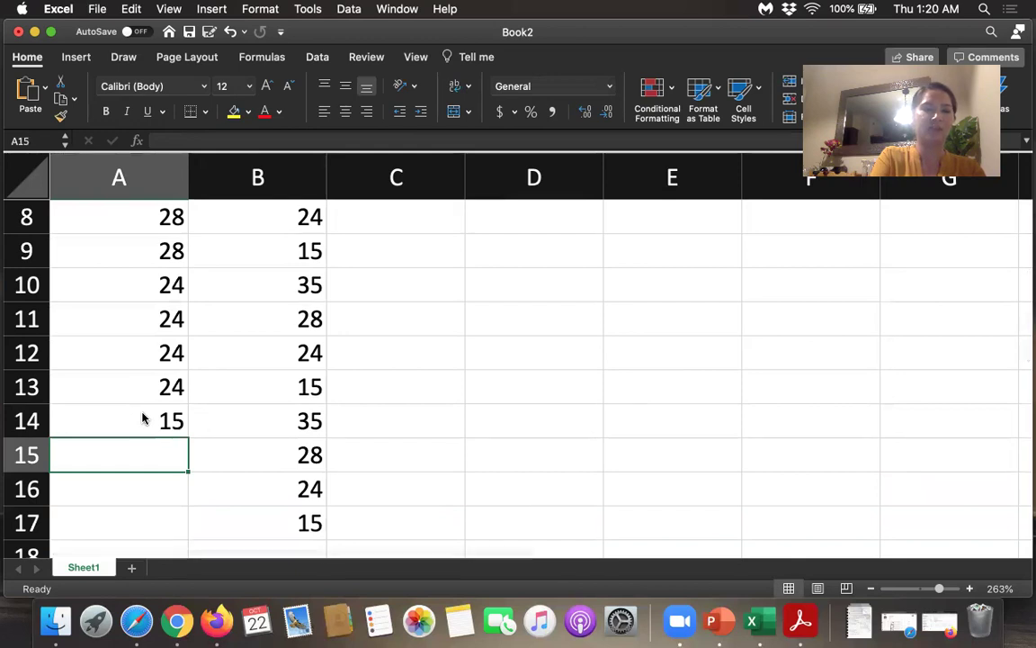
Step: Fill A15:A17 with 15
{"action": "type", "text": "15"}
{"action": "key", "text": "Return"}
{"action": "type", "text": "15"}
{"action": "key", "text": "Return"}
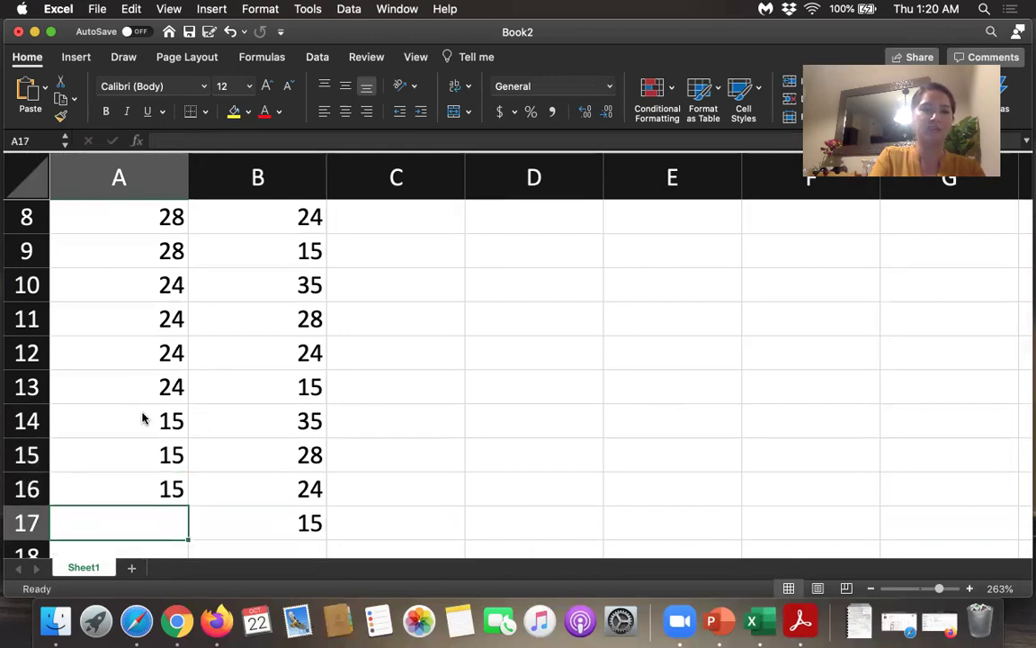
{"action": "type", "text": "15"}
{"action": "key", "text": "Return"}
Step: Clear the population list text from cell A1
{"action": "key", "text": "Up"}
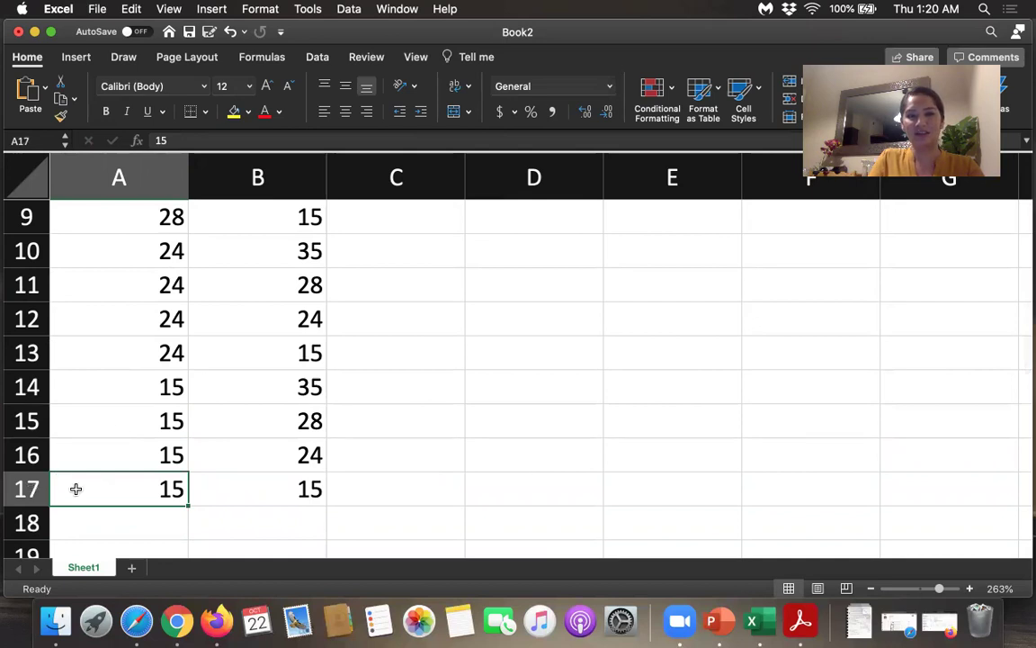
{"action": "key", "text": "Up"}
{"action": "key", "text": "Up"}
{"action": "key", "text": "Up"}
{"action": "key", "text": "Up"}
{"action": "key", "text": "Up"}
{"action": "key", "text": "Up"}
{"action": "key", "text": "Up"}
{"action": "key", "text": "Up"}
{"action": "key", "text": "Up"}
{"action": "key", "text": "Up"}
{"action": "key", "text": "Up"}
{"action": "key", "text": "Up"}
{"action": "key", "text": "Up"}
{"action": "key", "text": "Up"}
{"action": "key", "text": "Up"}
{"action": "key", "text": "Up"}
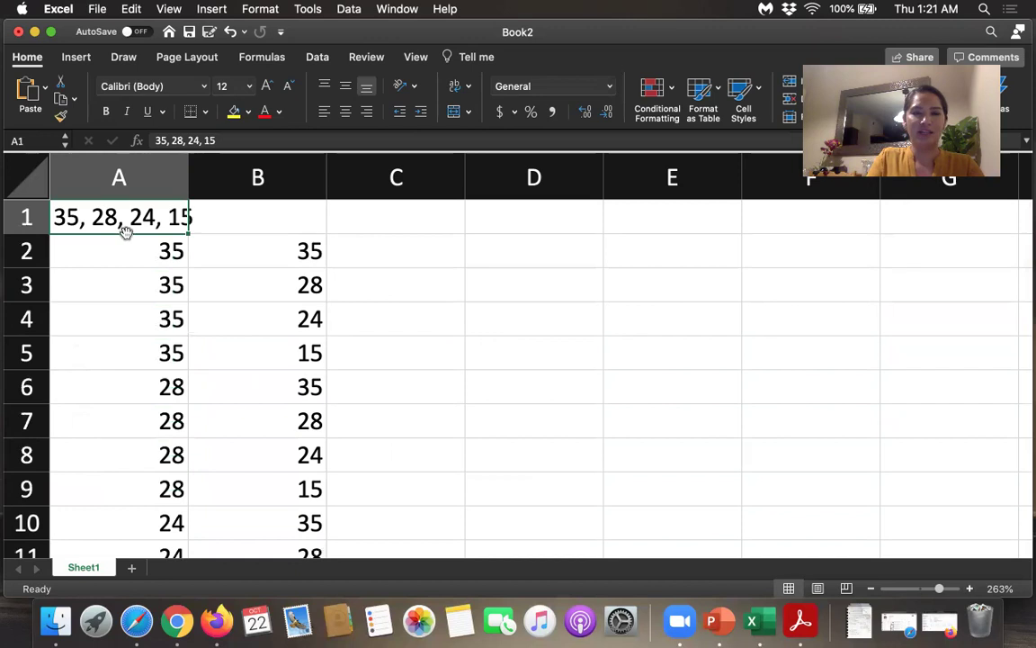
{"action": "key", "text": "Delete"}
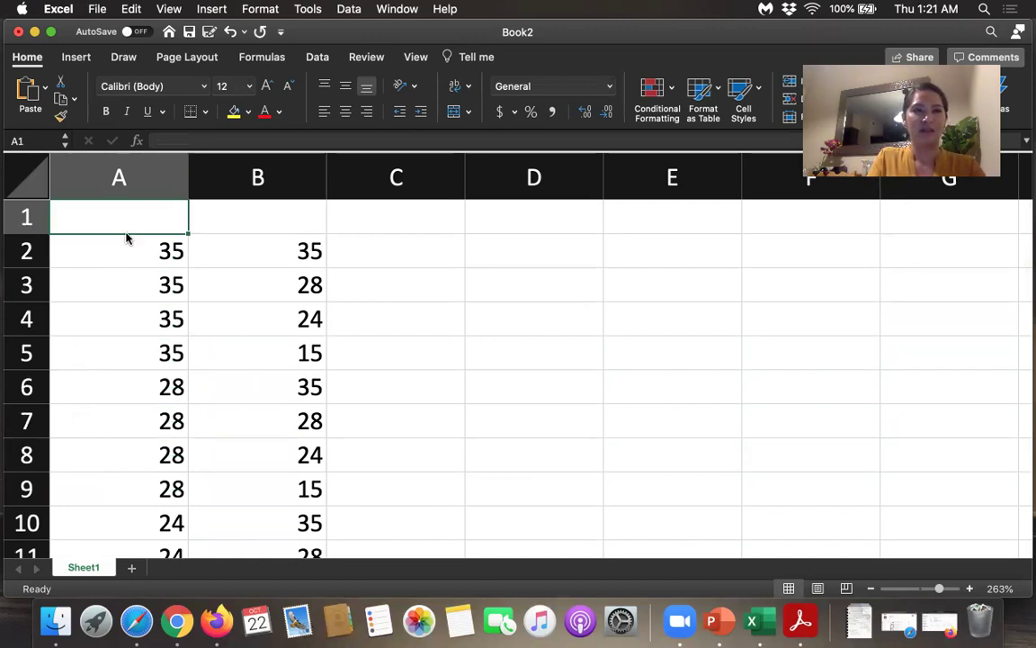
{"action": "key", "text": "Right"}
{"action": "key", "text": "Left"}
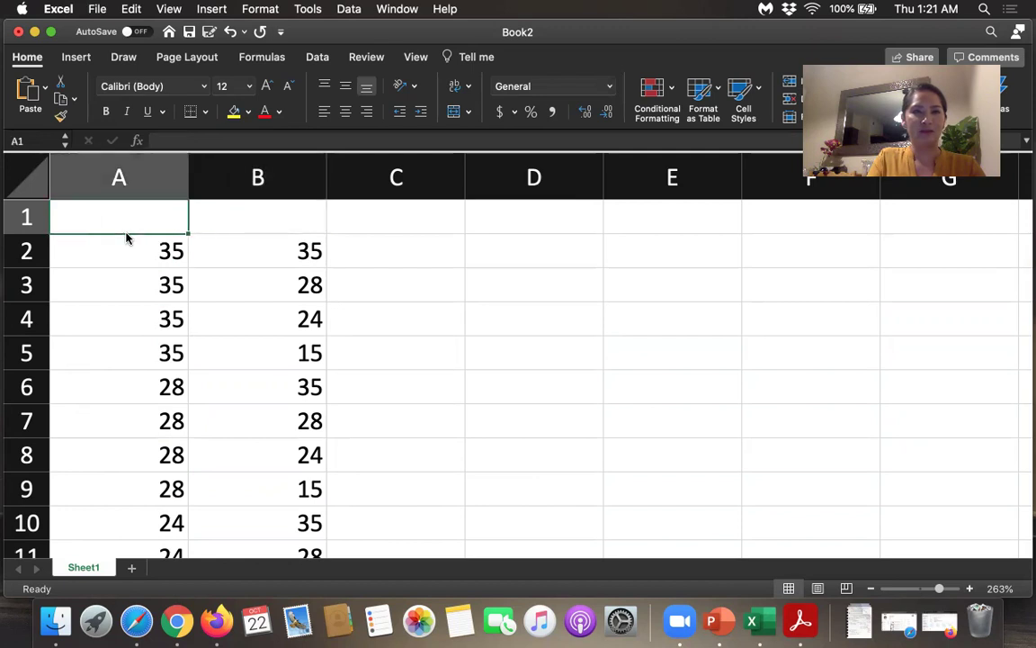
{"action": "key", "text": "Right"}
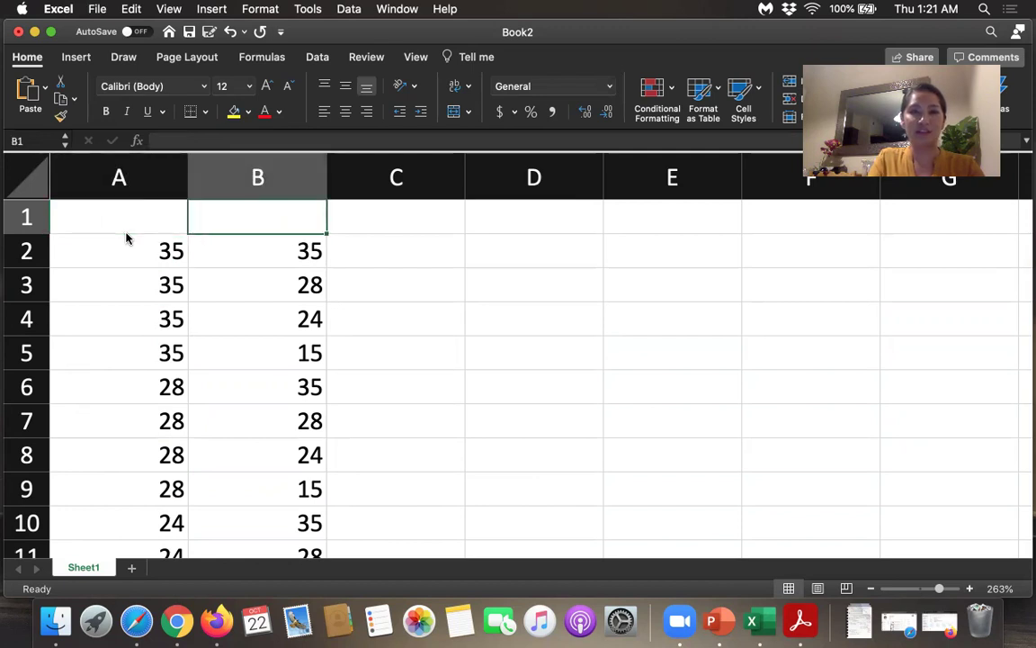
{"action": "left_click", "coordinate": [126, 237]}
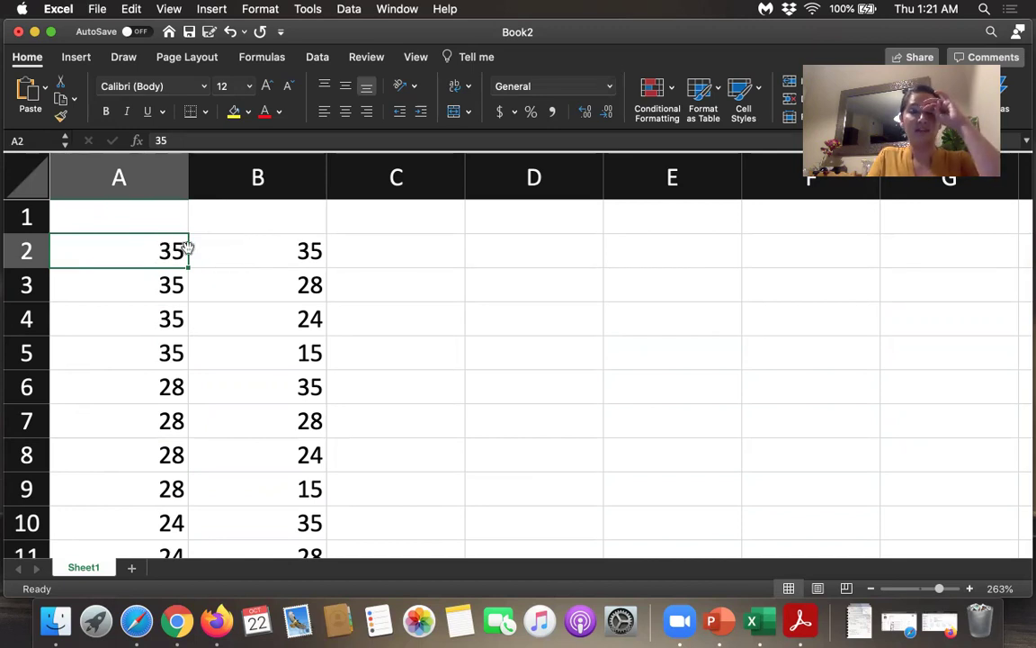
Step: Head column C 'sample mean' and enter =(A2+B2)/2 in C2
{"action": "left_click", "coordinate": [379, 223]}
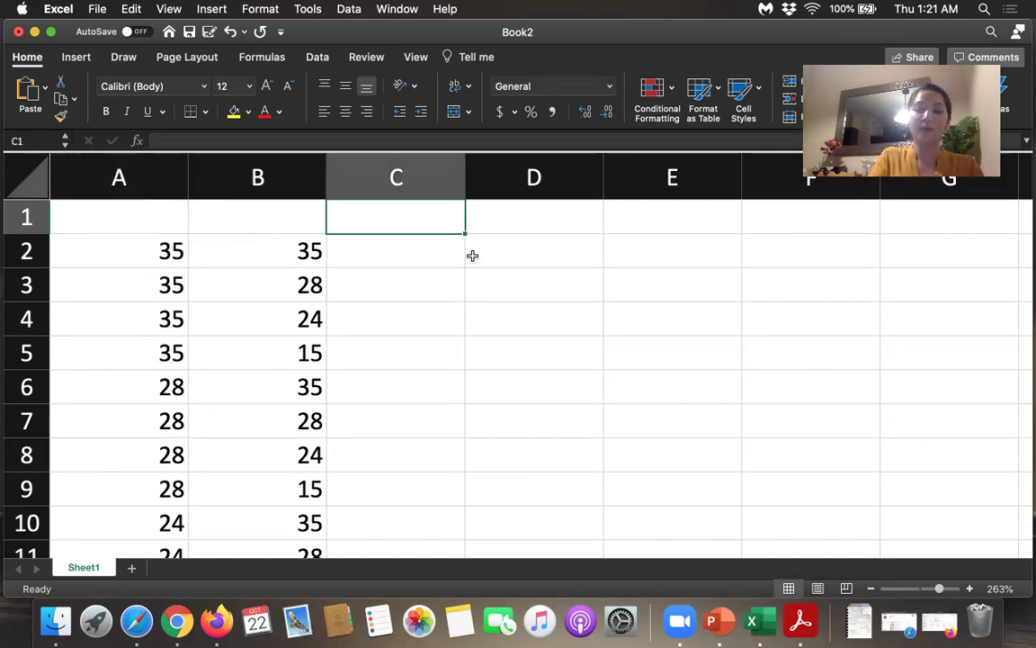
{"action": "type", "text": "sample"}
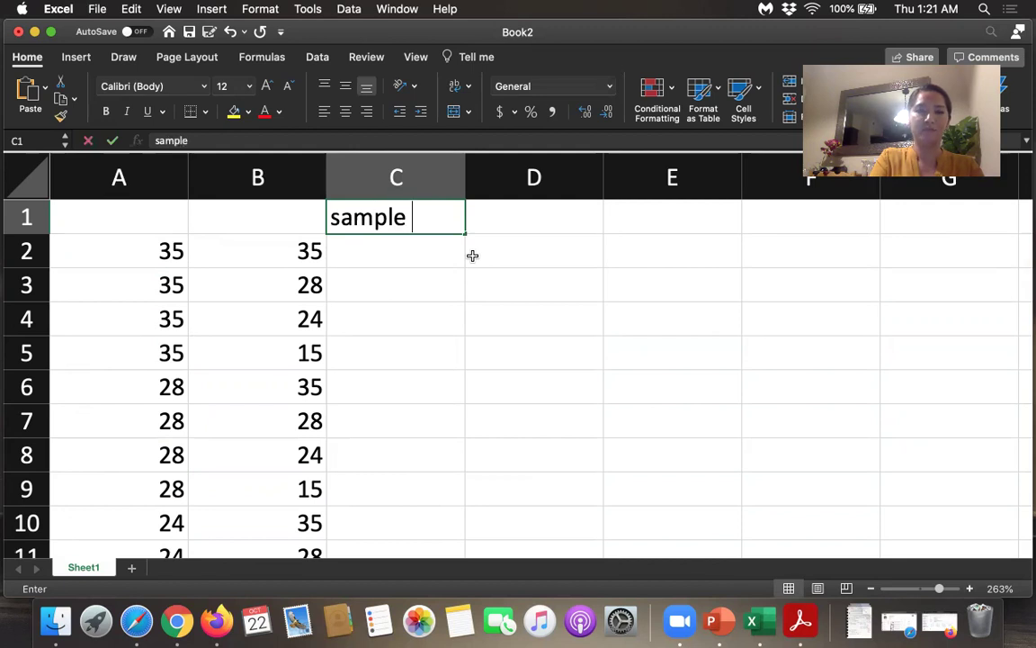
{"action": "type", "text": " mean"}
{"action": "key", "text": "Return"}
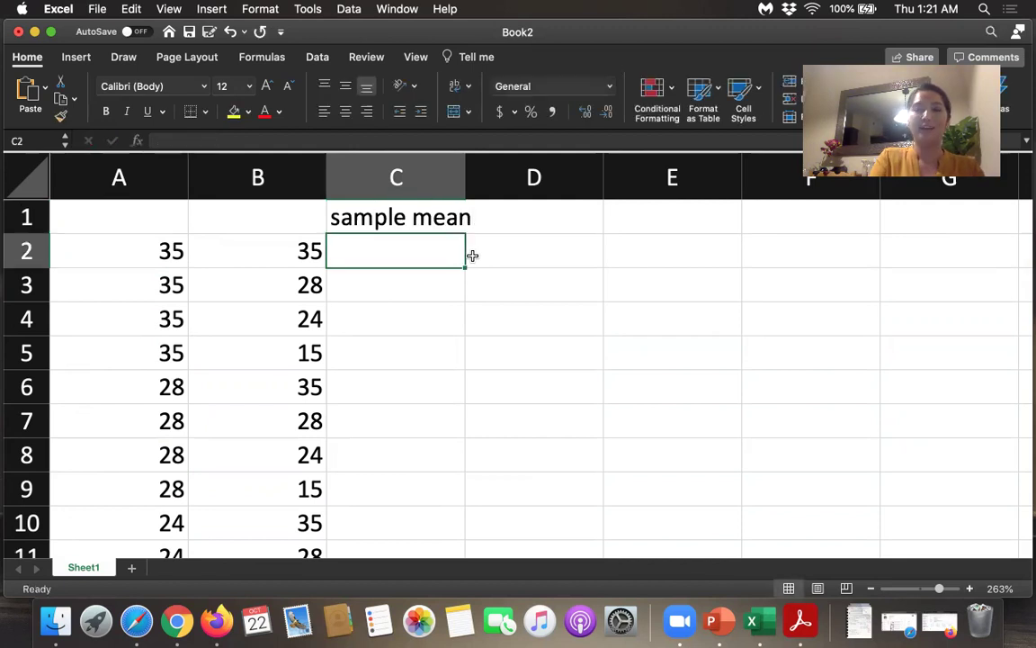
{"action": "type", "text": "="}
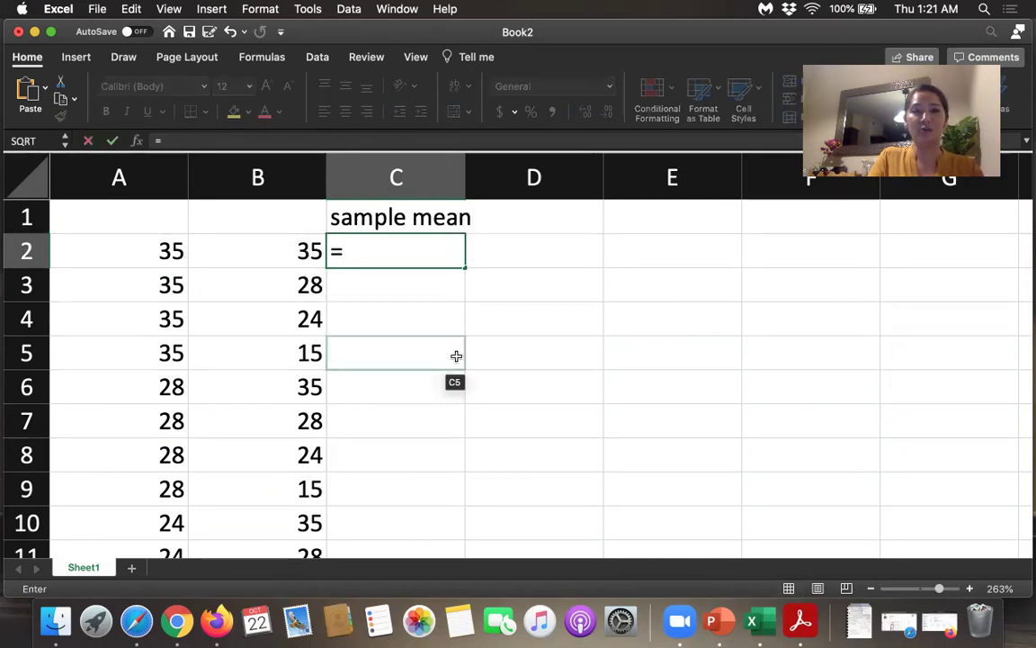
{"action": "type", "text": "("}
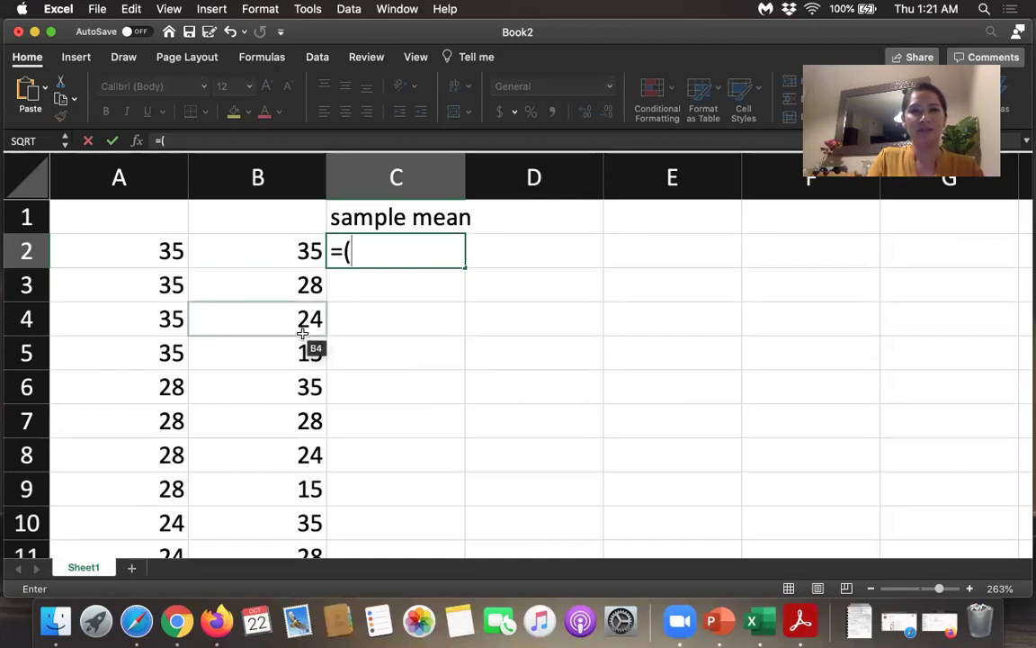
{"action": "left_click", "coordinate": [151, 251]}
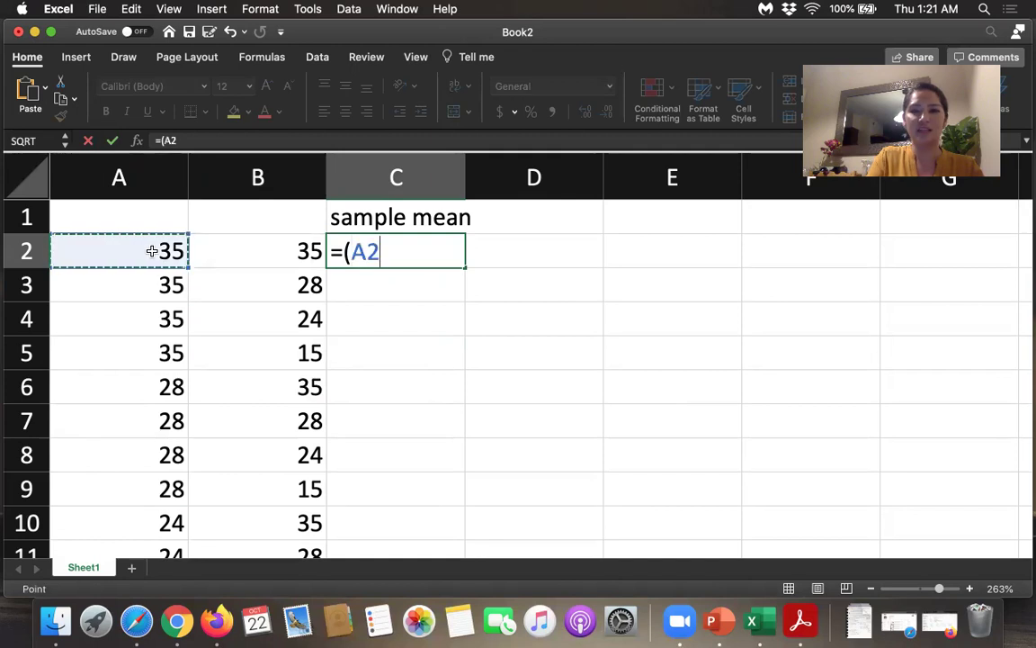
{"action": "type", "text": "+"}
{"action": "left_click", "coordinate": [223, 257]}
{"action": "type", "text": ")"}
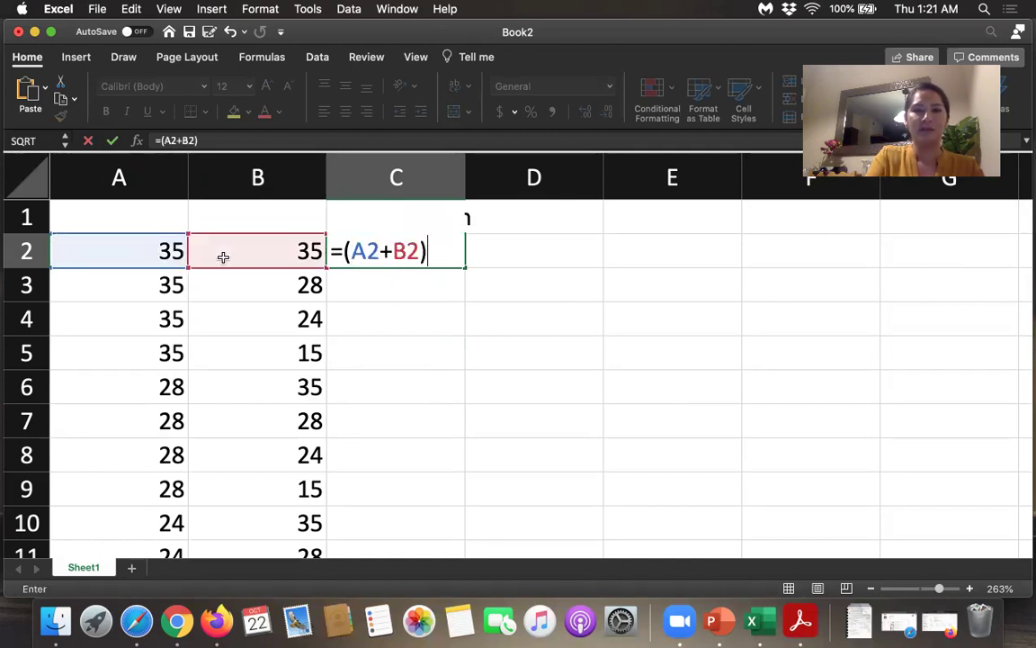
{"action": "type", "text": "/2"}
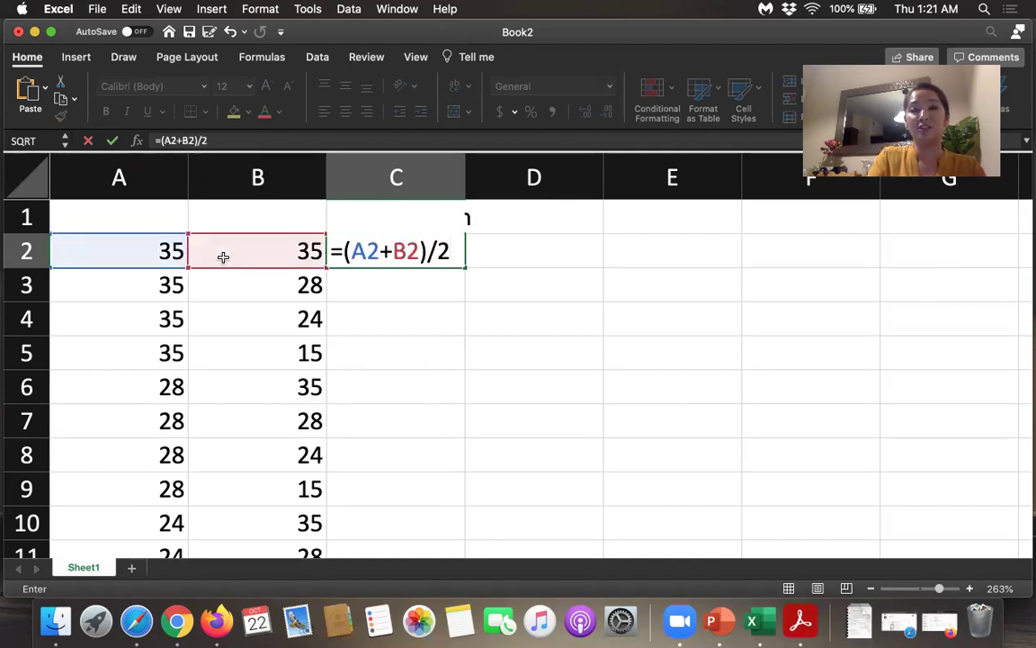
{"action": "key", "text": "Return"}
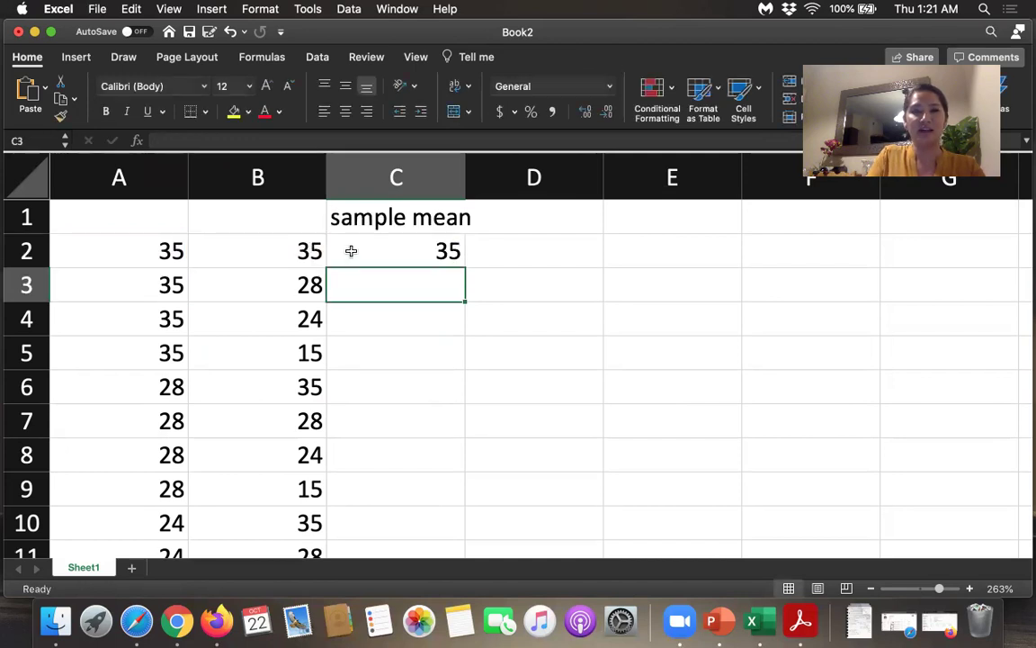
Step: Fill the pair-average formula down from C2 to C17
{"action": "left_click", "coordinate": [352, 254]}
{"action": "left_click_drag", "start_coordinate": [465, 268], "coordinate": [450, 556]}
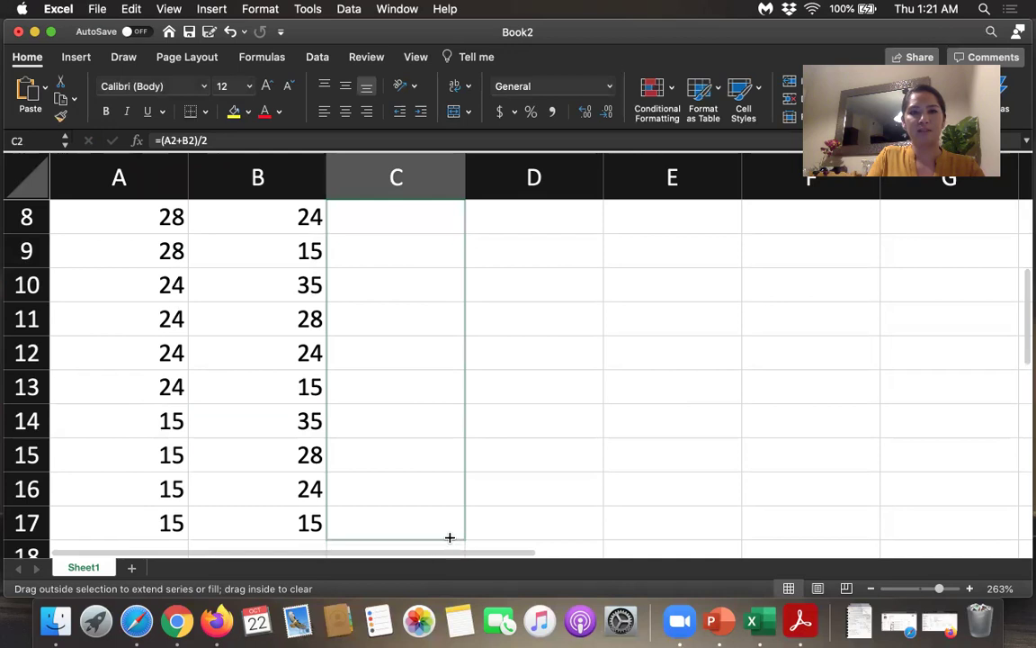
{"action": "left_click_drag", "start_coordinate": [455, 526], "coordinate": [454, 526]}
{"action": "left_click", "coordinate": [497, 388]}
{"action": "key", "text": "Up"}
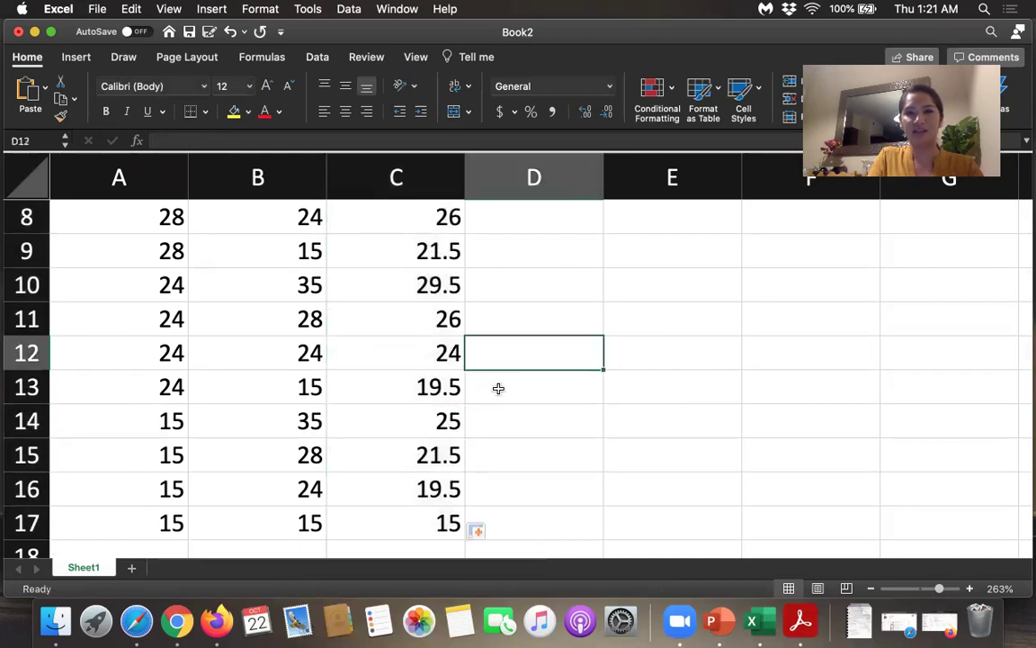
{"action": "key", "text": "Up"}
{"action": "key", "text": "Up"}
{"action": "key", "text": "Up"}
{"action": "key", "text": "Up"}
{"action": "key", "text": "Up"}
{"action": "key", "text": "Up"}
{"action": "key", "text": "Up"}
{"action": "key", "text": "Up"}
{"action": "key", "text": "Up"}
{"action": "key", "text": "Up"}
{"action": "key", "text": "Up"}
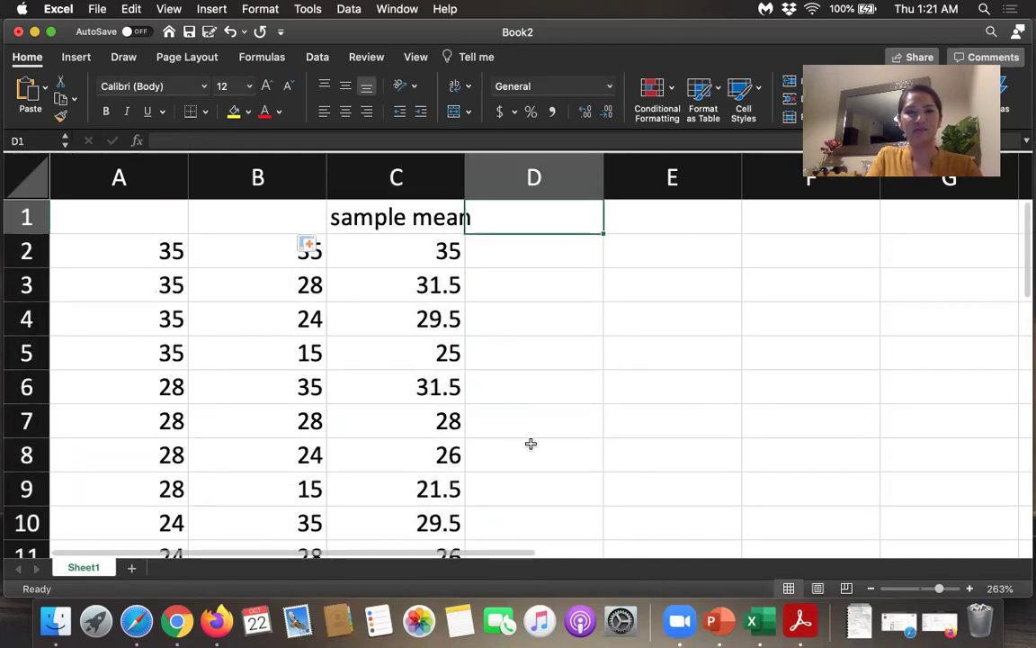
Step: Head column E 'sample mean', list 15 in E2, and shade C17 yellow
{"action": "left_click_drag", "start_coordinate": [938, 593], "coordinate": [923, 589]}
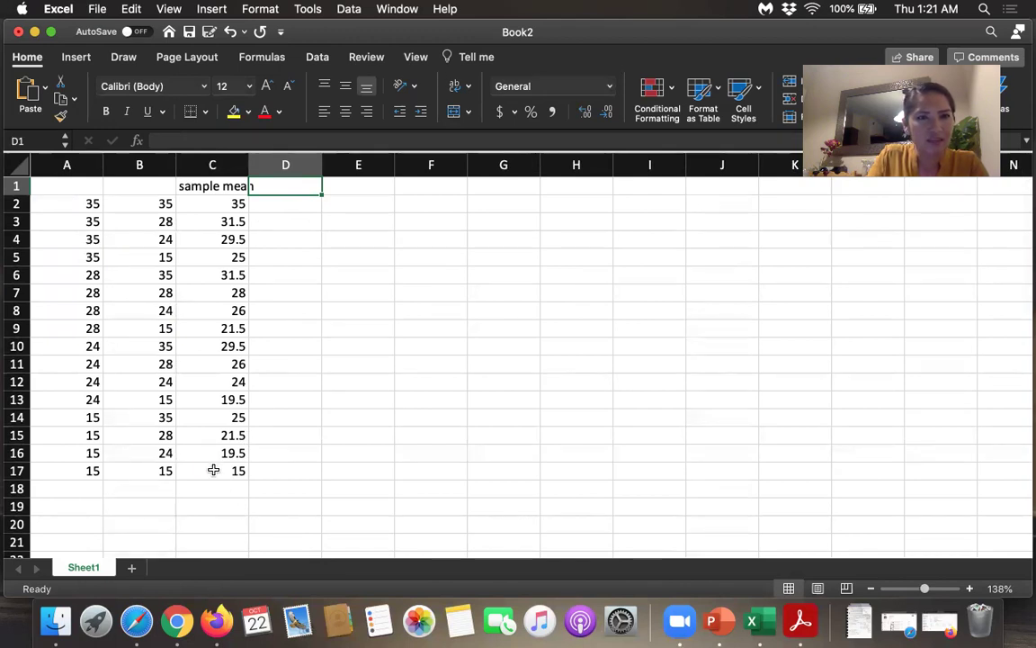
{"action": "left_click", "coordinate": [213, 469]}
{"action": "left_click", "coordinate": [366, 207]}
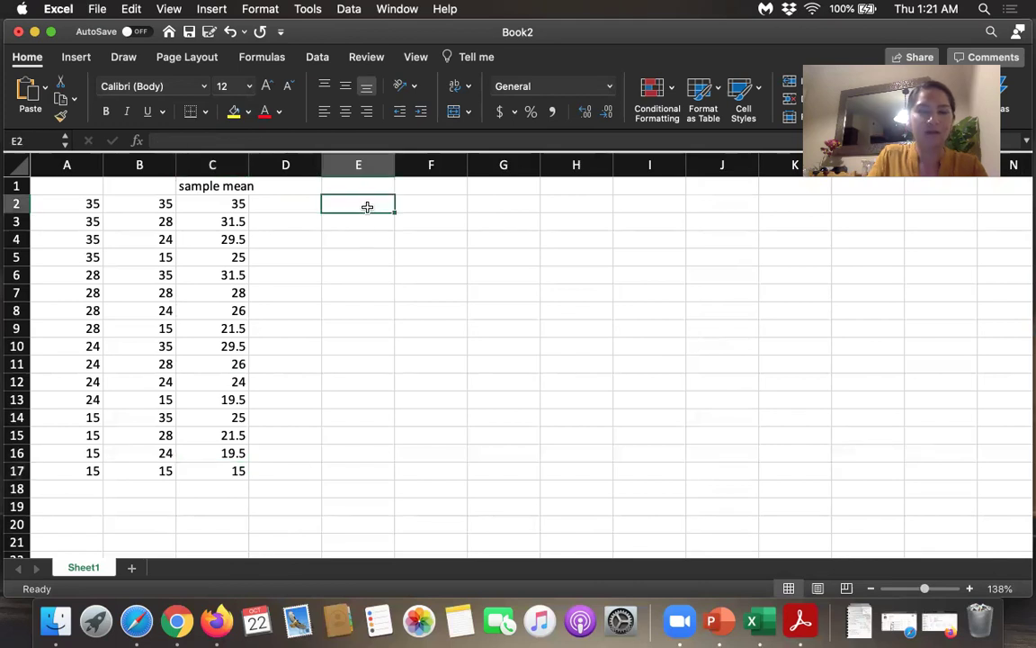
{"action": "key", "text": "Up"}
{"action": "type", "text": "s"}
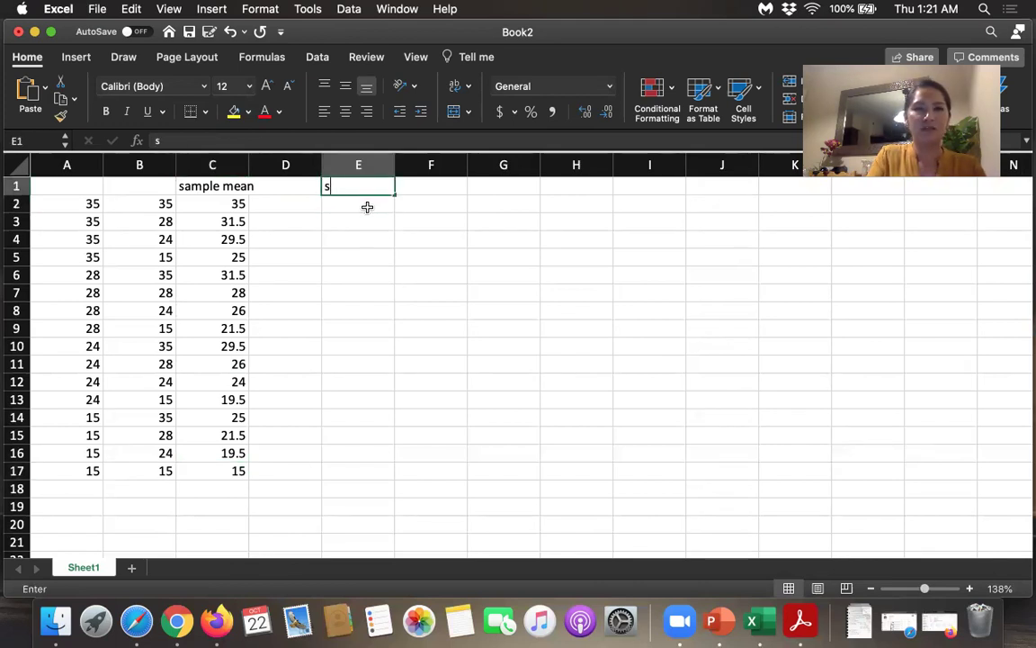
{"action": "type", "text": "ample mean"}
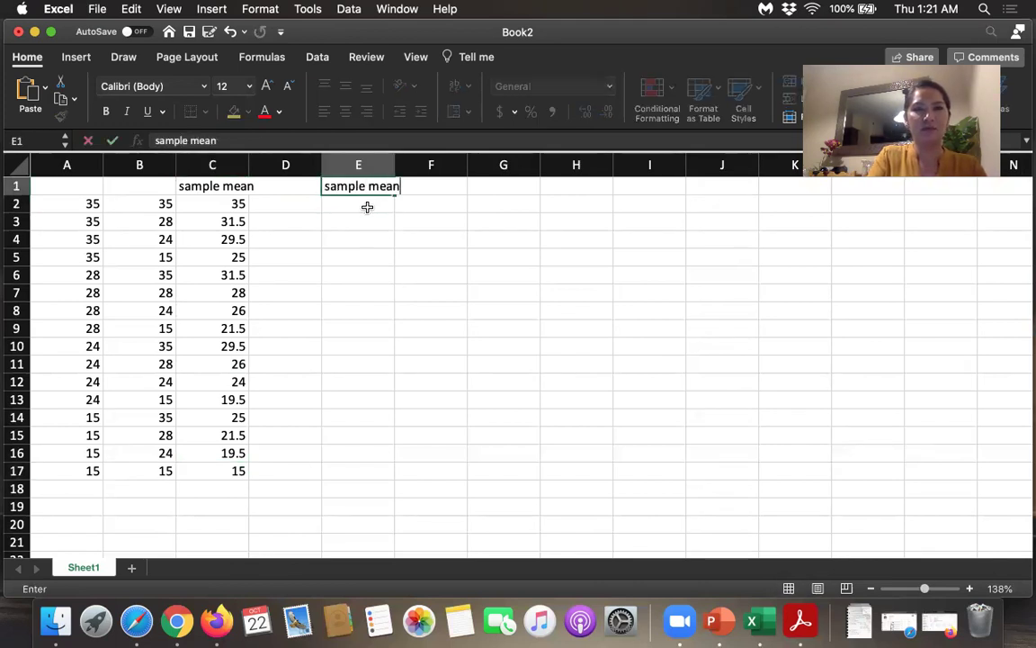
{"action": "key", "text": "Return"}
{"action": "key", "text": "Up"}
{"action": "key", "text": "Down"}
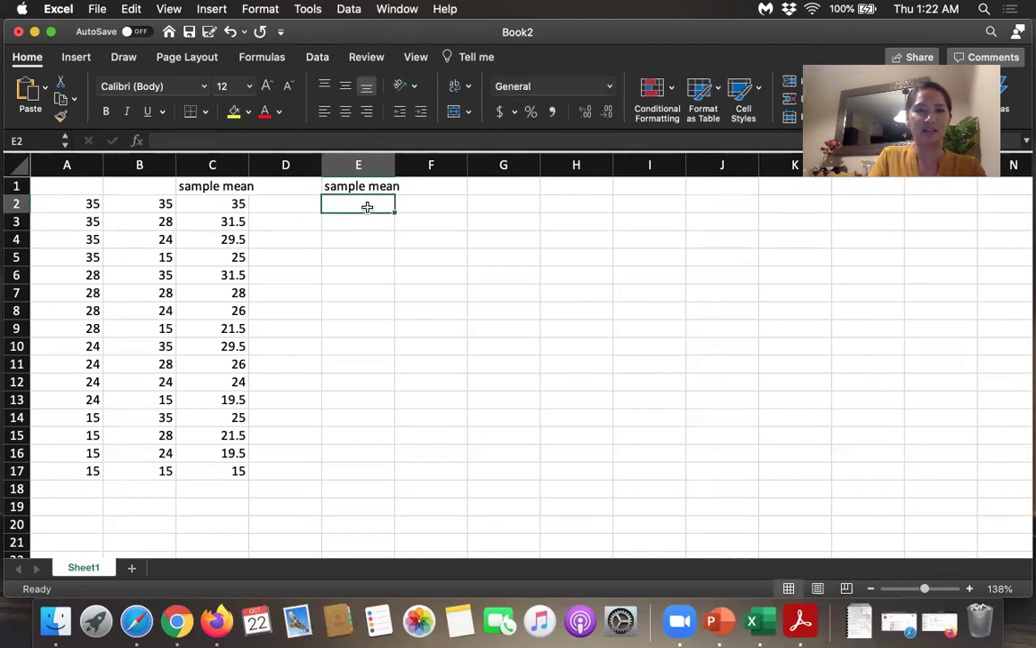
{"action": "type", "text": "15"}
{"action": "key", "text": "Return"}
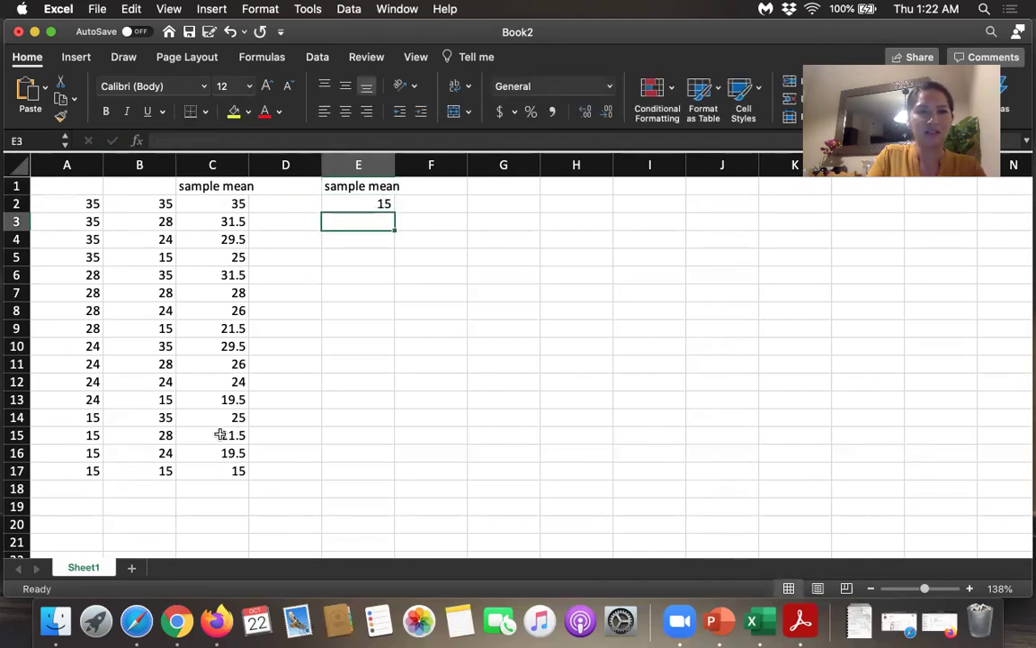
{"action": "left_click", "coordinate": [237, 474]}
{"action": "left_click", "coordinate": [234, 112]}
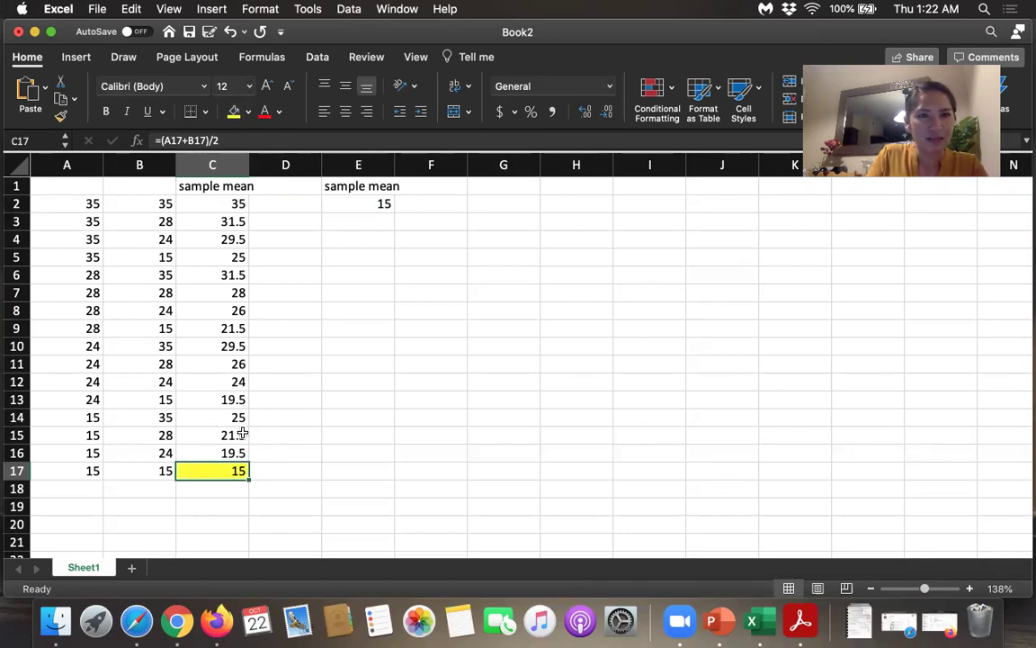
Step: List 19.5 in E3 and shade its matching cells C13 and C16 yellow
{"action": "left_click", "coordinate": [215, 402]}
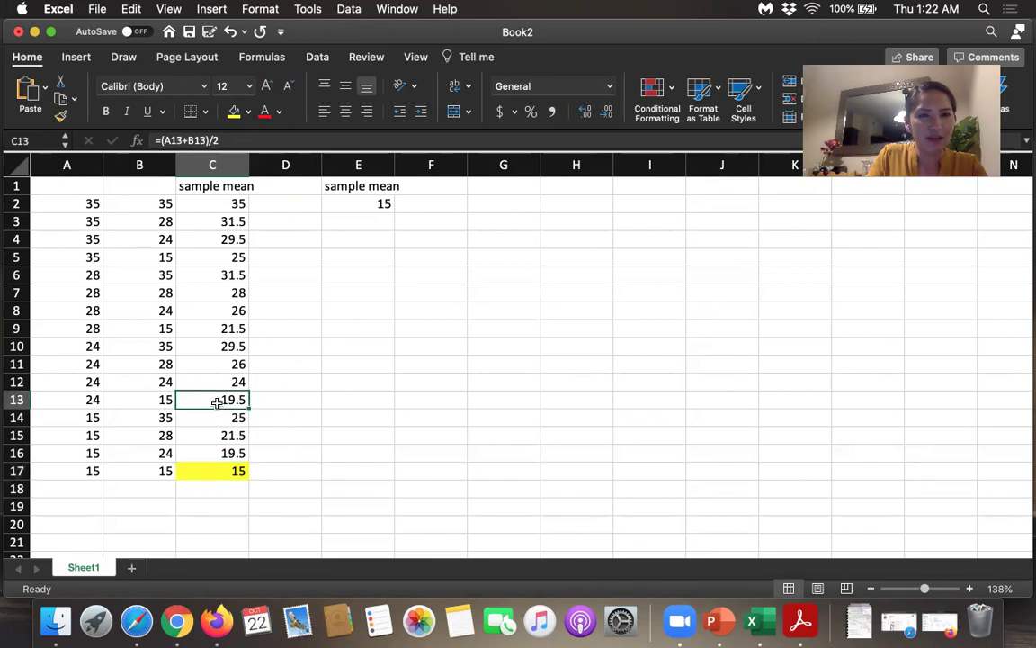
{"action": "left_click", "coordinate": [377, 217]}
{"action": "type", "text": "19."}
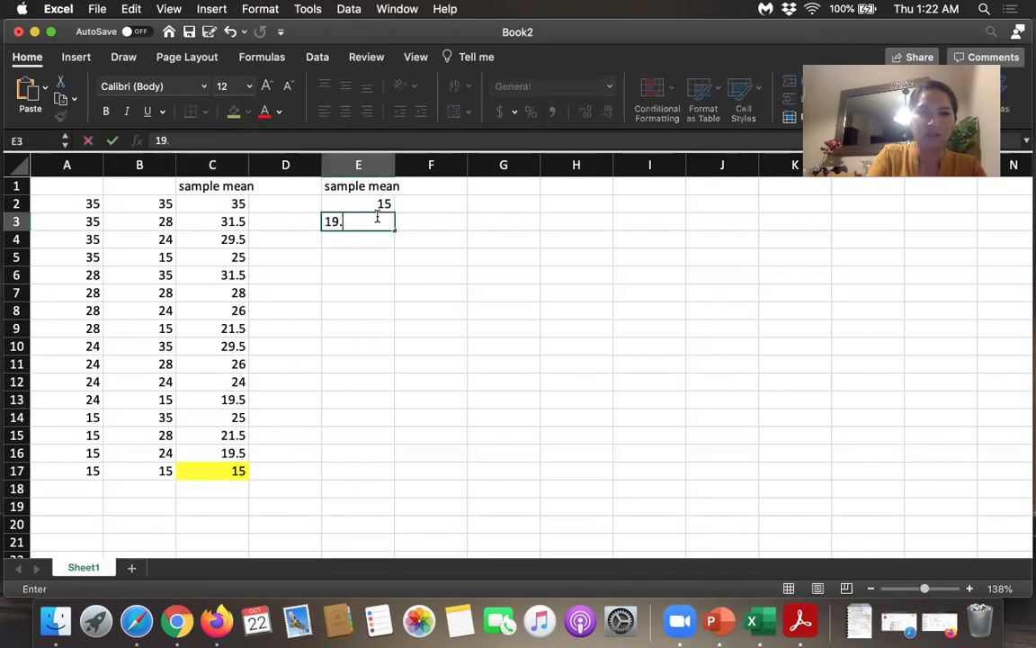
{"action": "type", "text": "5"}
{"action": "key", "text": "Return"}
{"action": "left_click", "coordinate": [211, 400]}
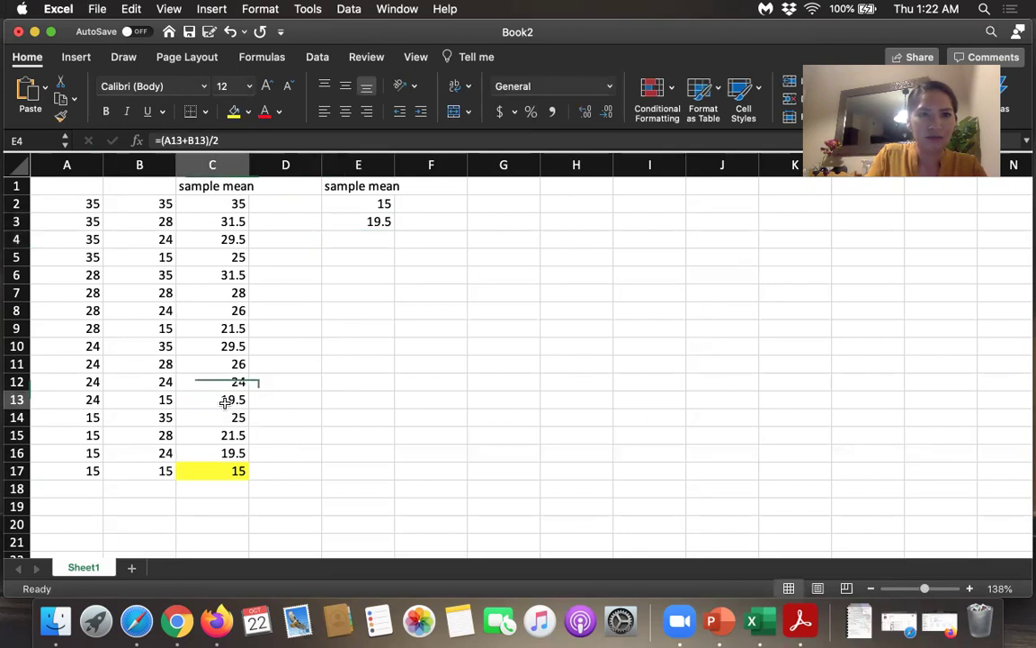
{"action": "left_click", "coordinate": [233, 111]}
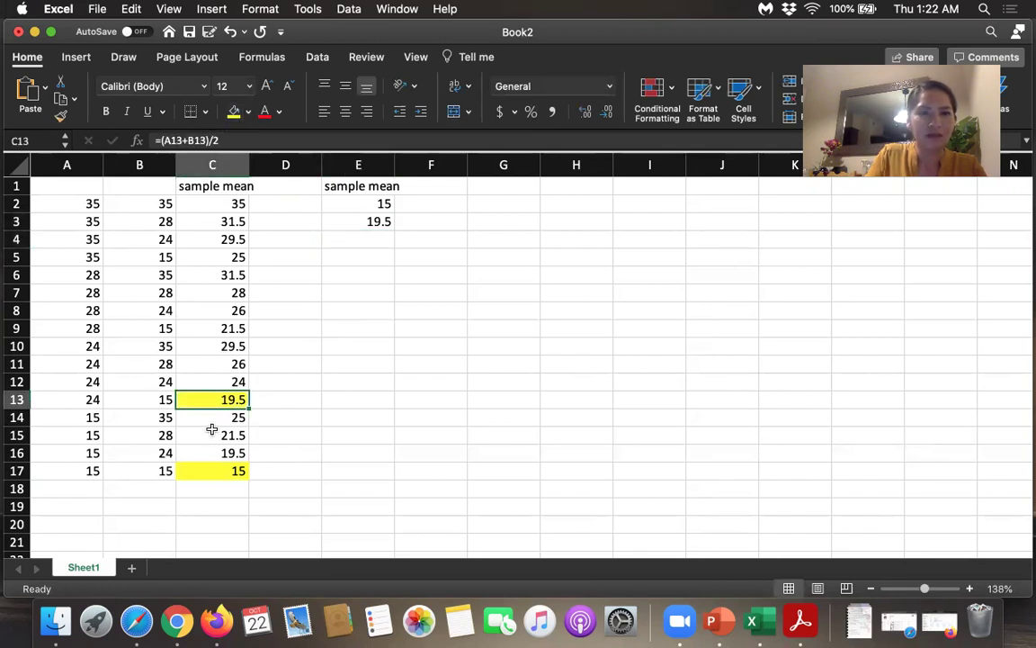
{"action": "left_click", "coordinate": [208, 450]}
{"action": "left_click", "coordinate": [232, 112]}
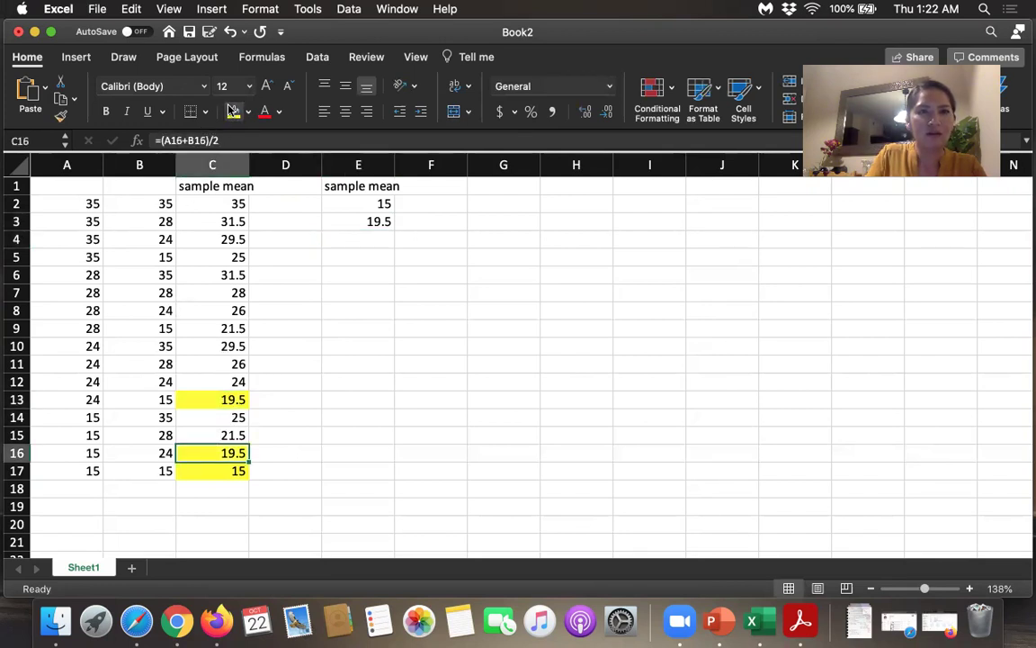
Step: Add a 'Probability' header in cell F1
{"action": "left_click", "coordinate": [439, 200]}
{"action": "left_click", "coordinate": [451, 180]}
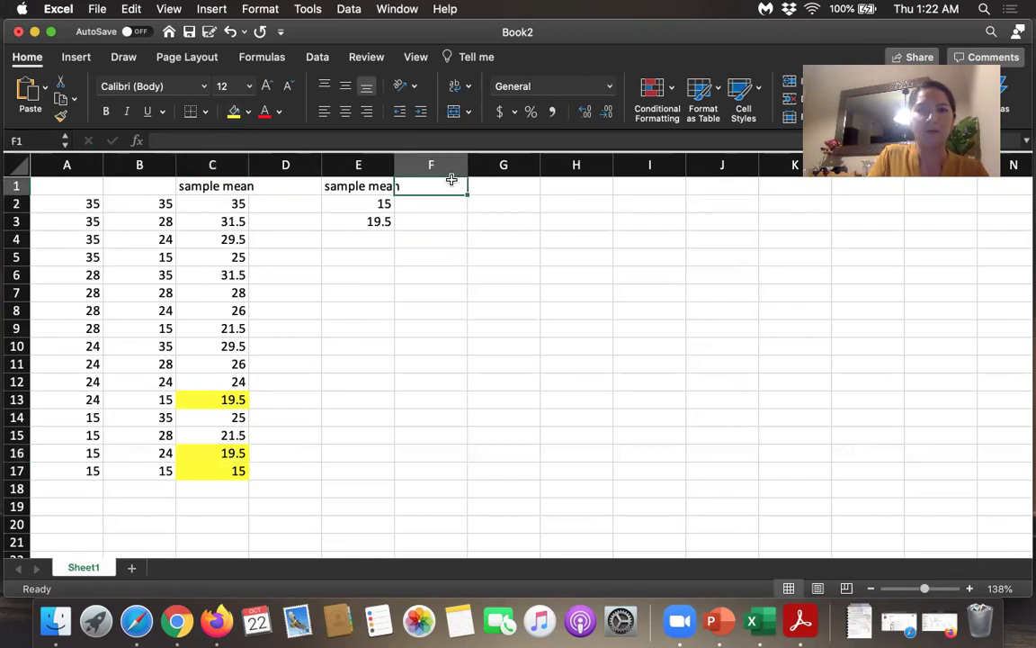
{"action": "type", "text": "Proba"}
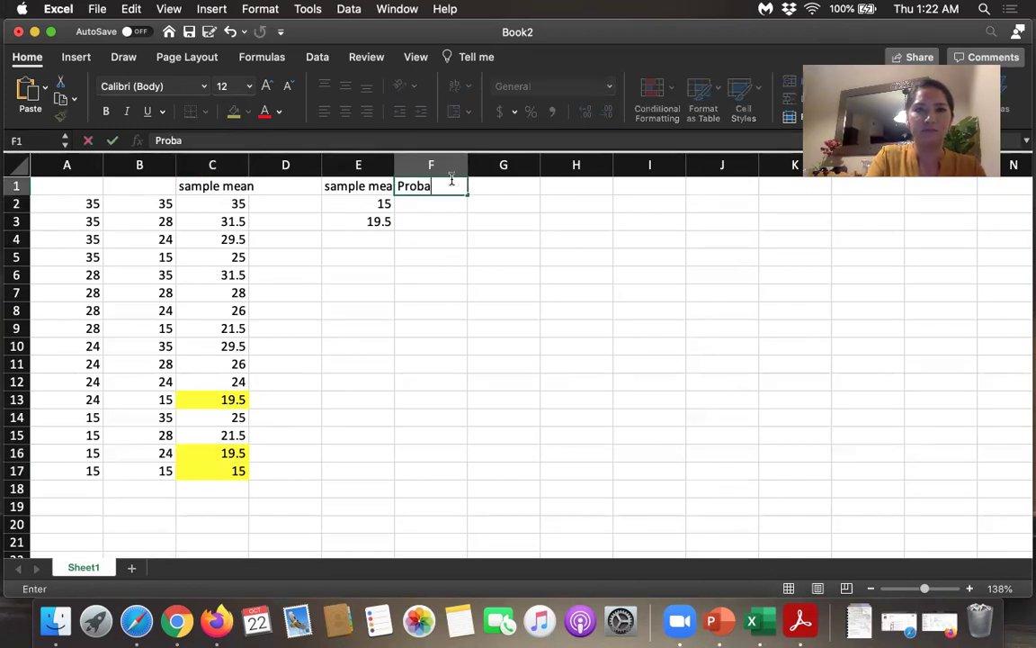
{"action": "type", "text": "bility"}
{"action": "key", "text": "Return"}
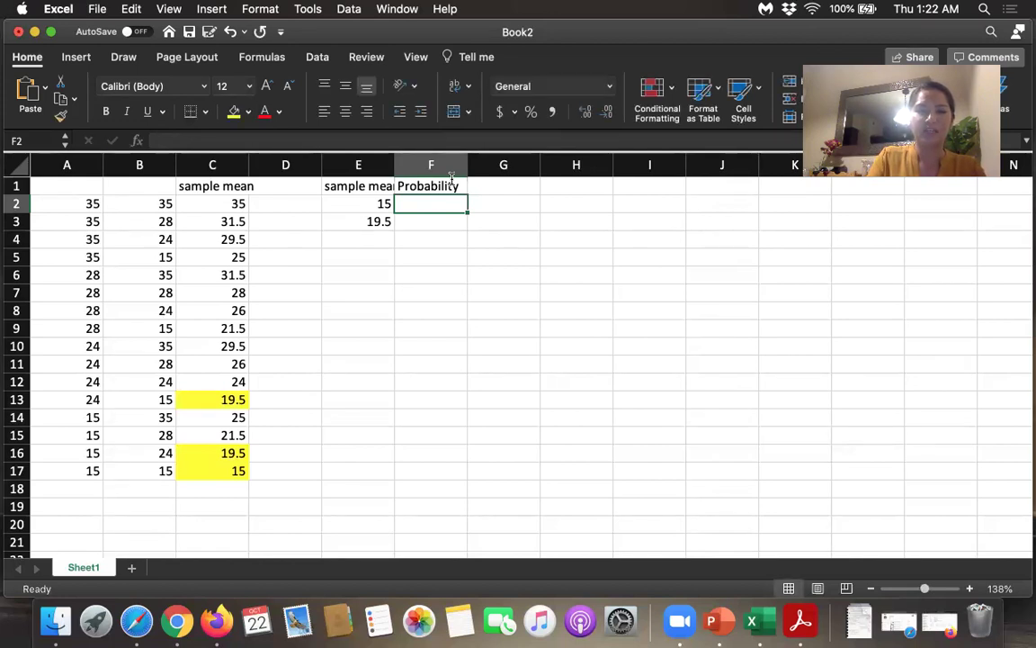
Step: Enter 1/16 in F2, then try Number and Fraction formats on the resulting date before clearing it
{"action": "type", "text": "1/16"}
{"action": "key", "text": "Return"}
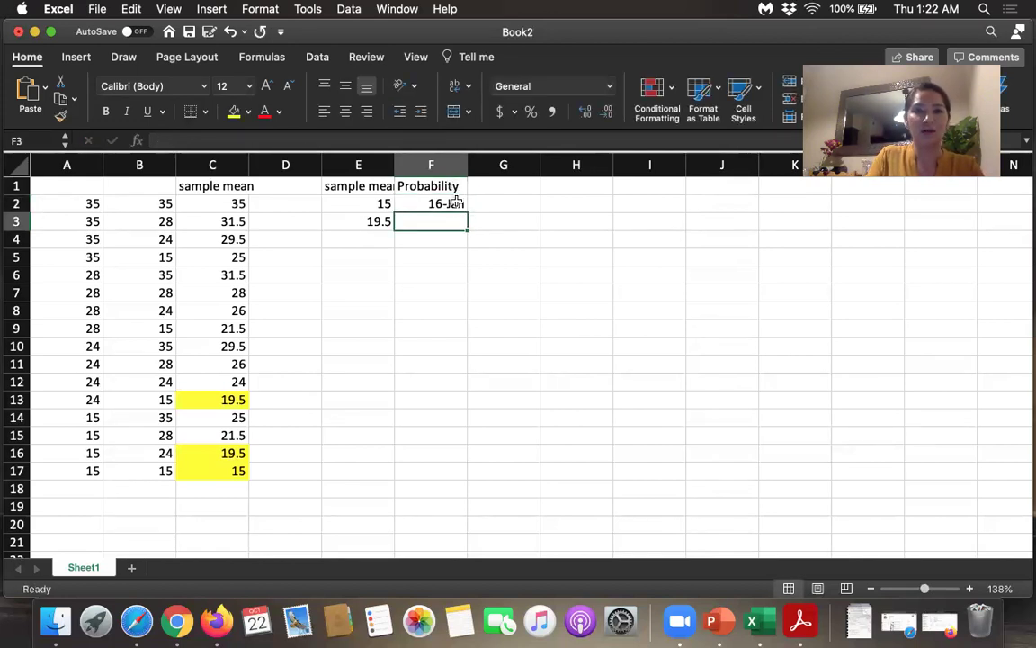
{"action": "left_click", "coordinate": [456, 203]}
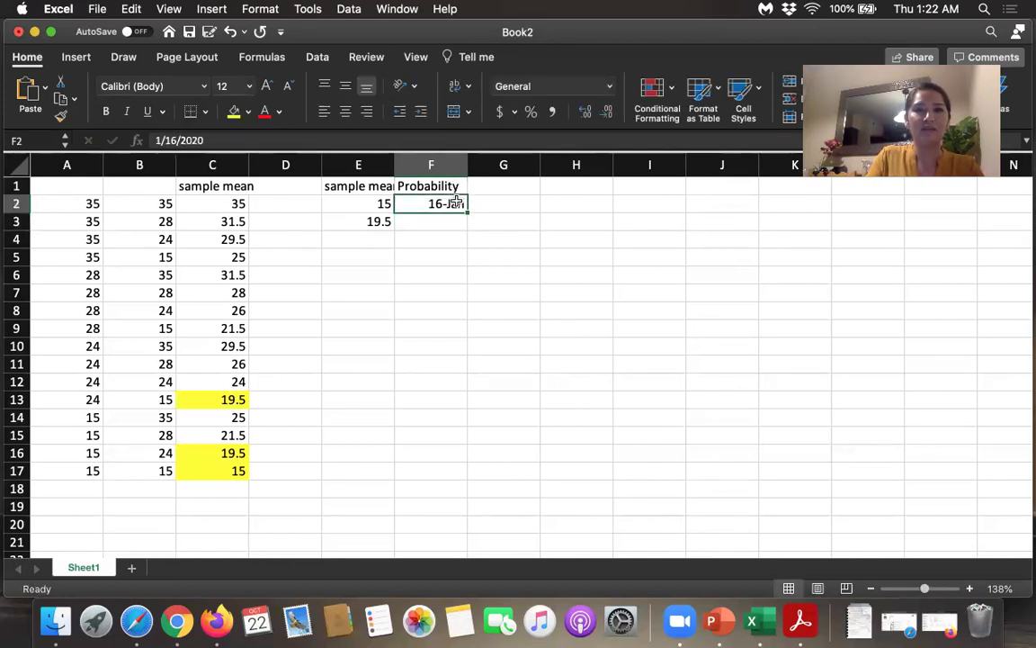
{"action": "left_click", "coordinate": [608, 88]}
{"action": "left_click", "coordinate": [591, 139]}
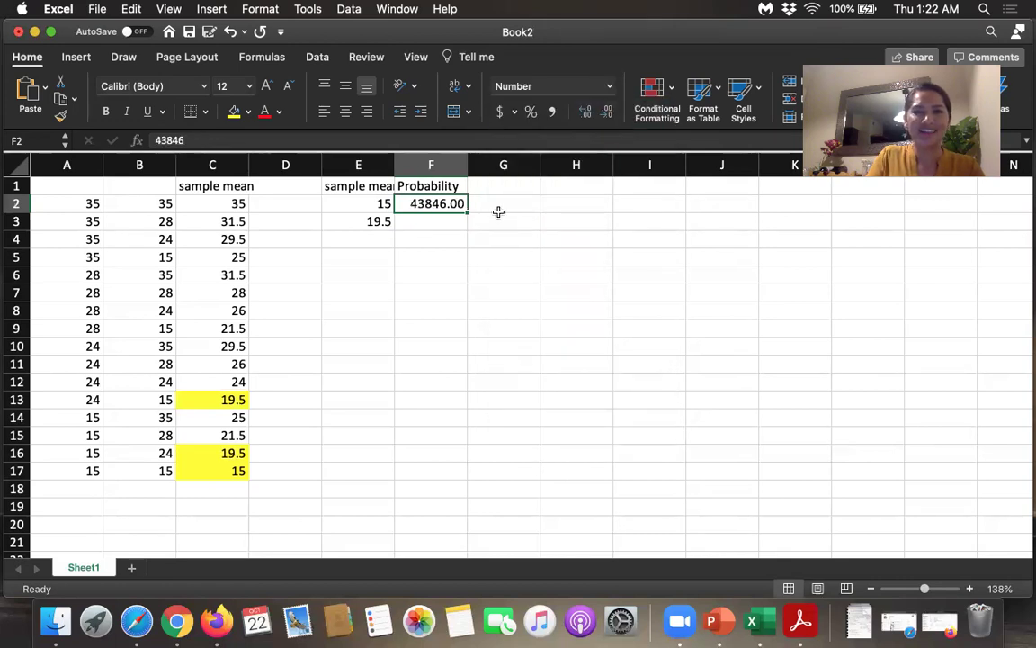
{"action": "left_click", "coordinate": [608, 88]}
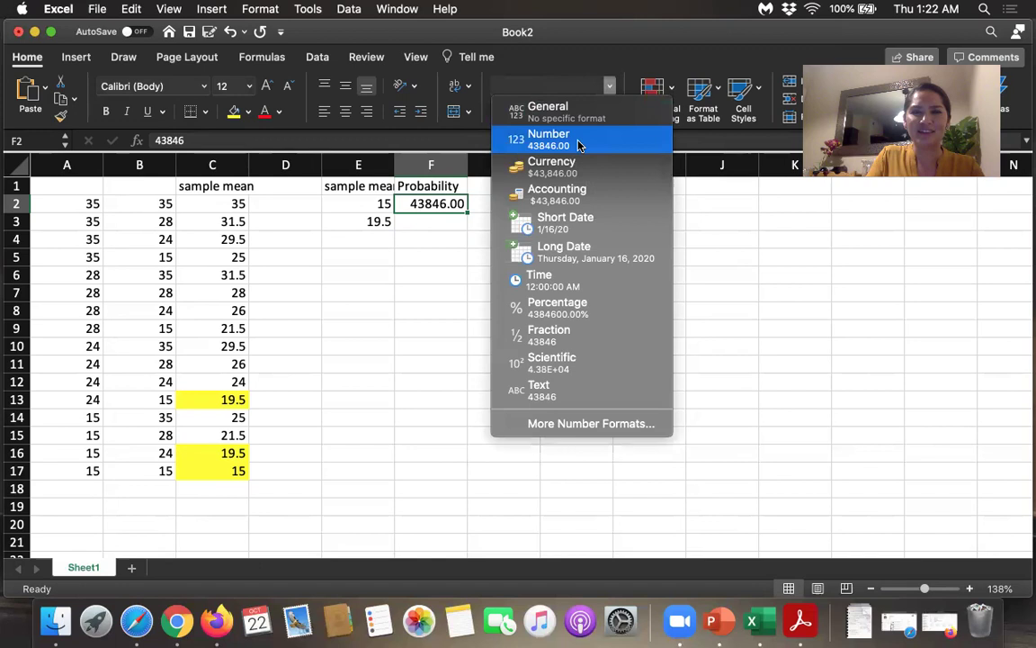
{"action": "left_click", "coordinate": [540, 332]}
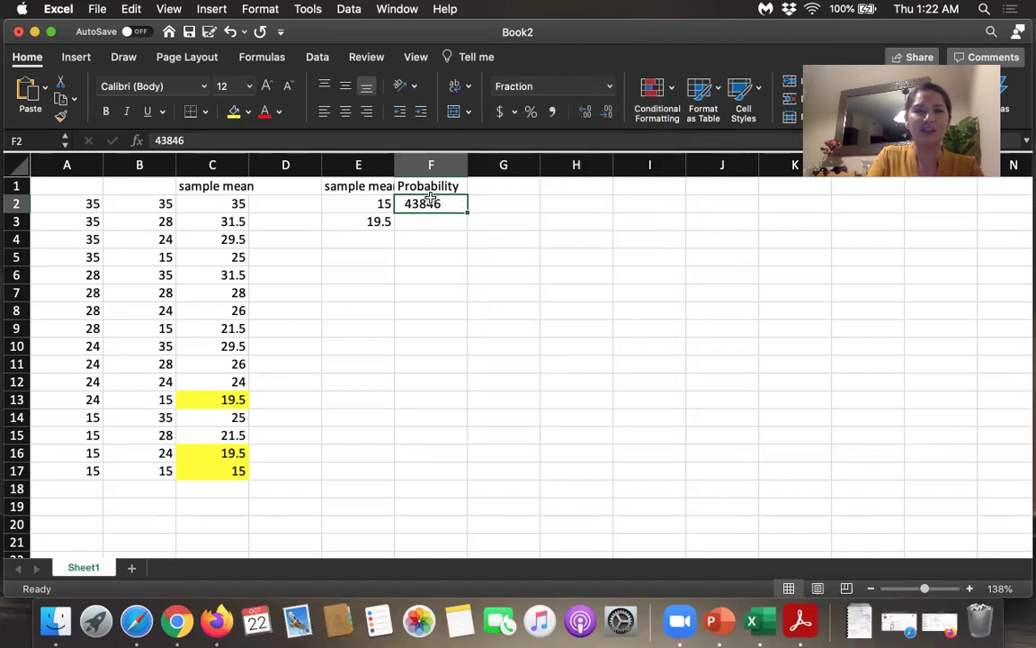
{"action": "key", "text": "Delete"}
Step: Re-enter F2's probability, fixing the mistyped 1/6, widening column F, and ending with 1/16
{"action": "type", "text": "1/6"}
{"action": "key", "text": "Return"}
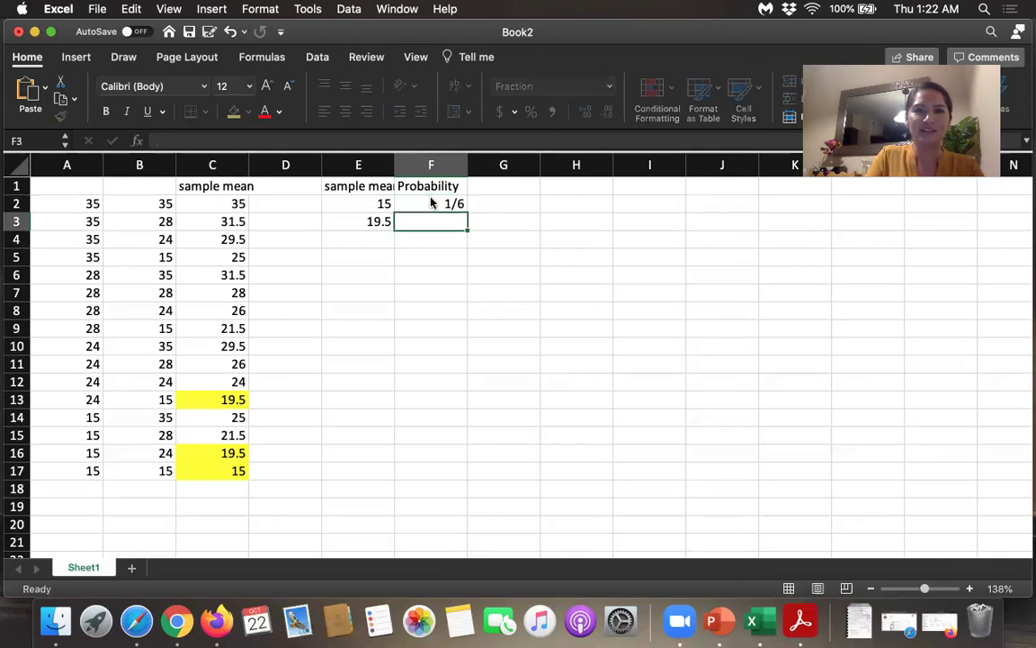
{"action": "left_click", "coordinate": [436, 205]}
{"action": "key", "text": "Delete"}
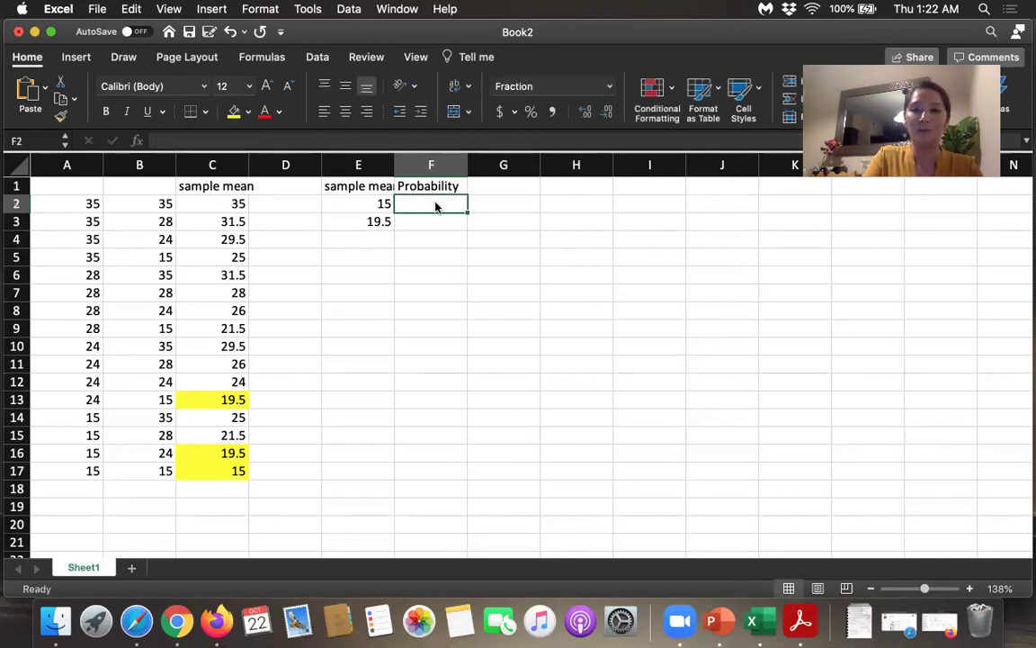
{"action": "type", "text": "1/16"}
{"action": "key", "text": "Return"}
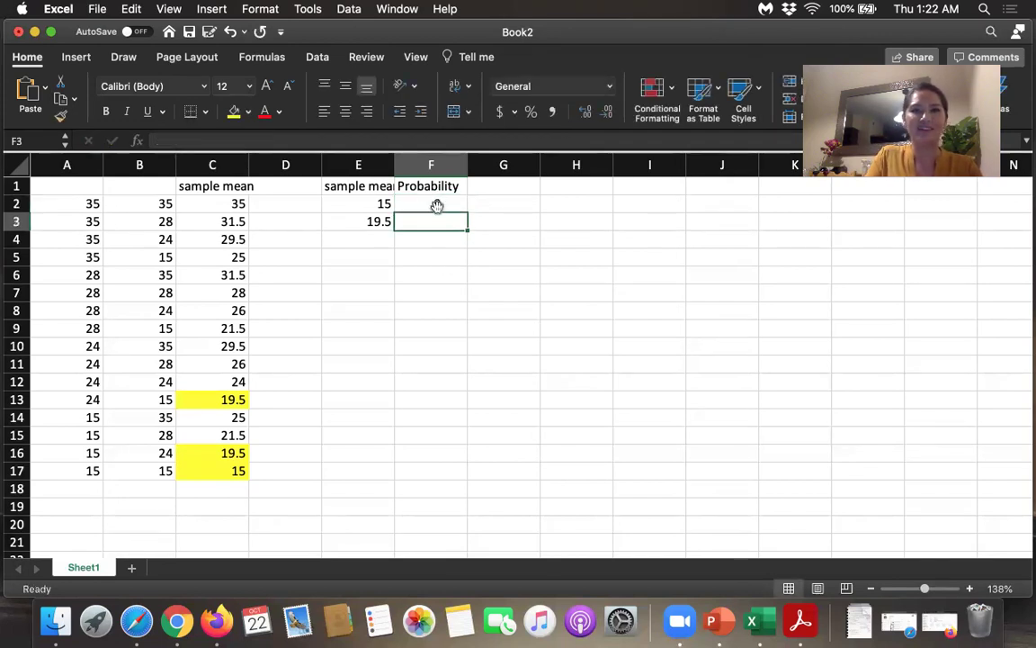
{"action": "left_click", "coordinate": [437, 204]}
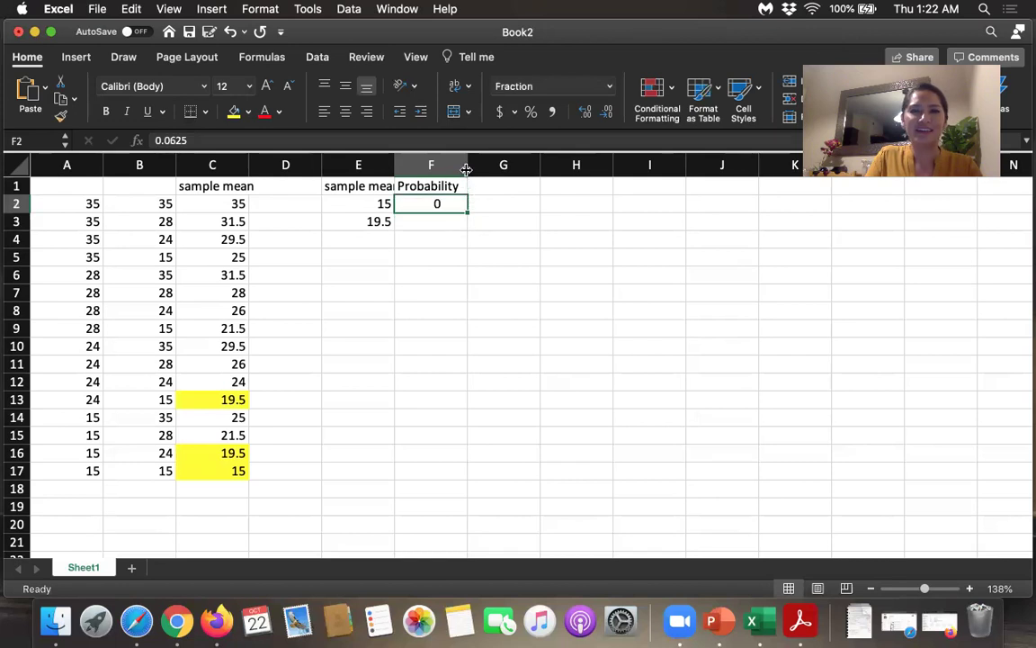
{"action": "left_click_drag", "start_coordinate": [467, 170], "coordinate": [502, 182]}
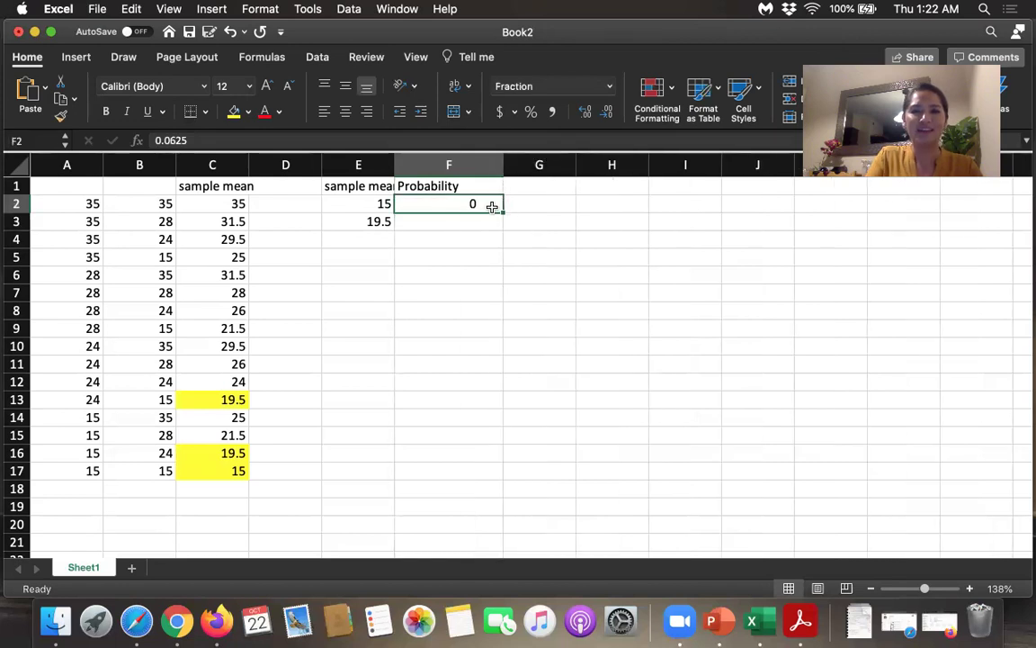
{"action": "key", "text": "BackSpace"}
{"action": "key", "text": "Return"}
{"action": "left_click", "coordinate": [492, 207]}
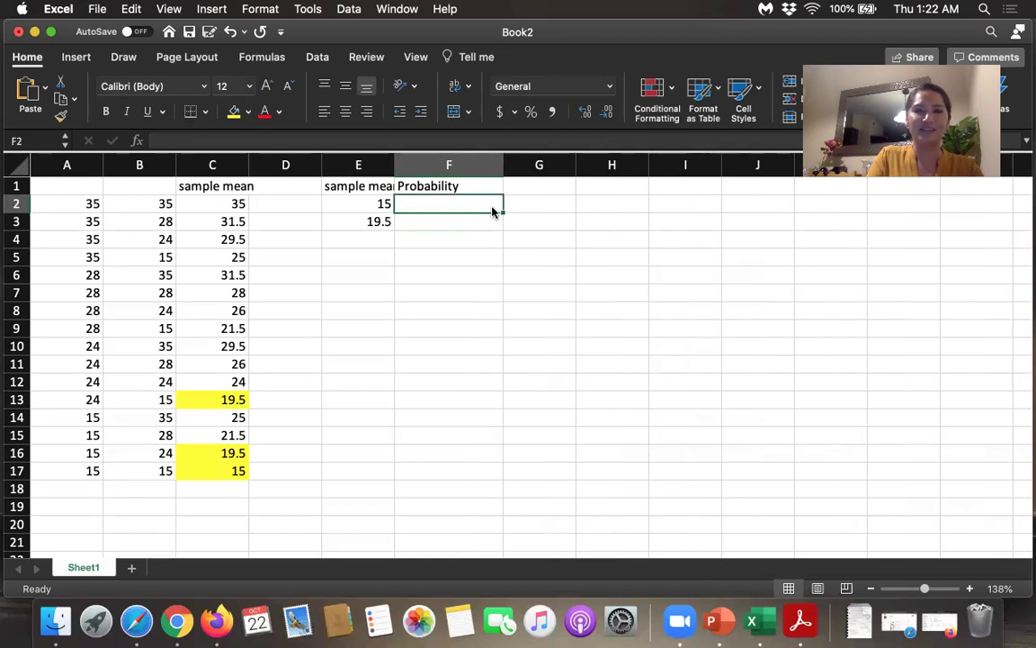
{"action": "type", "text": "1/16"}
{"action": "key", "text": "Return"}
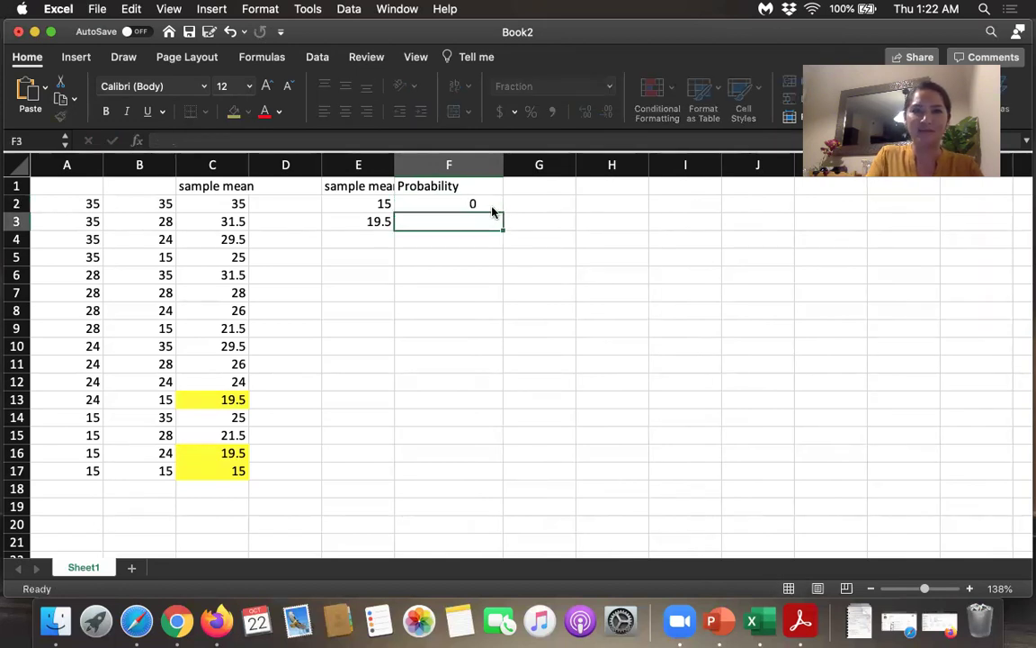
Step: Format F2 as a decimal number and adjust its decimal places to show 0.0625
{"action": "left_click", "coordinate": [492, 209]}
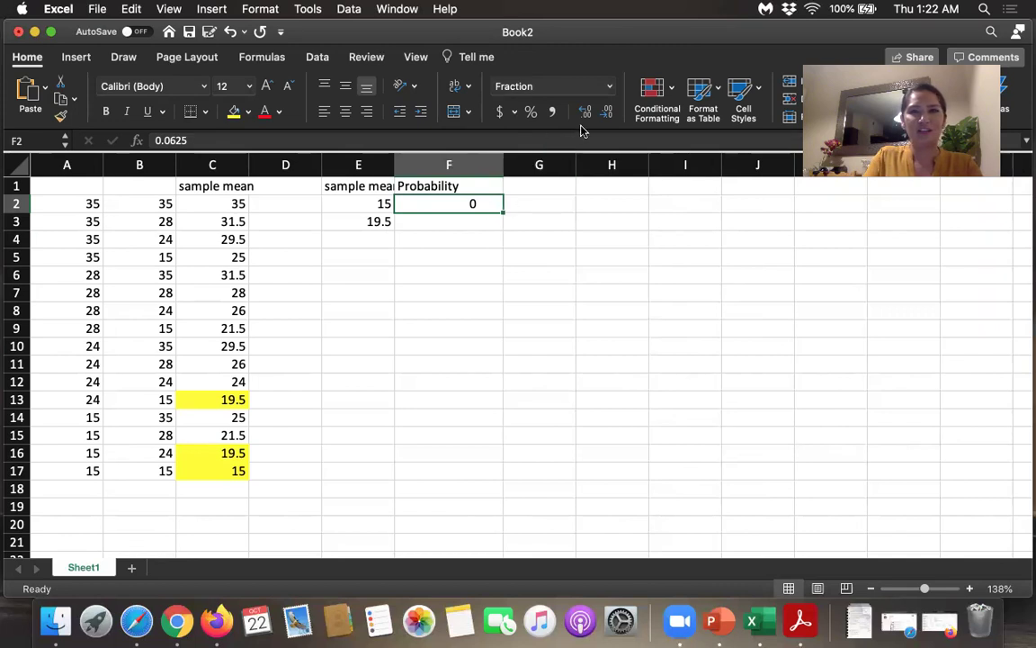
{"action": "left_click", "coordinate": [610, 114]}
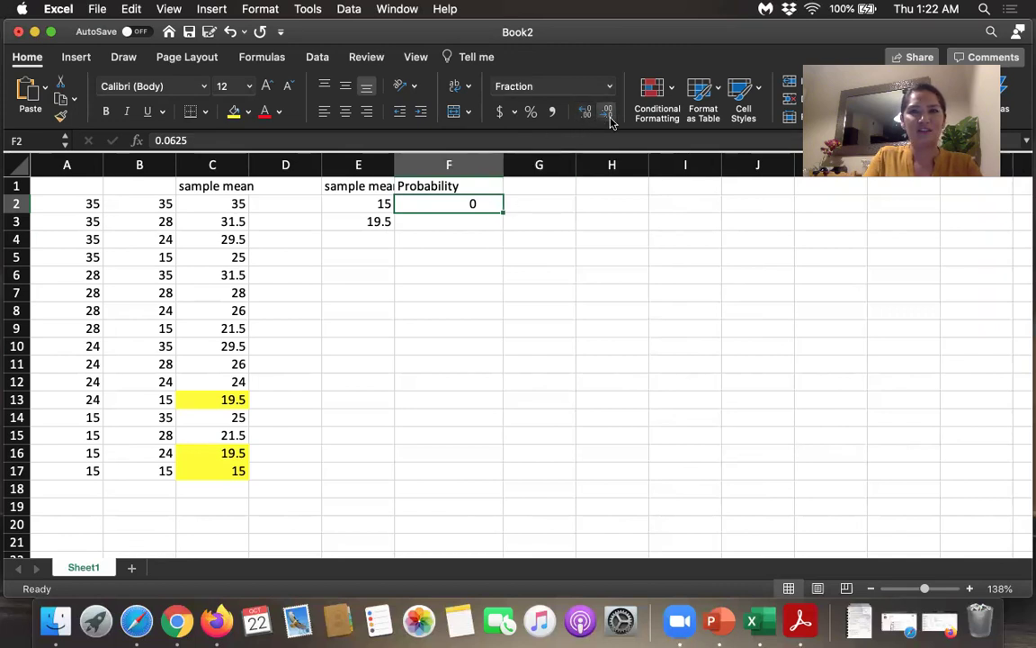
{"action": "left_click", "coordinate": [520, 221]}
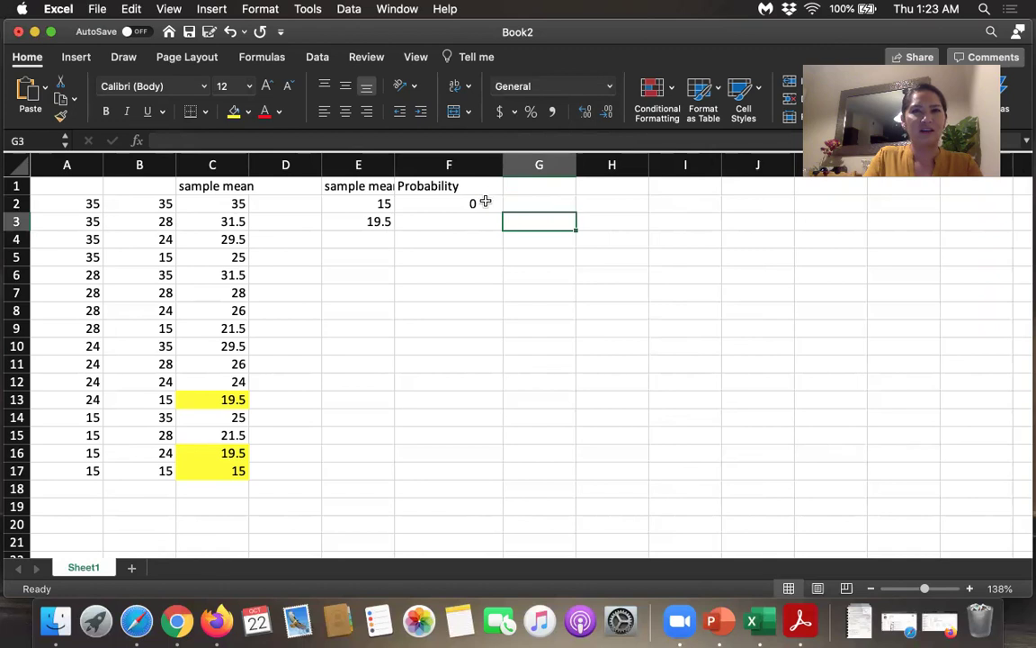
{"action": "left_click", "coordinate": [481, 202]}
{"action": "left_click", "coordinate": [600, 90]}
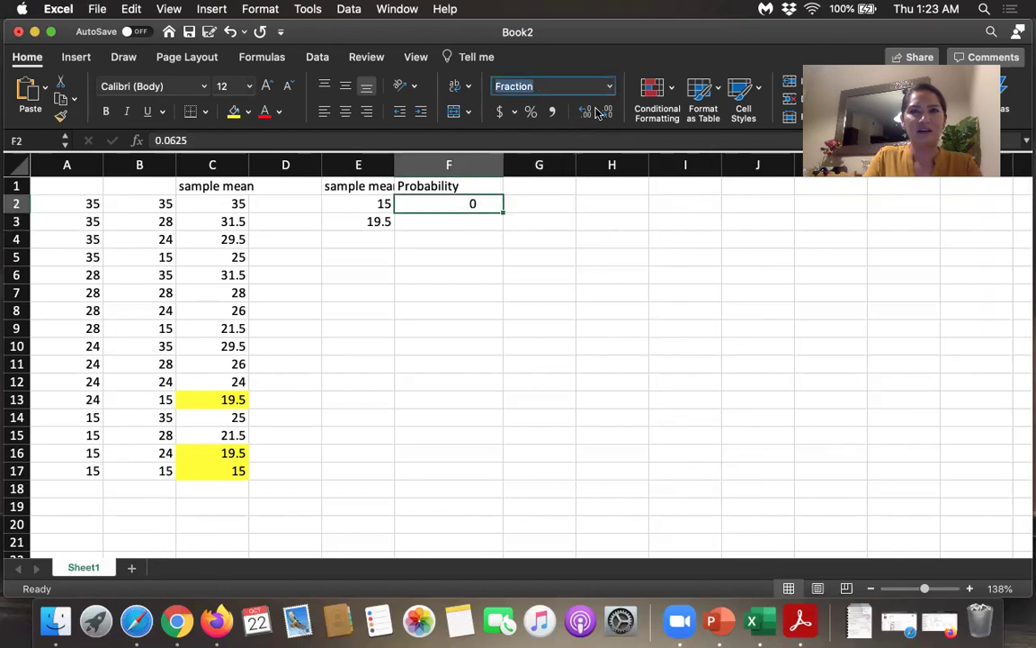
{"action": "left_click", "coordinate": [609, 87]}
{"action": "left_click", "coordinate": [582, 143]}
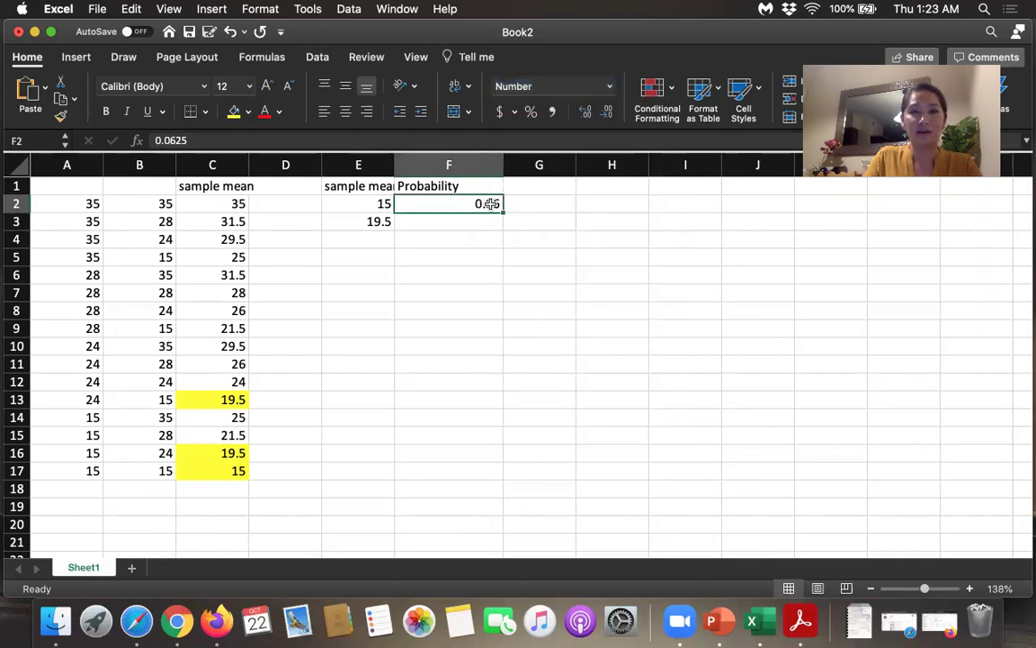
{"action": "left_click", "coordinate": [607, 111]}
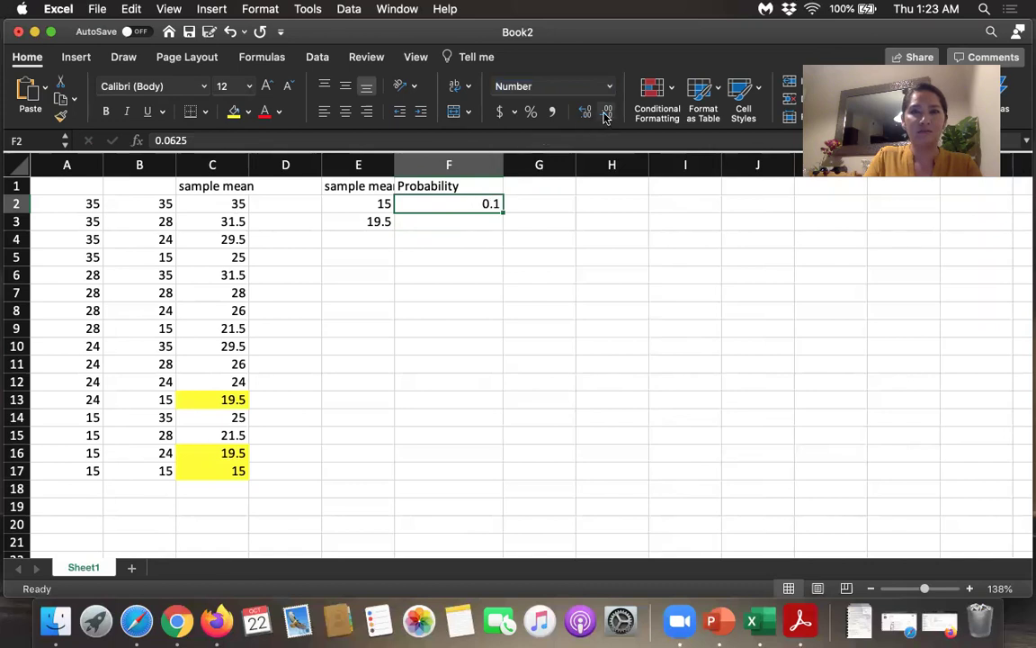
{"action": "left_click", "coordinate": [584, 111]}
{"action": "left_click", "coordinate": [585, 111]}
{"action": "left_click", "coordinate": [585, 112]}
{"action": "left_click", "coordinate": [585, 111]}
{"action": "left_click", "coordinate": [584, 111]}
{"action": "left_click", "coordinate": [585, 112]}
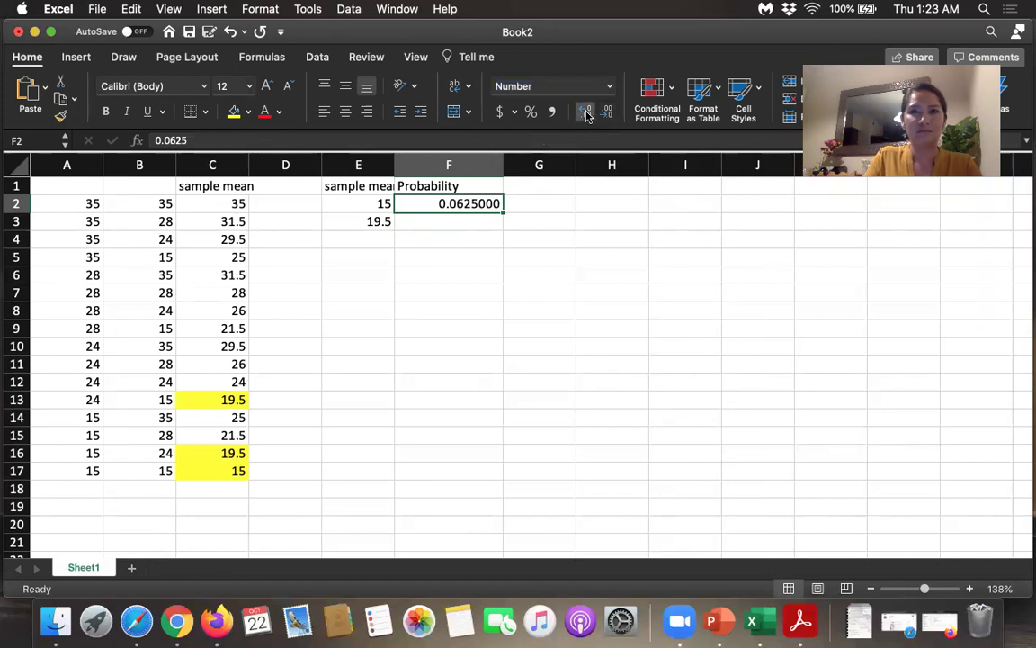
{"action": "left_click", "coordinate": [585, 111]}
{"action": "left_click", "coordinate": [615, 113]}
{"action": "left_click", "coordinate": [615, 112]}
{"action": "left_click", "coordinate": [614, 113]}
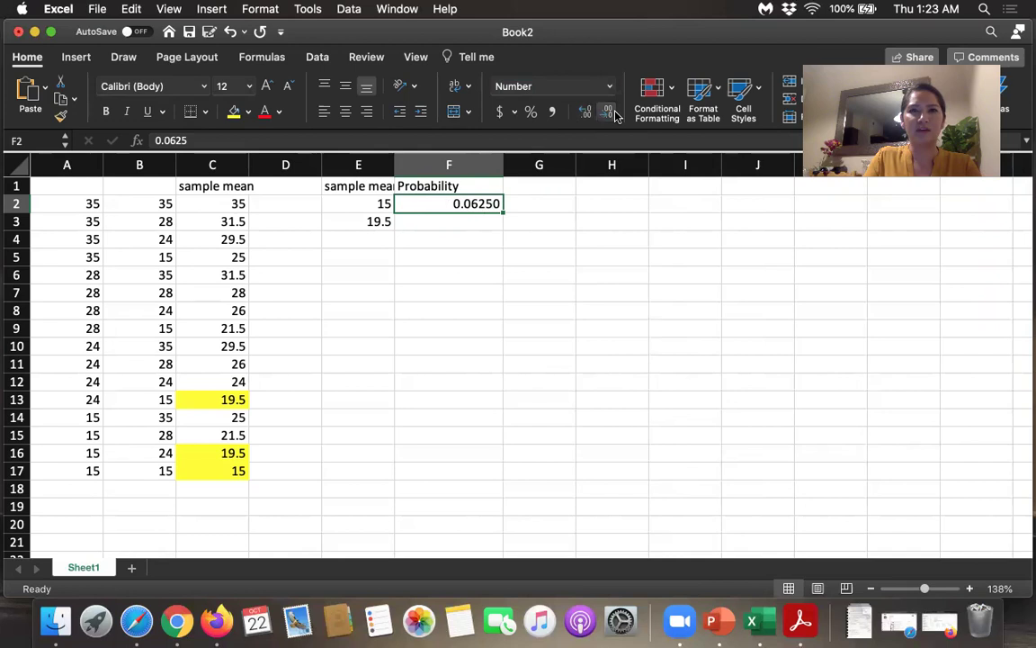
{"action": "left_click", "coordinate": [615, 113]}
Step: Enter 2/16 in F3, try a currency-style format on the date it becomes, then clear F3
{"action": "left_click", "coordinate": [450, 221]}
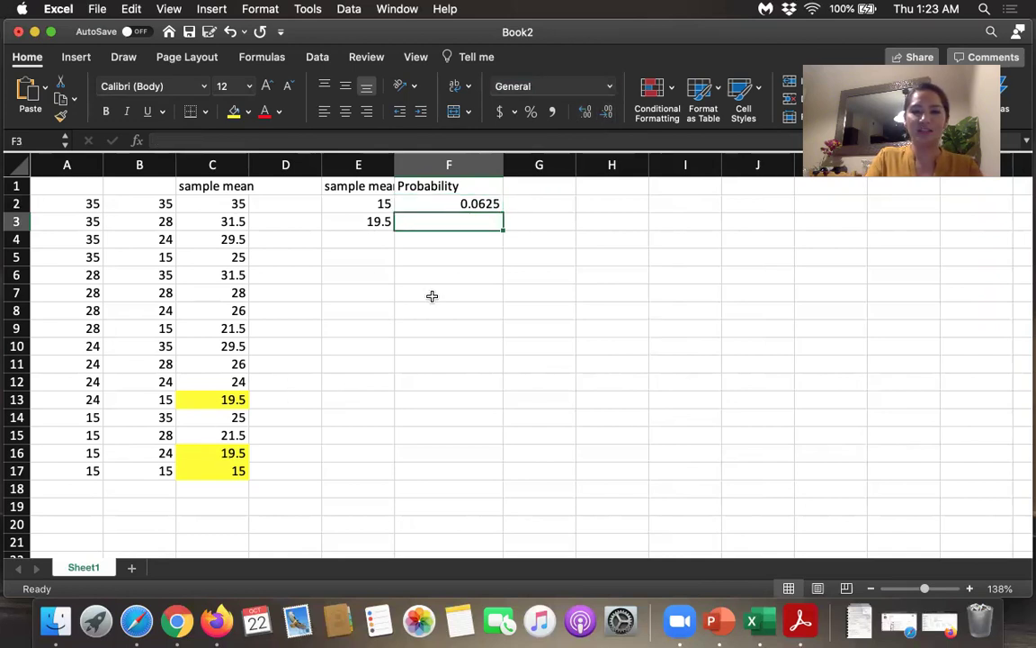
{"action": "type", "text": "2/16"}
{"action": "key", "text": "Return"}
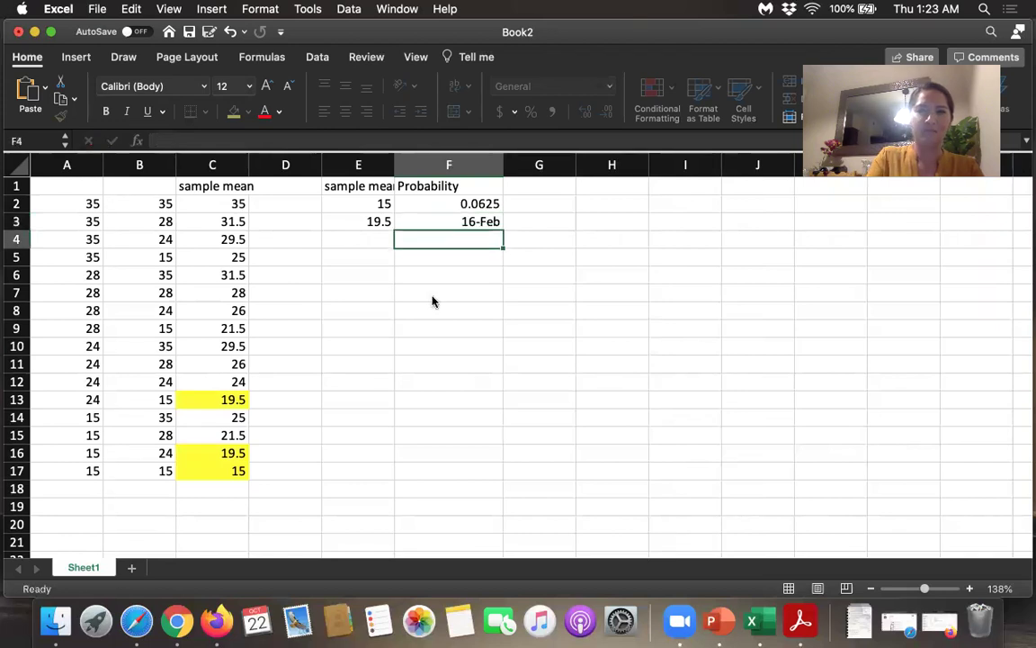
{"action": "key", "text": "Up"}
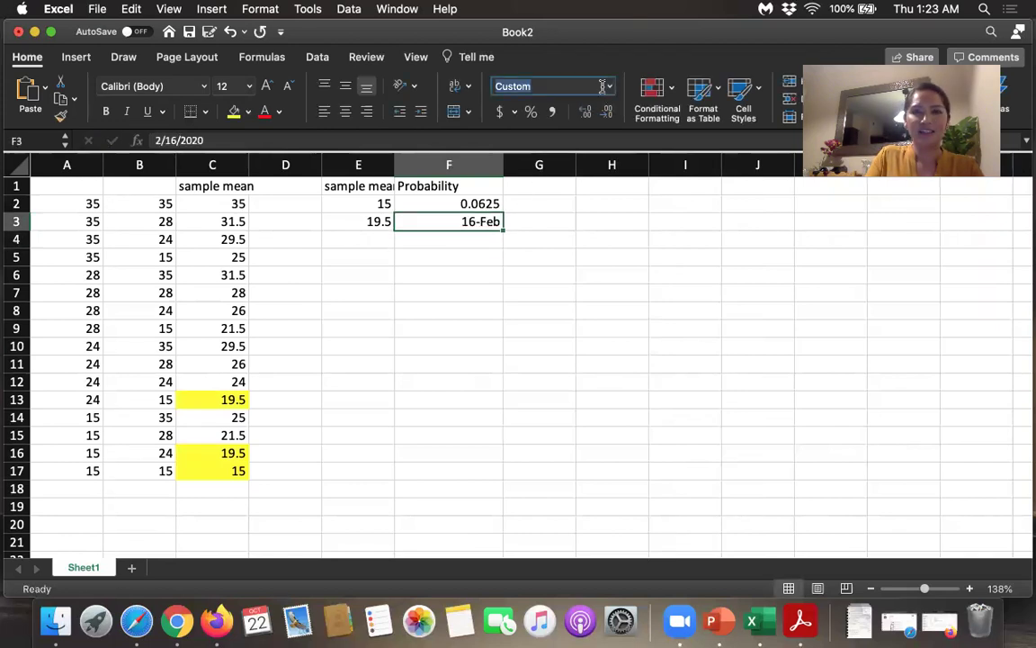
{"action": "left_click", "coordinate": [549, 85]}
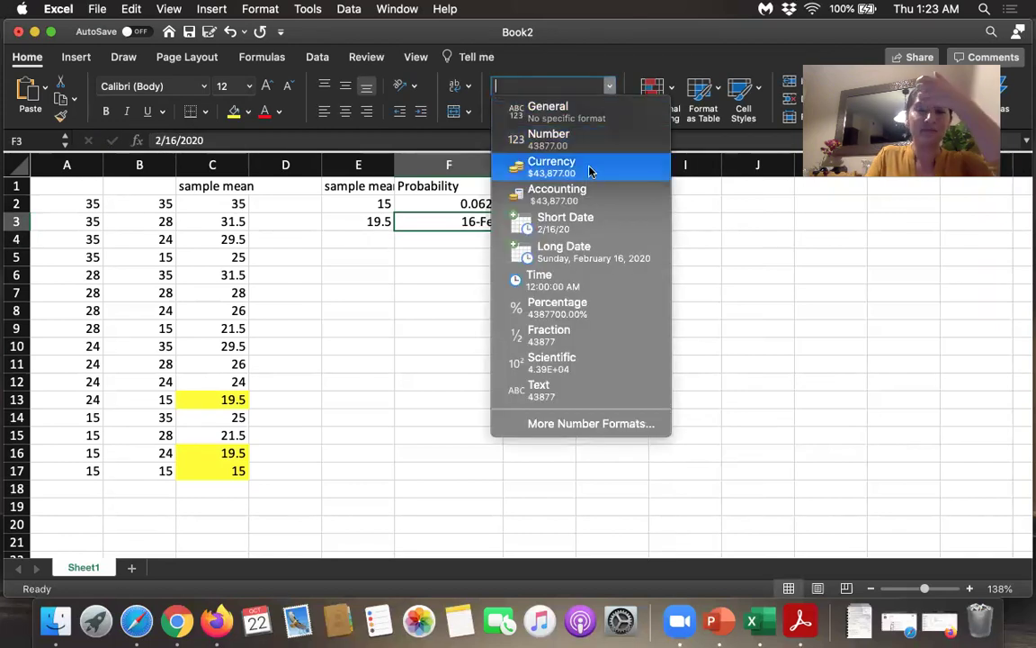
{"action": "left_click", "coordinate": [535, 192]}
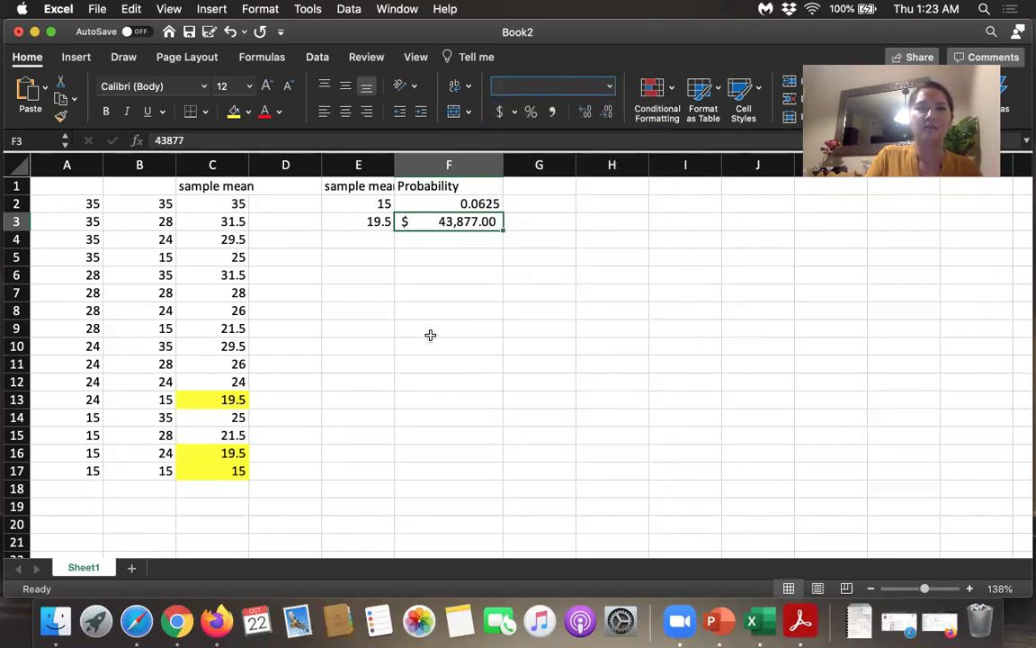
{"action": "left_click", "coordinate": [441, 280]}
{"action": "left_click", "coordinate": [440, 221]}
{"action": "key", "text": "Delete"}
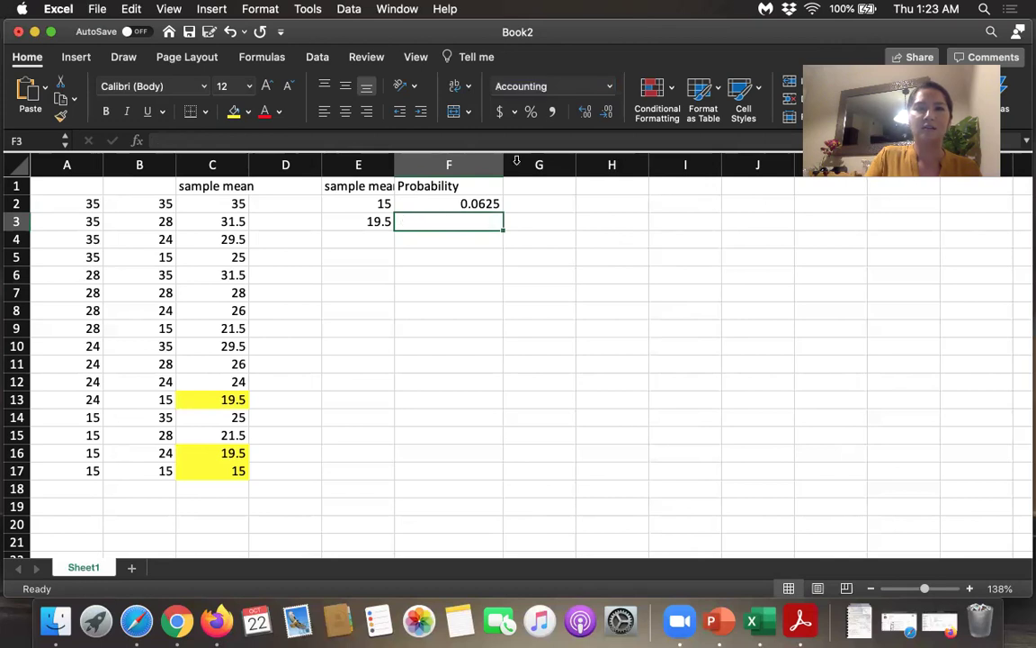
{"action": "left_click", "coordinate": [546, 88]}
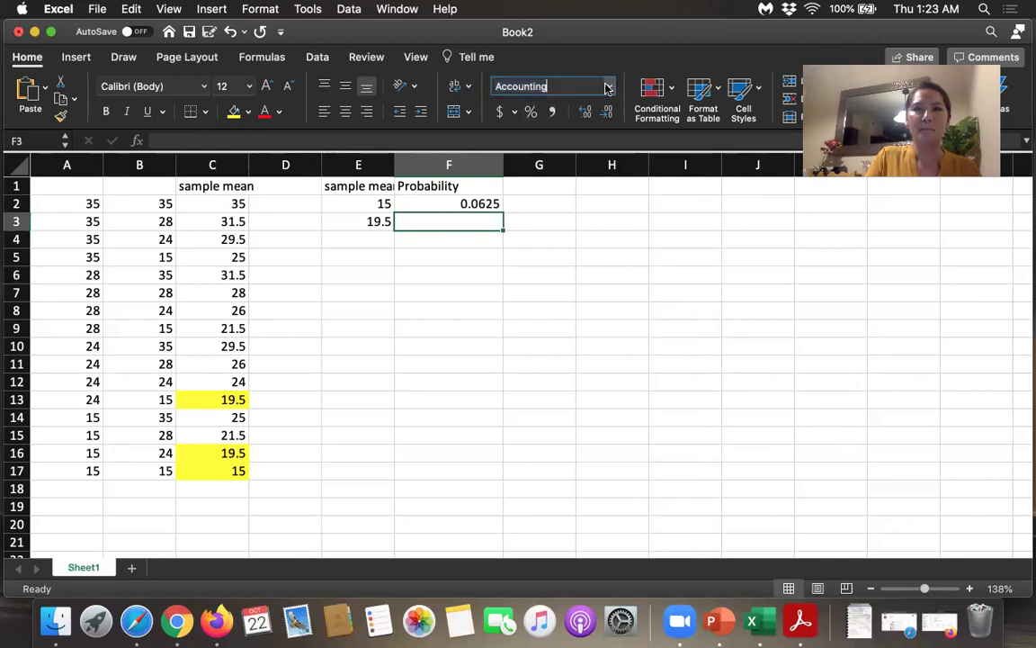
{"action": "left_click", "coordinate": [608, 86]}
Step: Apply Number format to F2:F16 and show F2 to four decimals
{"action": "left_click", "coordinate": [501, 193]}
{"action": "left_click_drag", "start_coordinate": [477, 205], "coordinate": [472, 454]}
{"action": "left_click", "coordinate": [548, 86]}
{"action": "left_click", "coordinate": [608, 88]}
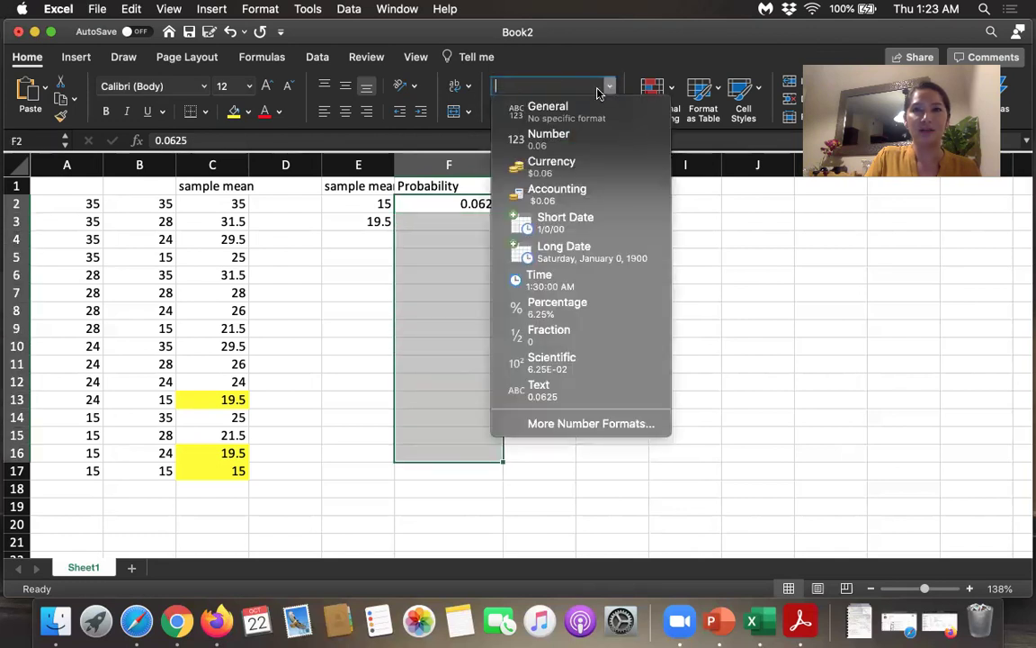
{"action": "left_click", "coordinate": [544, 135]}
{"action": "left_click", "coordinate": [482, 221]}
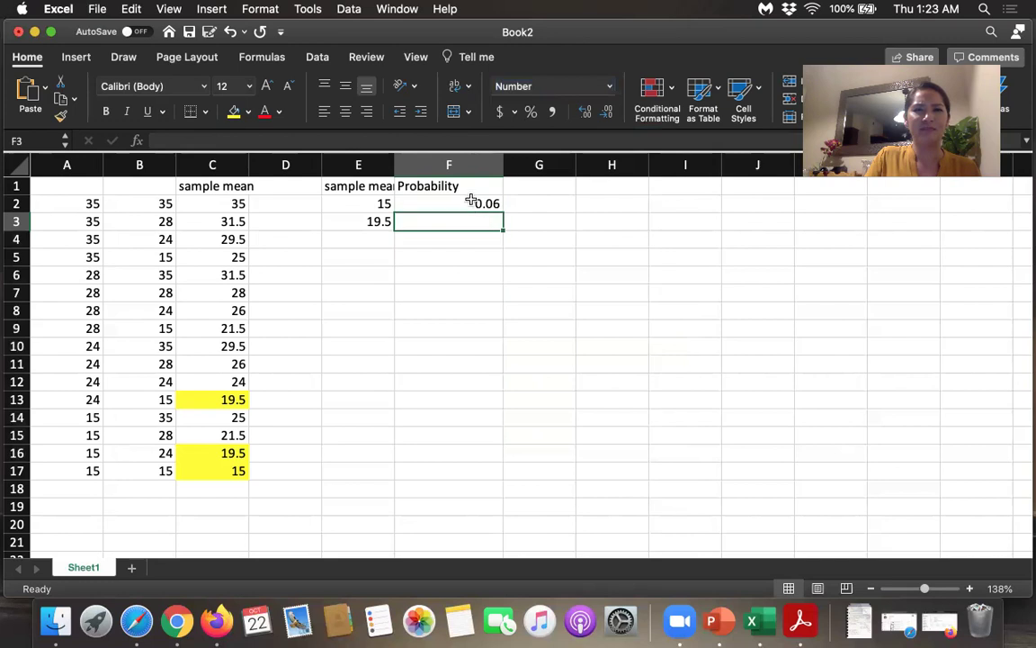
{"action": "left_click", "coordinate": [471, 204]}
{"action": "left_click", "coordinate": [608, 113]}
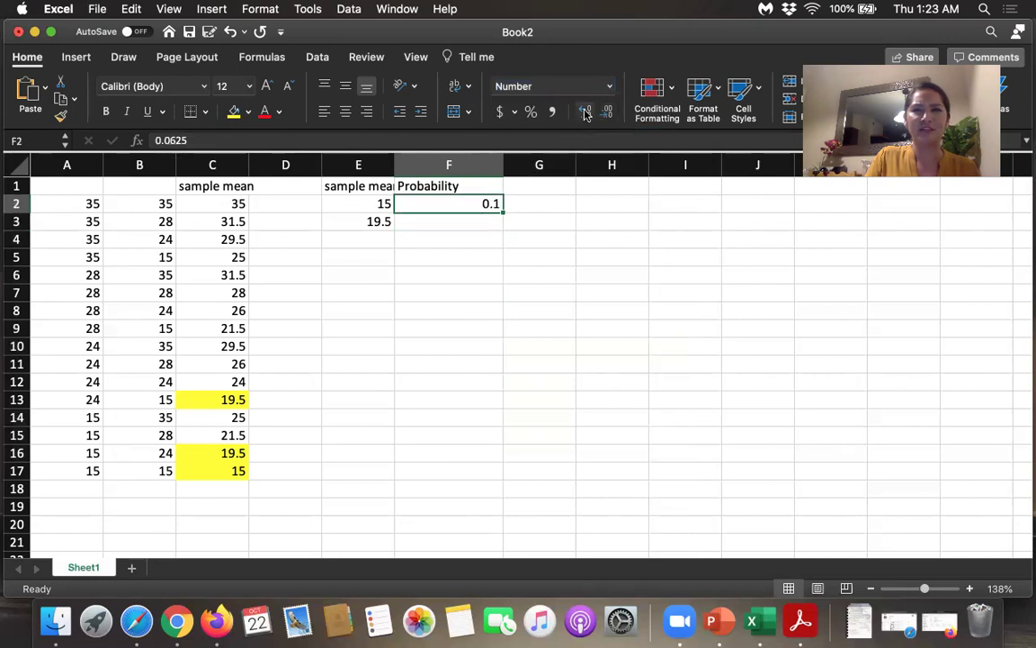
{"action": "left_click", "coordinate": [585, 112]}
{"action": "left_click", "coordinate": [585, 111]}
{"action": "left_click", "coordinate": [585, 111]}
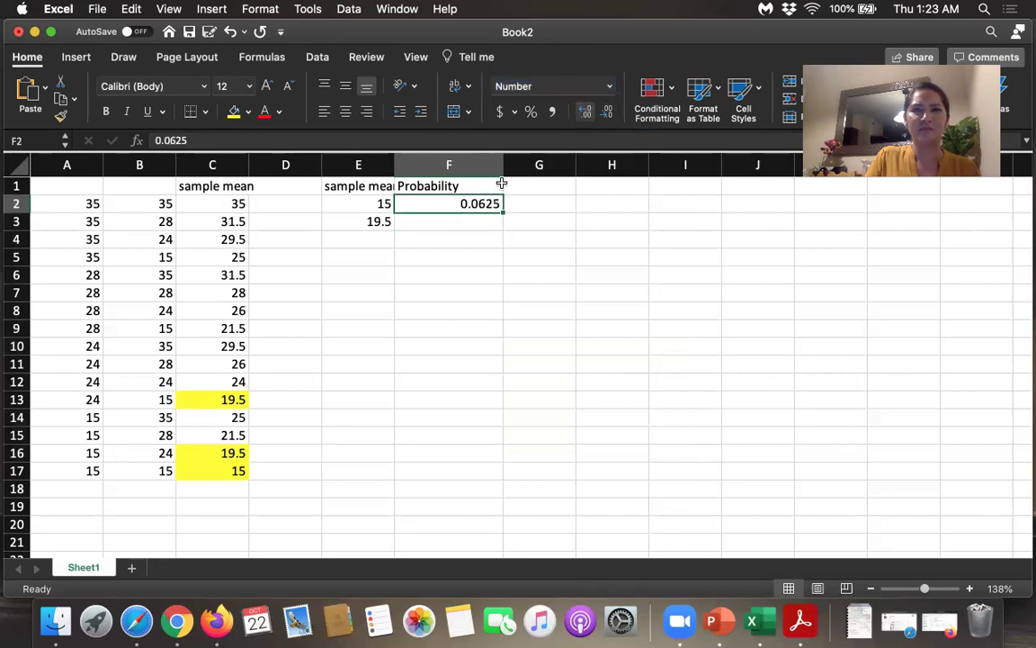
Step: Enter 2/16 in F3 as the probability for 19.5, shown as 0.1250
{"action": "left_click", "coordinate": [463, 230]}
{"action": "type", "text": "2/"}
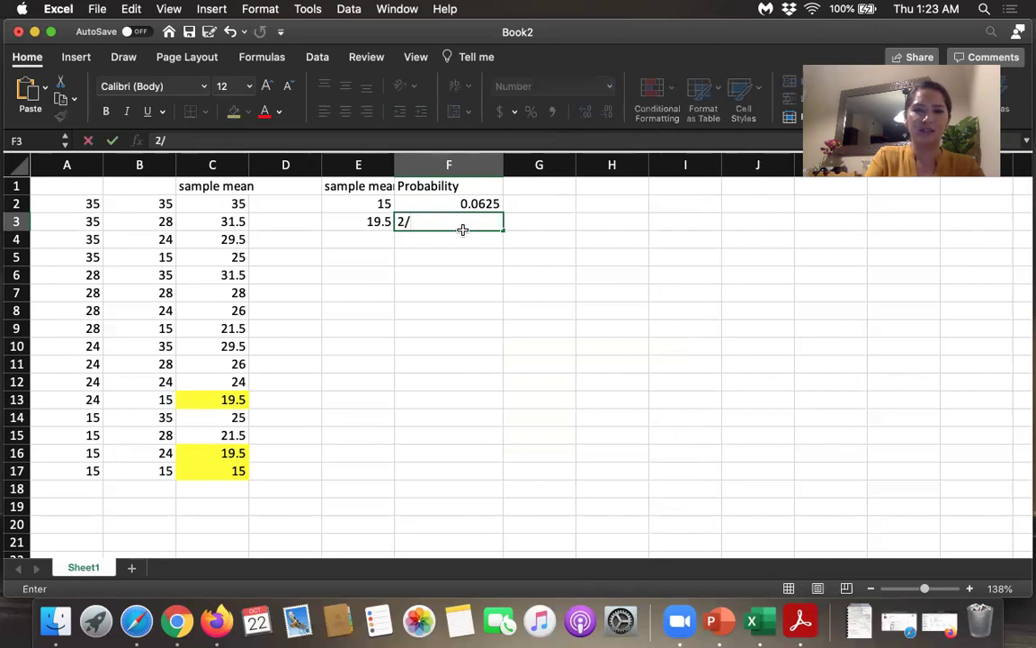
{"action": "type", "text": "16"}
{"action": "key", "text": "Return"}
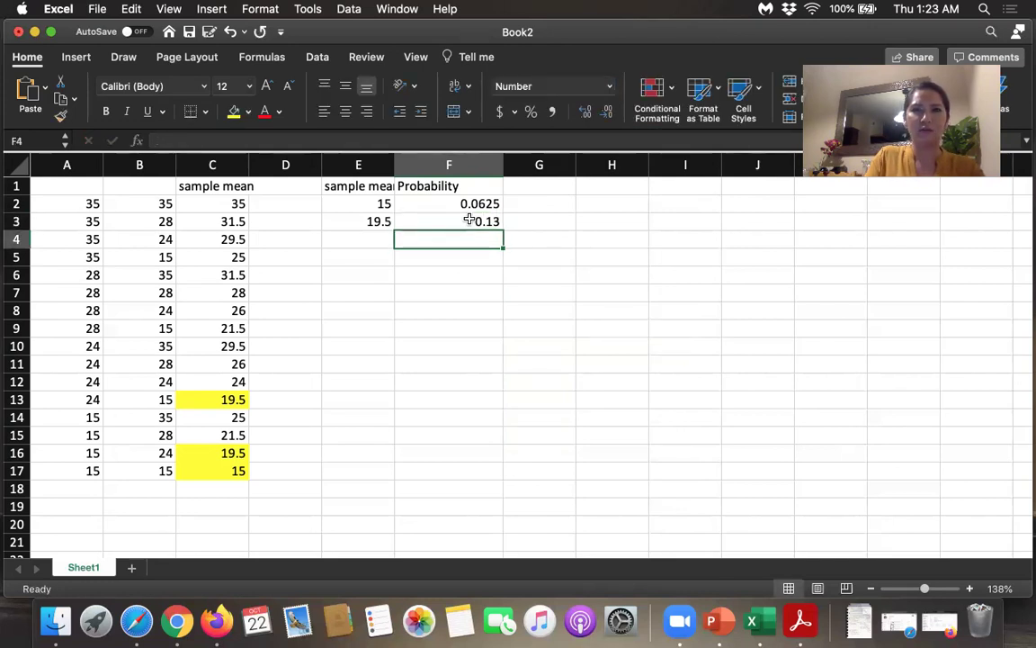
{"action": "left_click", "coordinate": [468, 221]}
{"action": "left_click", "coordinate": [607, 112]}
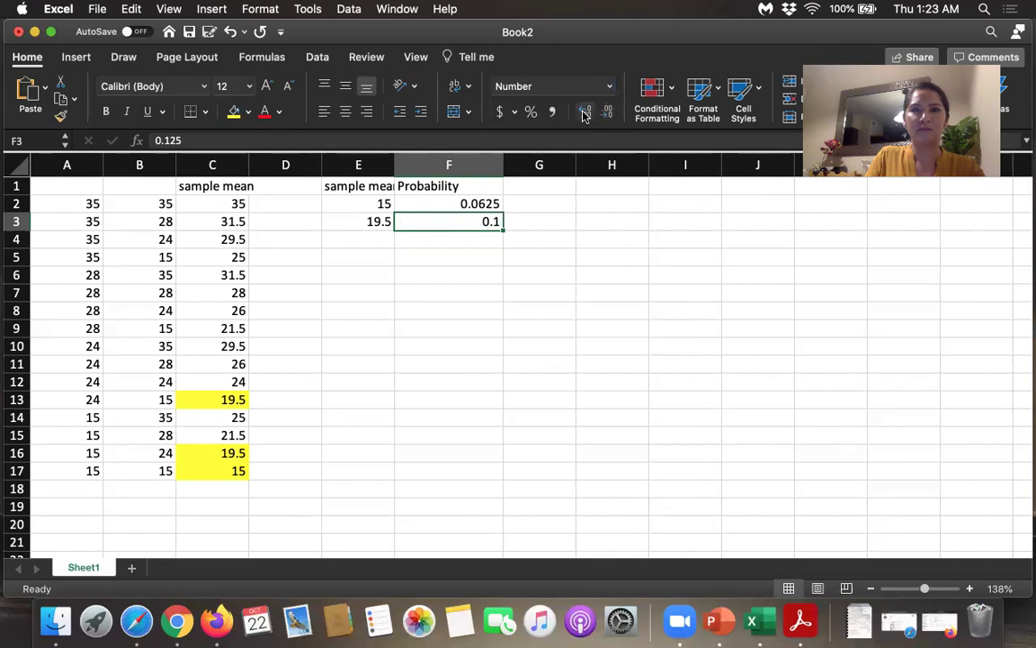
{"action": "left_click", "coordinate": [584, 112]}
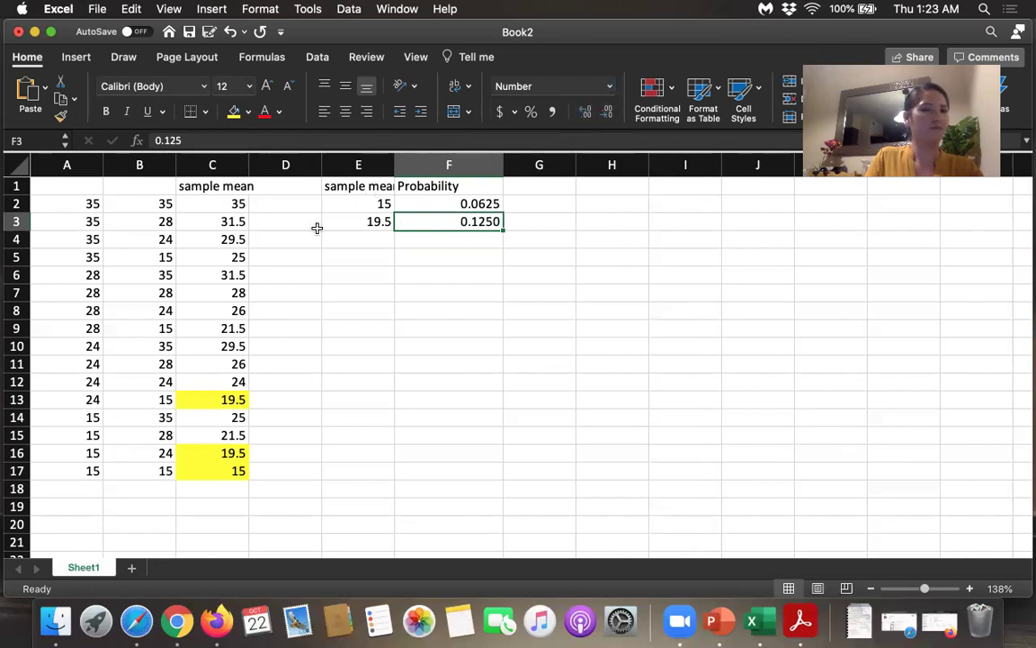
Step: Shade the 21.5 mean in C15 yellow and list 21.5 in E4
{"action": "left_click", "coordinate": [367, 234]}
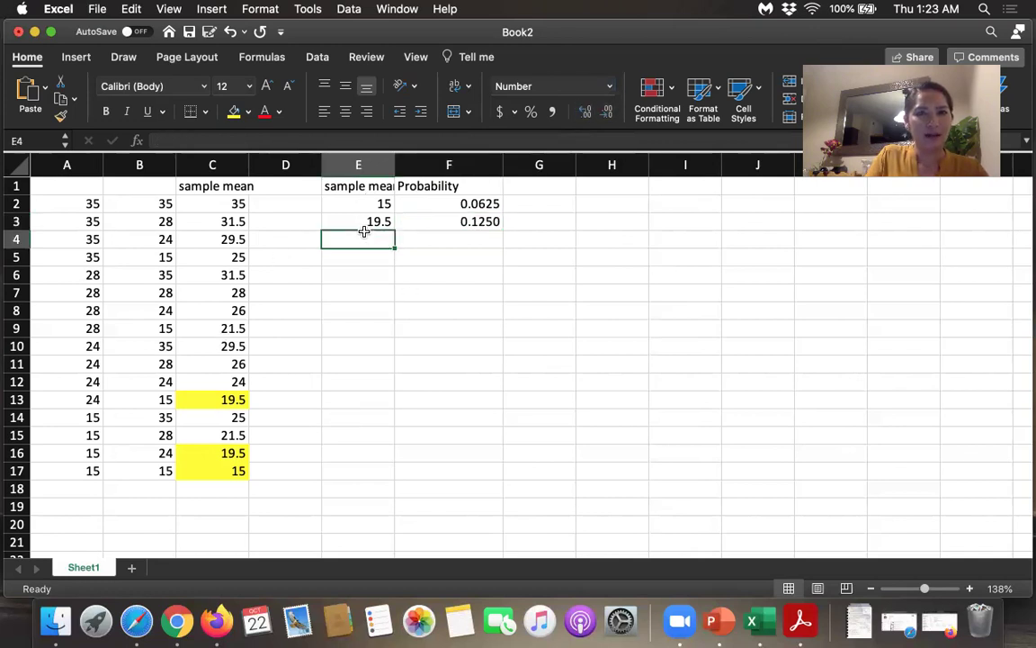
{"action": "left_click", "coordinate": [226, 436]}
{"action": "left_click", "coordinate": [233, 111]}
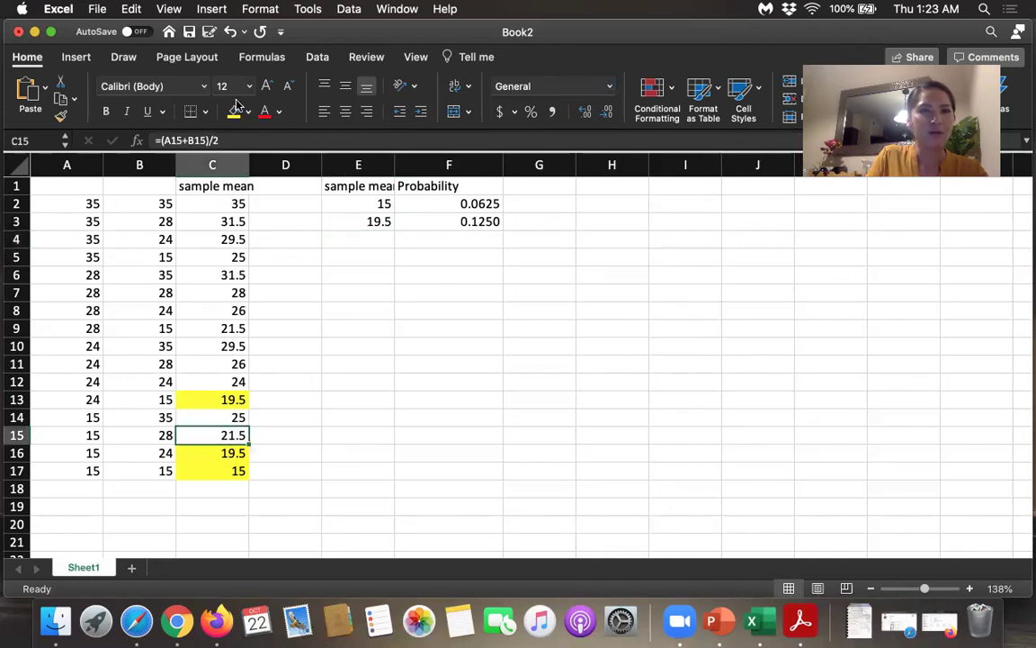
{"action": "left_click", "coordinate": [218, 327]}
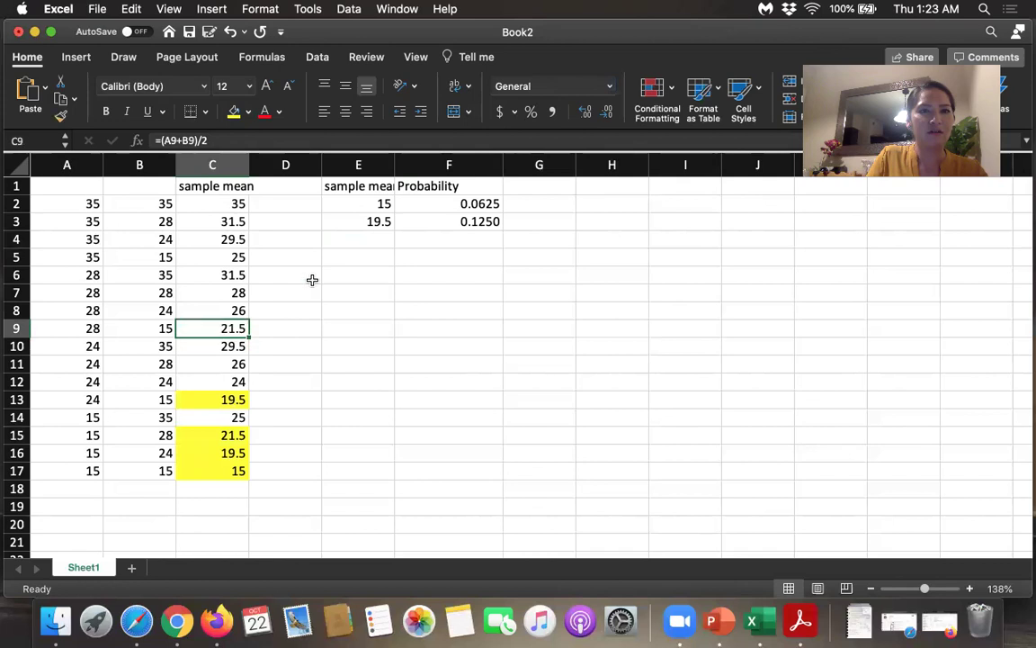
{"action": "left_click", "coordinate": [378, 236]}
{"action": "type", "text": "21.5"}
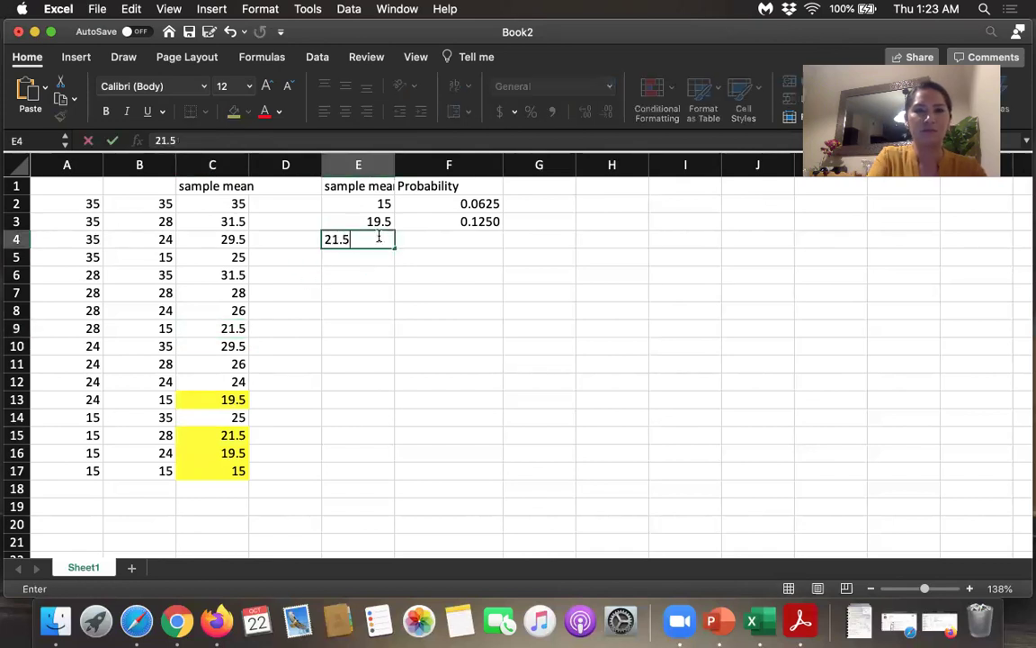
{"action": "key", "text": "Return"}
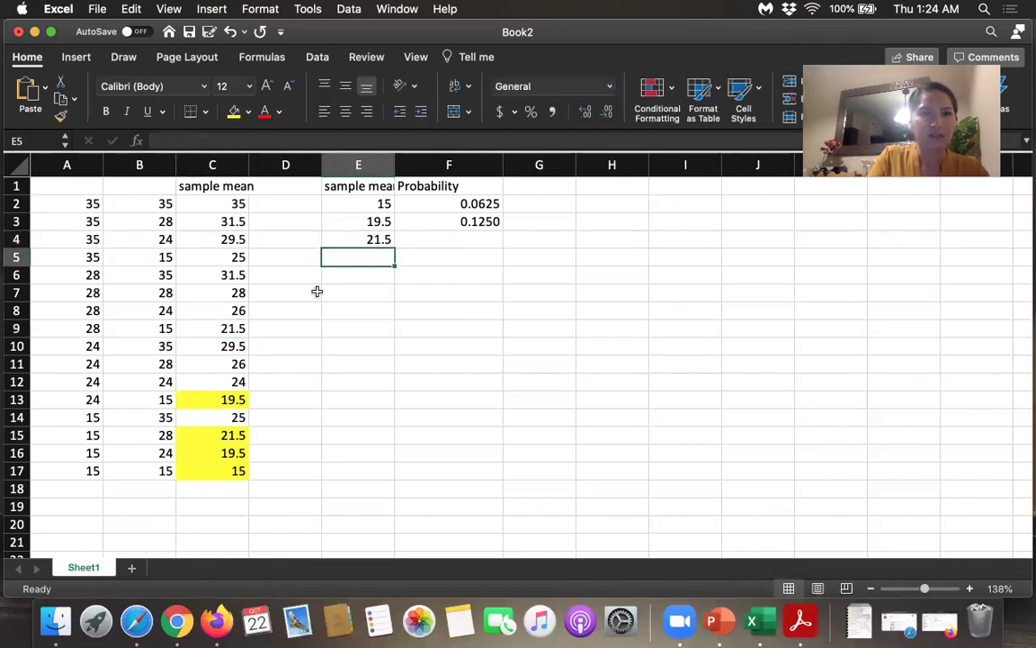
Step: Shade C9 yellow, give 21.5 probability 2/16 in F4, and shade the 24 mean in C12
{"action": "left_click", "coordinate": [227, 330]}
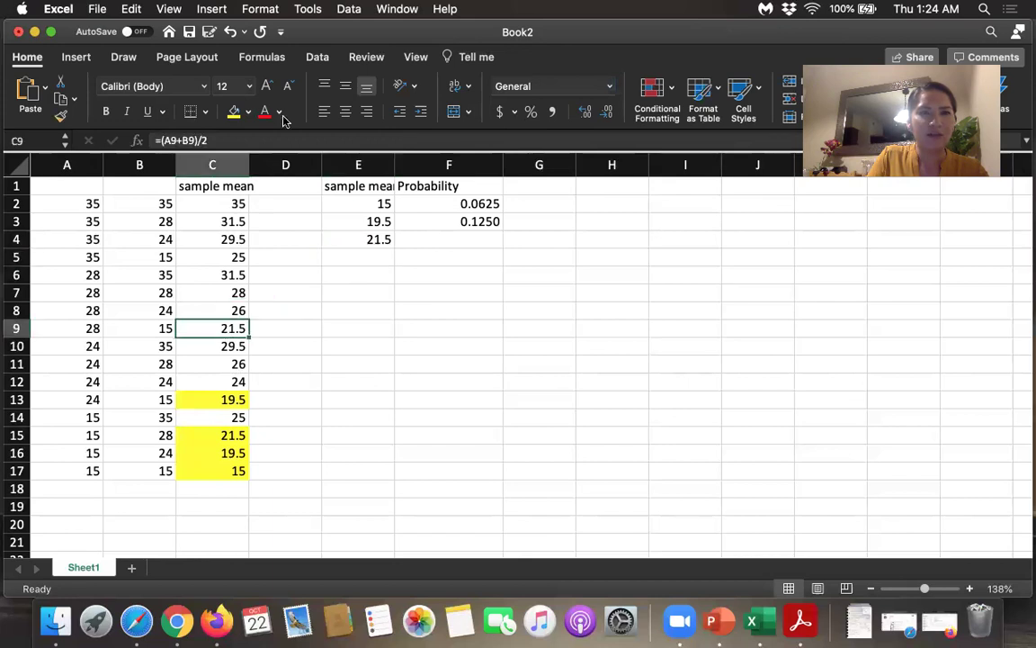
{"action": "left_click", "coordinate": [233, 112]}
{"action": "left_click", "coordinate": [465, 239]}
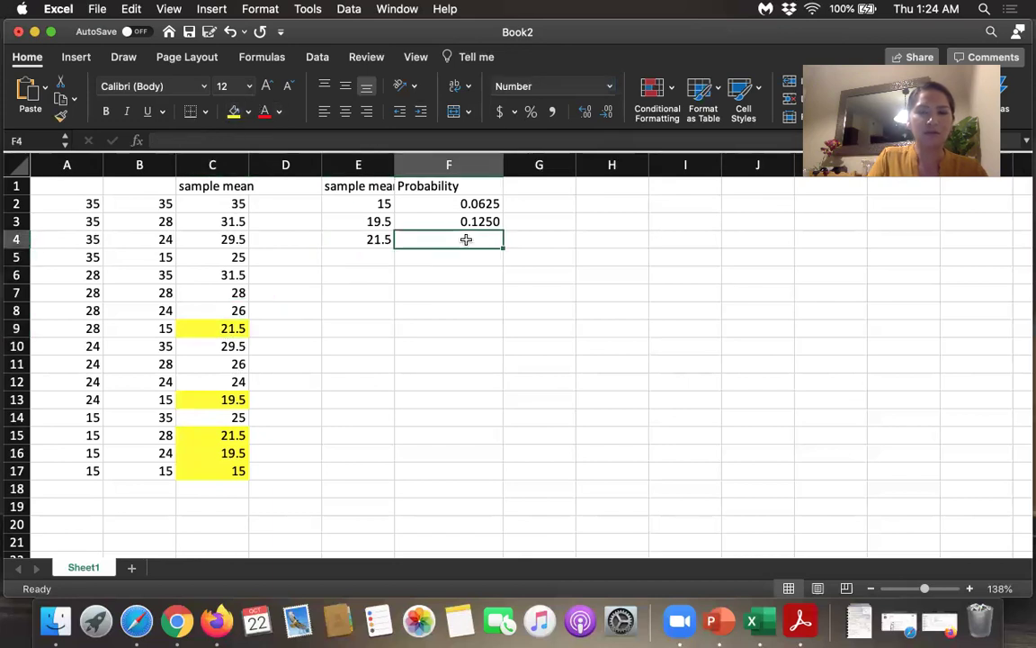
{"action": "type", "text": "2/16"}
{"action": "key", "text": "Return"}
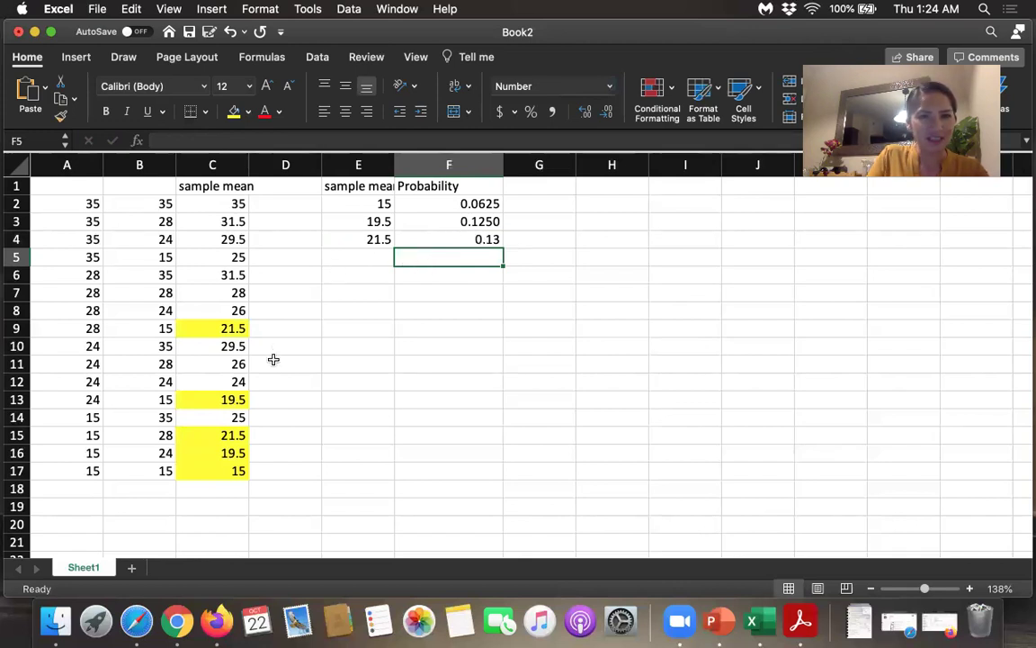
{"action": "left_click", "coordinate": [234, 381]}
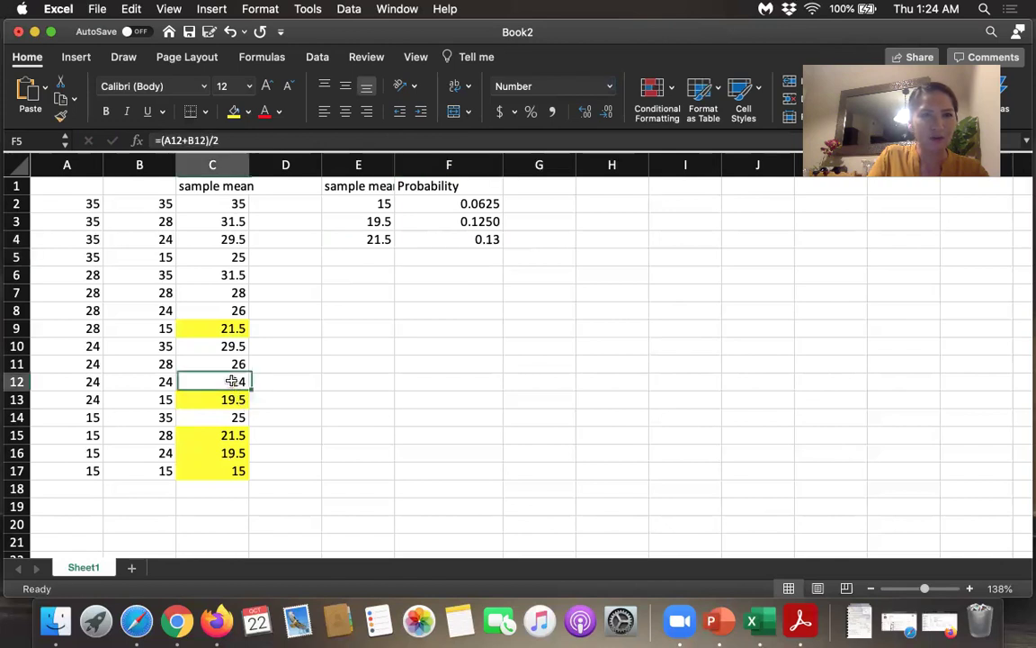
{"action": "left_click", "coordinate": [234, 111]}
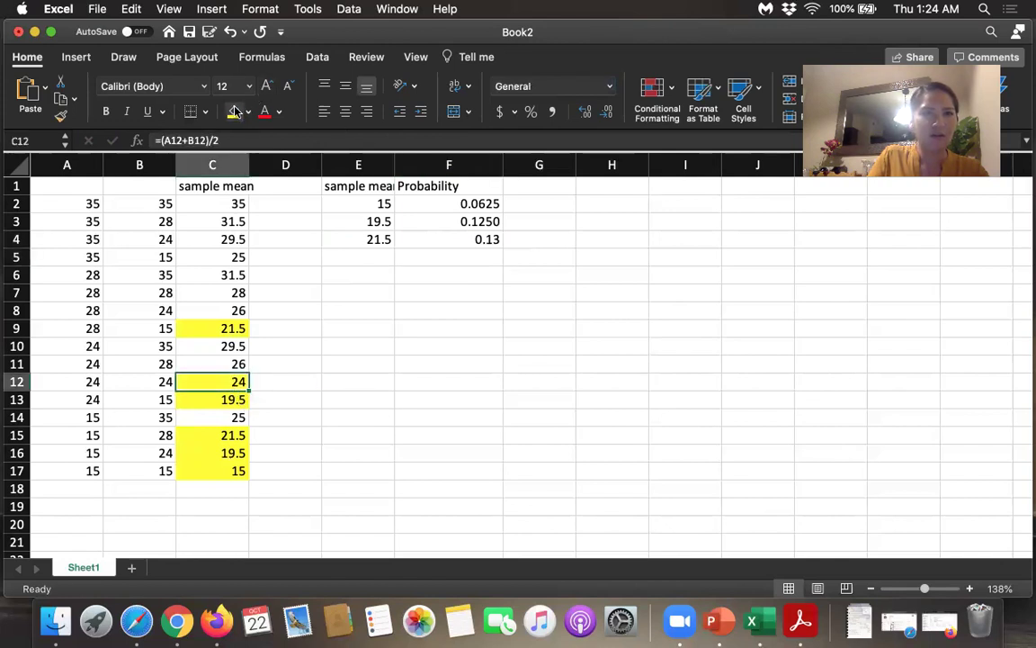
Step: Add sample mean 24 in E5 with probability 1/16
{"action": "left_click", "coordinate": [384, 259]}
{"action": "type", "text": "24"}
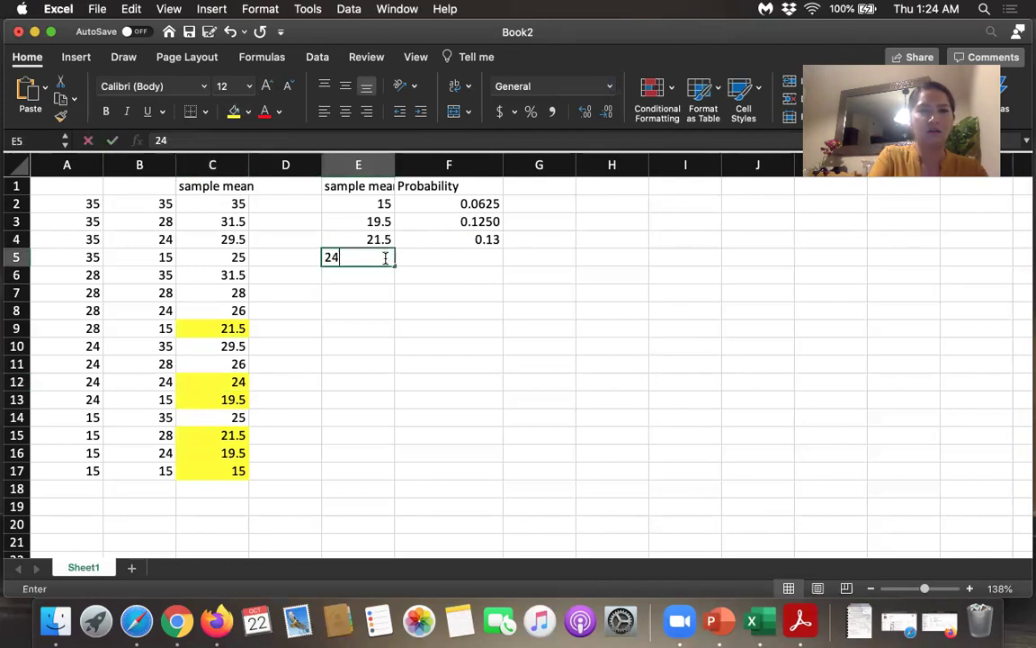
{"action": "key", "text": "Tab"}
{"action": "type", "text": "1/16"}
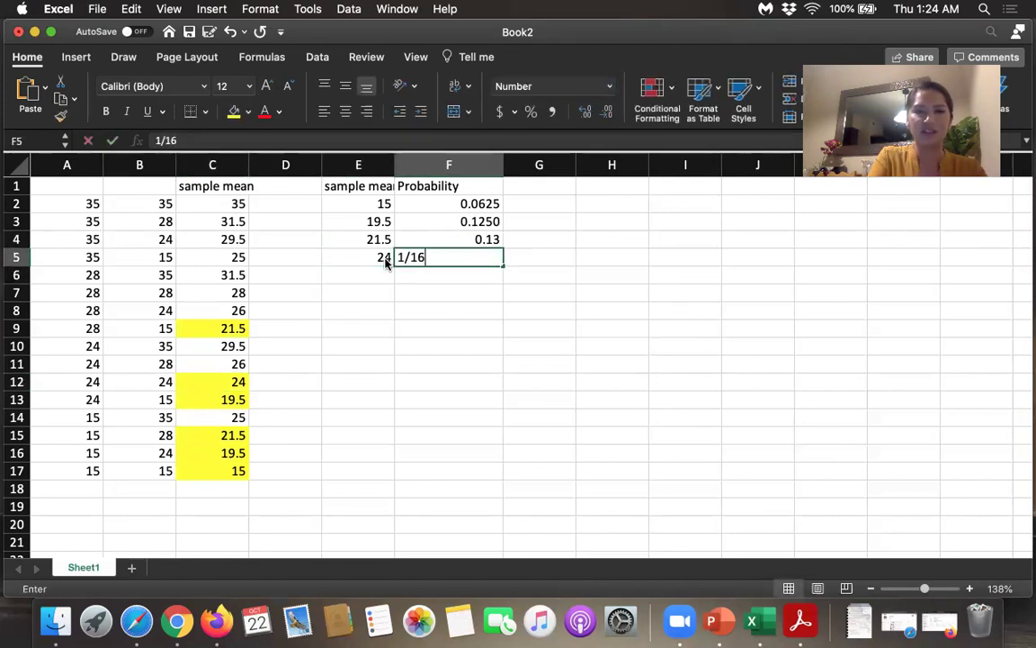
{"action": "key", "text": "Return"}
Step: Add sample mean 25 in E6 with probability 2/16, after checking its matches in C5 and C14
{"action": "left_click", "coordinate": [370, 275]}
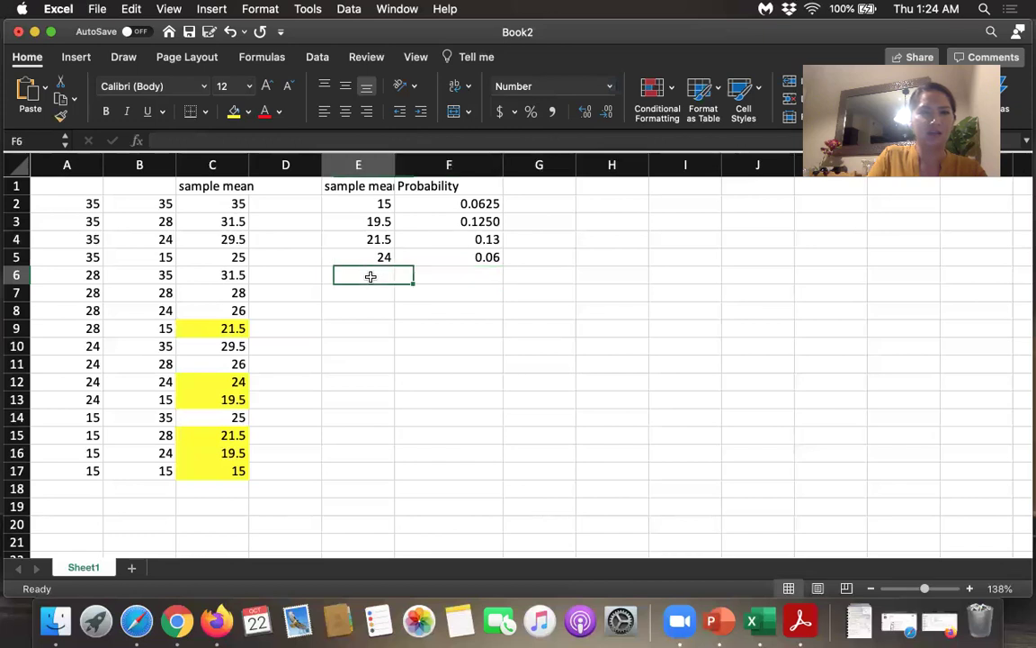
{"action": "left_click", "coordinate": [234, 418]}
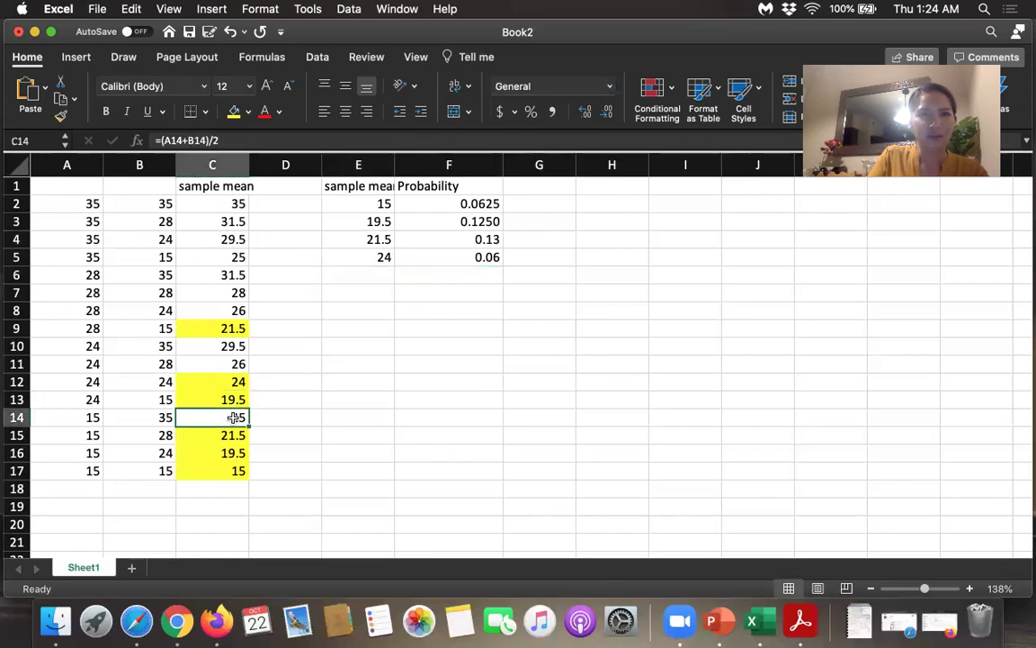
{"action": "left_click", "coordinate": [366, 275]}
{"action": "type", "text": "25"}
{"action": "key", "text": "Return"}
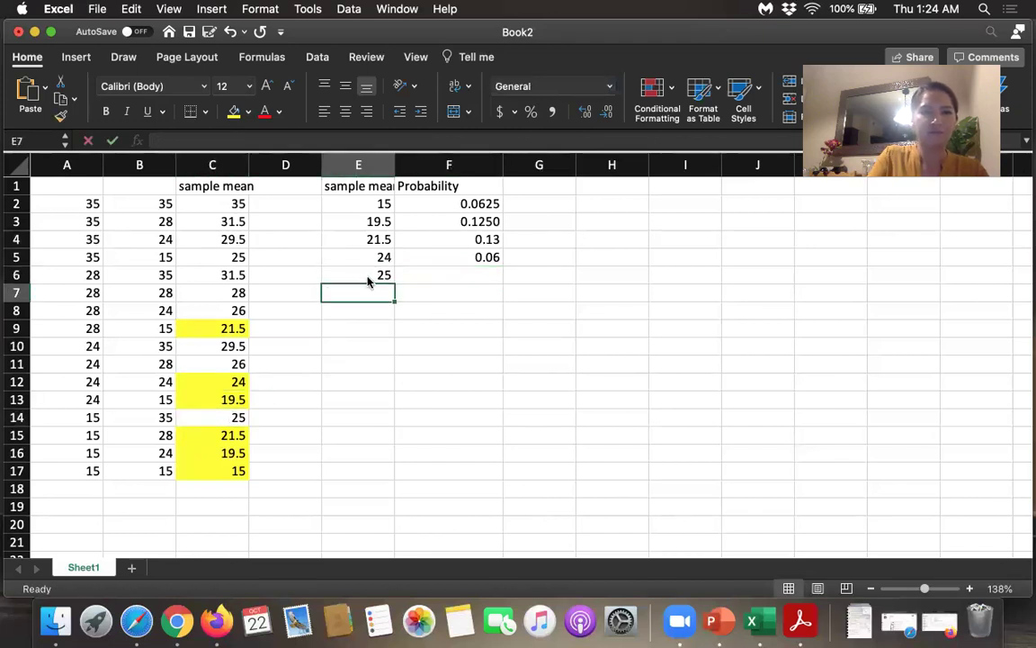
{"action": "left_click", "coordinate": [240, 258]}
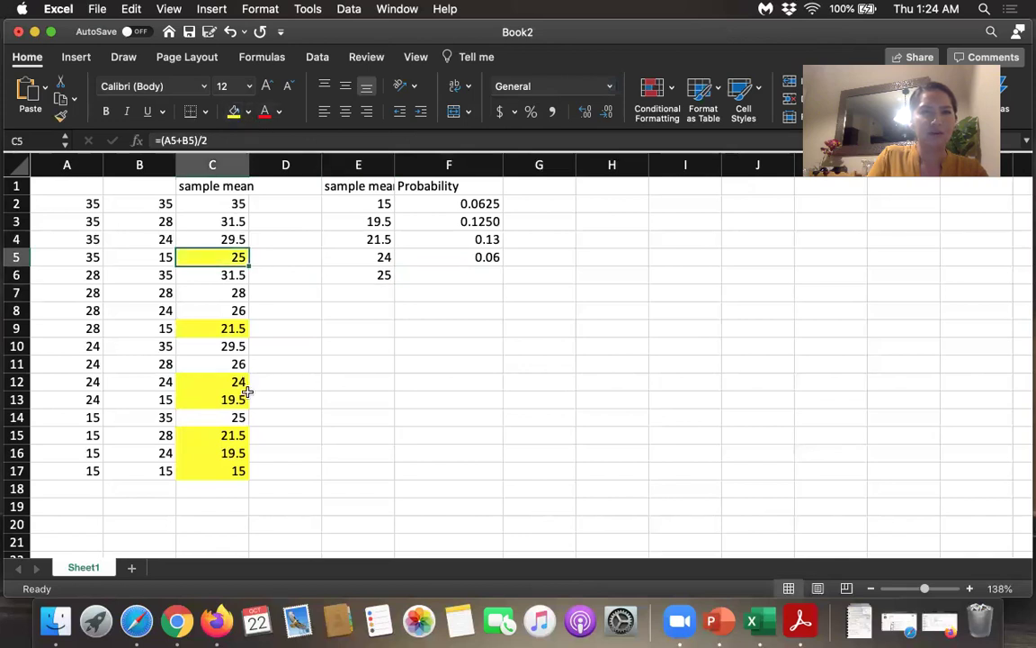
{"action": "left_click", "coordinate": [230, 416]}
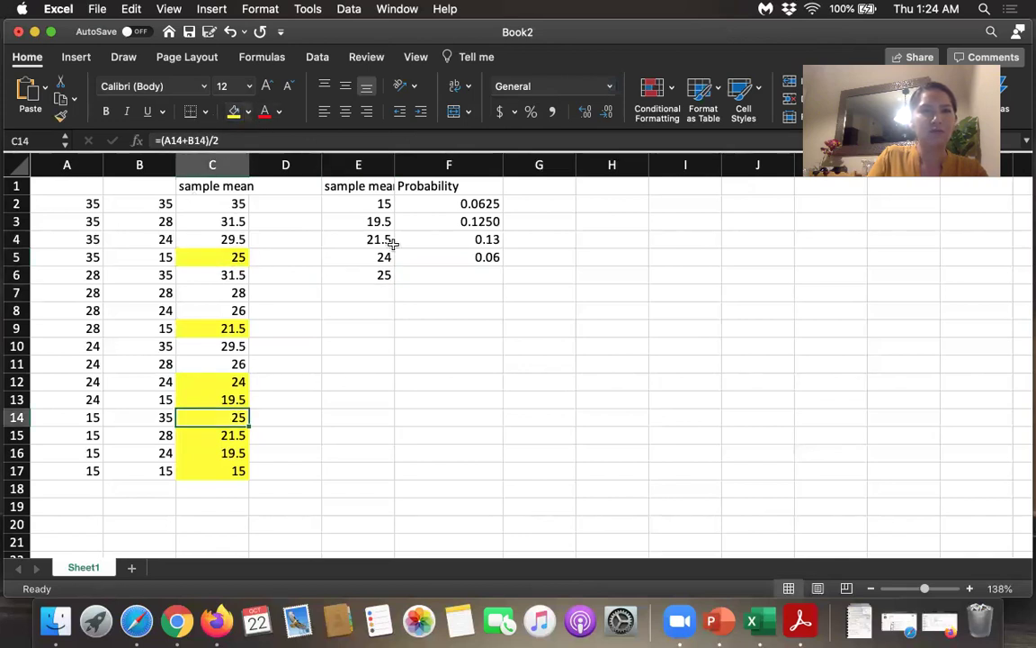
{"action": "left_click", "coordinate": [459, 274]}
{"action": "type", "text": "2/16"}
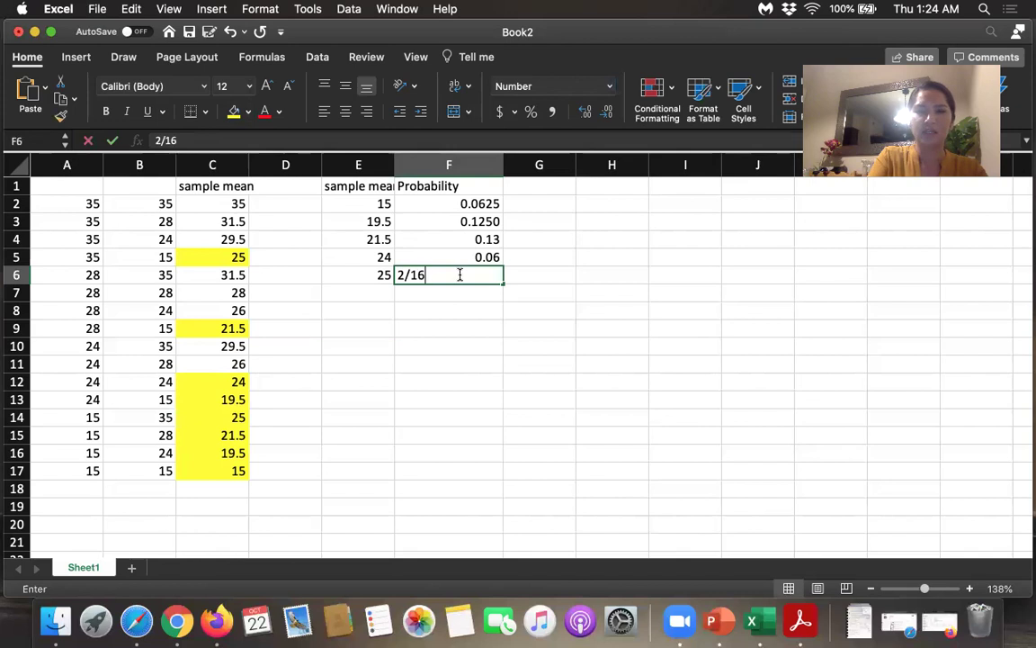
{"action": "key", "text": "Return"}
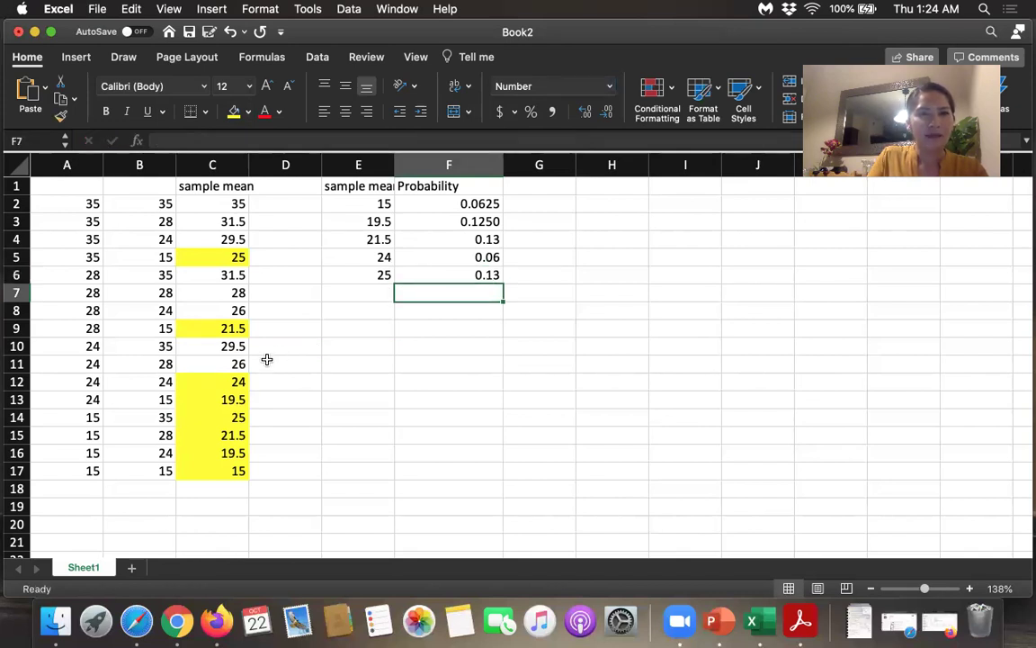
Step: Shade the two 26 means in rows 11 and 8 yellow and add mean 26 with =2/16
{"action": "left_click", "coordinate": [227, 363]}
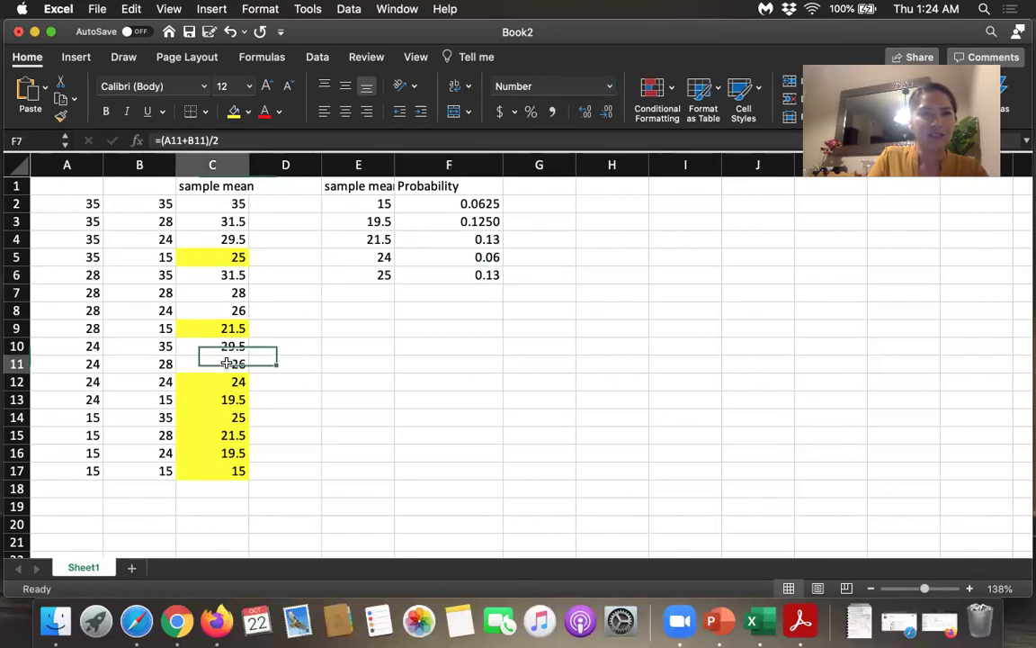
{"action": "left_click", "coordinate": [232, 113]}
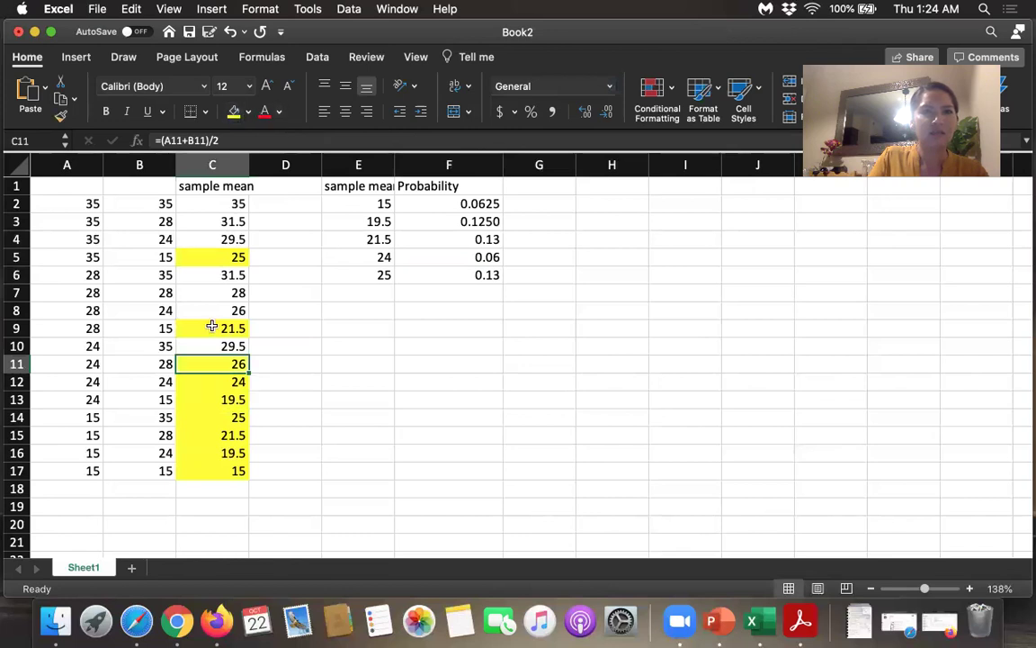
{"action": "left_click", "coordinate": [215, 310]}
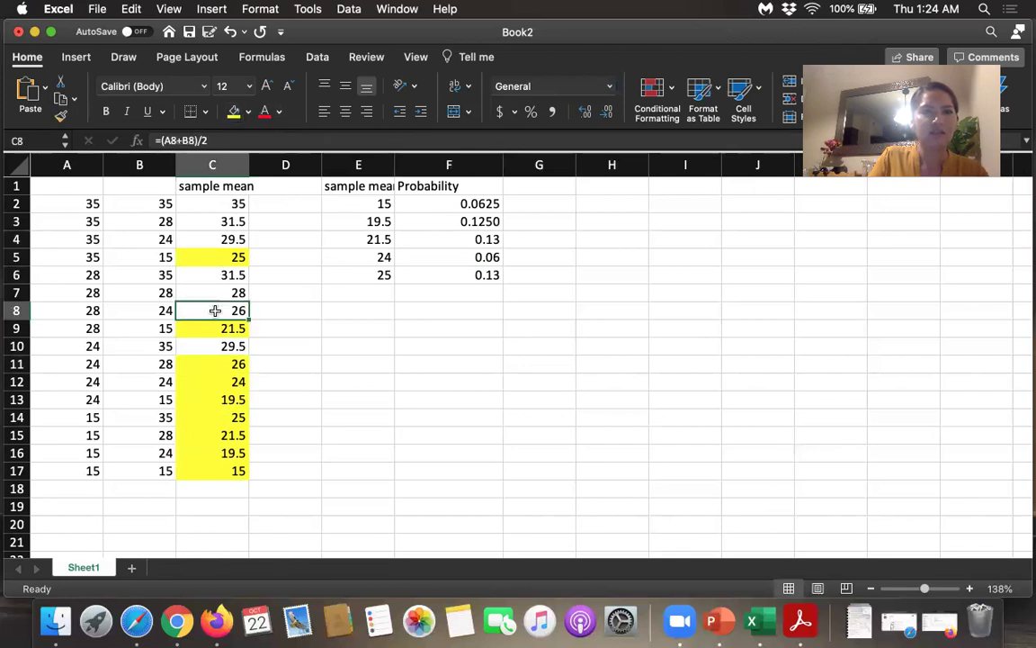
{"action": "left_click", "coordinate": [233, 111]}
{"action": "left_click", "coordinate": [365, 293]}
{"action": "type", "text": "26"}
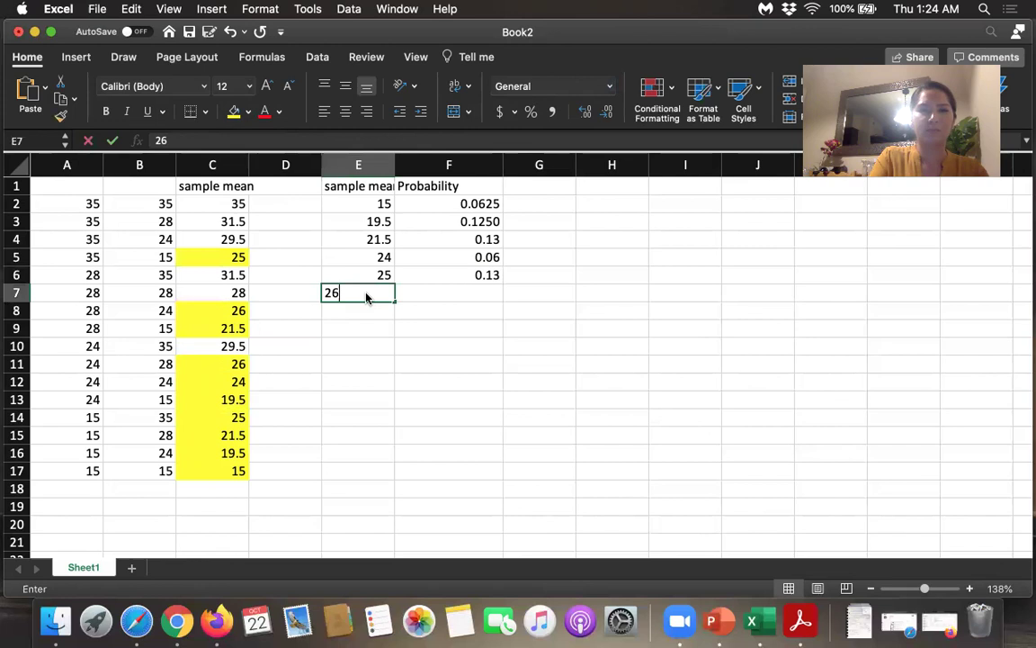
{"action": "key", "text": "Tab"}
{"action": "type", "text": "=2/16"}
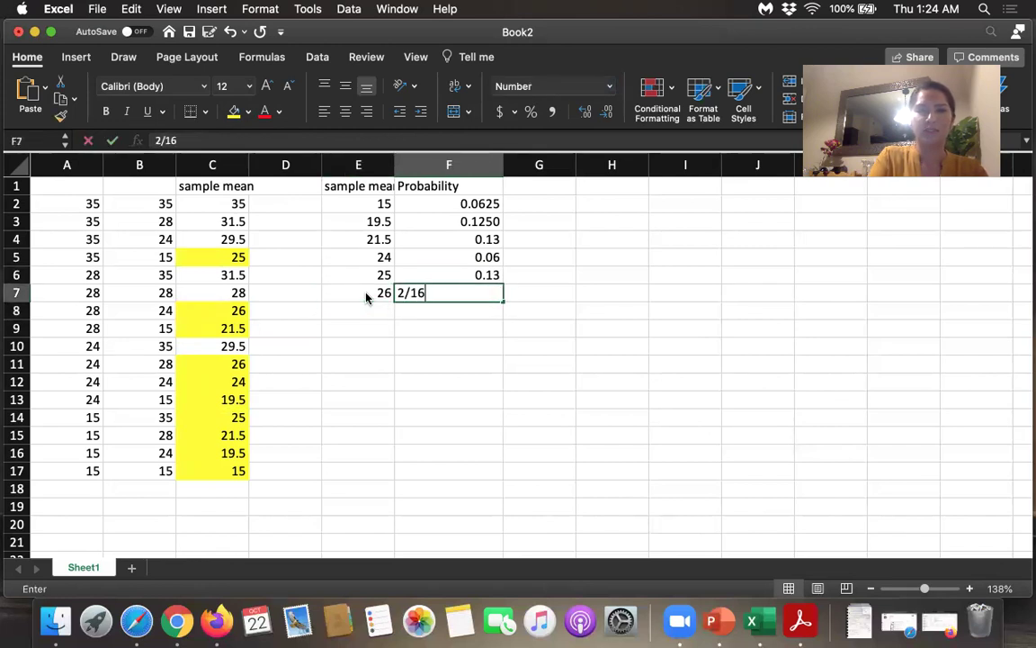
{"action": "key", "text": "Return"}
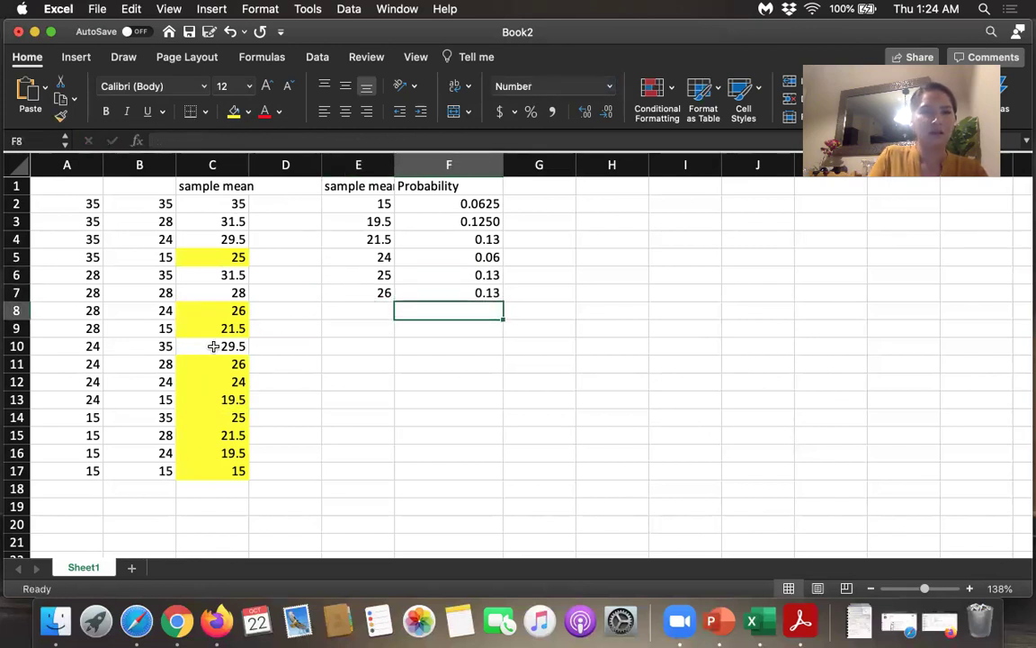
Step: Shade the row 10 mean yellow and add sample mean 28 with probability 1/16
{"action": "left_click", "coordinate": [213, 346]}
{"action": "left_click", "coordinate": [233, 111]}
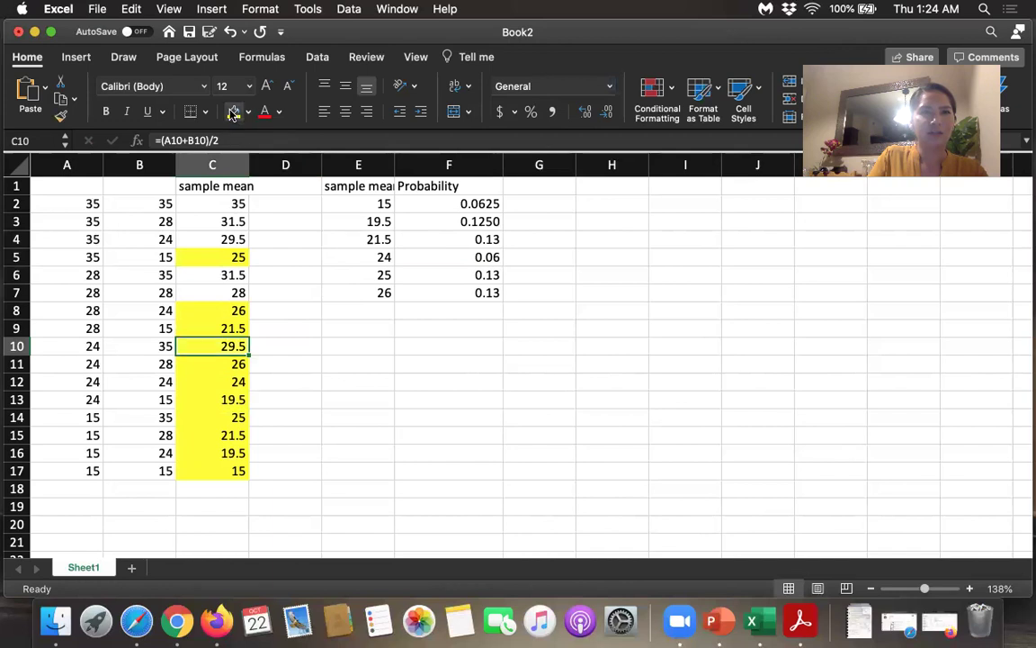
{"action": "left_click", "coordinate": [373, 307]}
{"action": "type", "text": "28"}
{"action": "key", "text": "Return"}
{"action": "key", "text": "Up"}
{"action": "key", "text": "Right"}
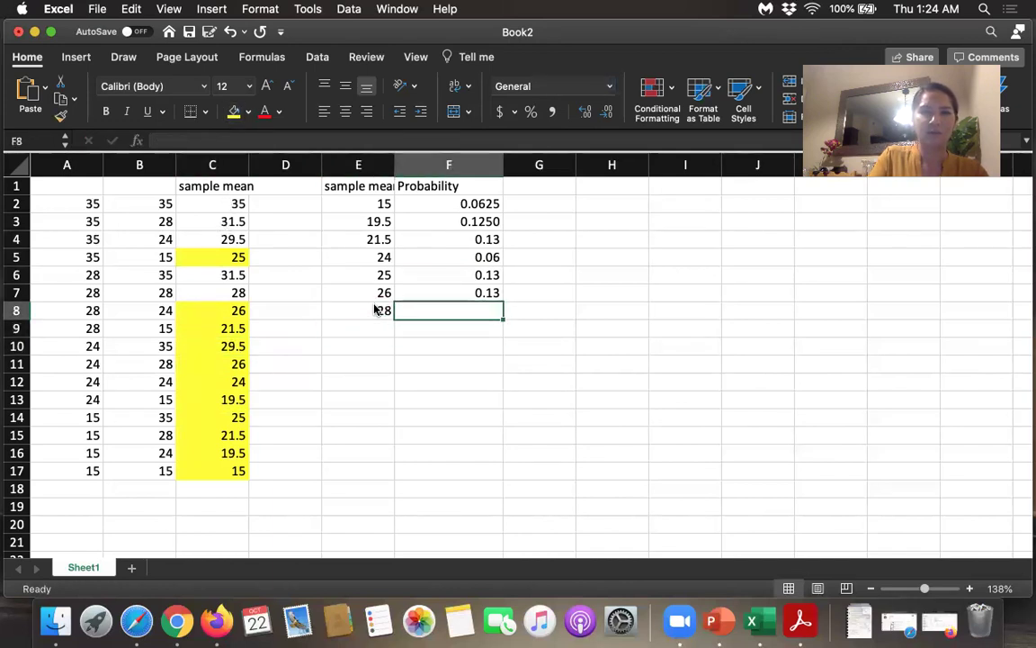
{"action": "type", "text": "1/16"}
{"action": "key", "text": "Return"}
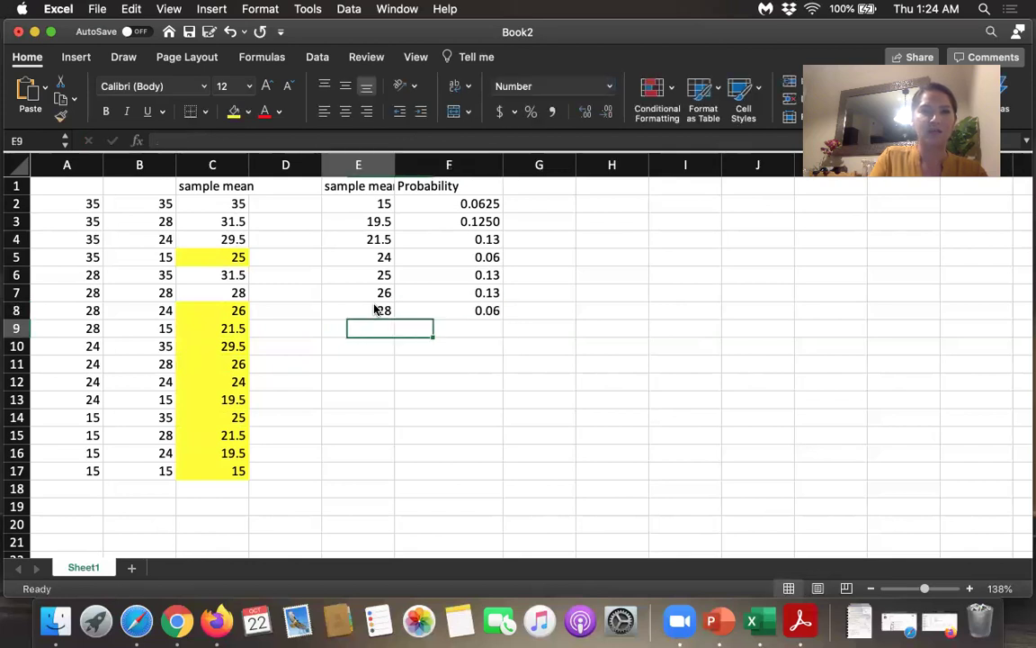
Step: Shade the row 7 and row 4 means yellow and add mean 29.5 with probability 2/16
{"action": "left_click", "coordinate": [215, 289]}
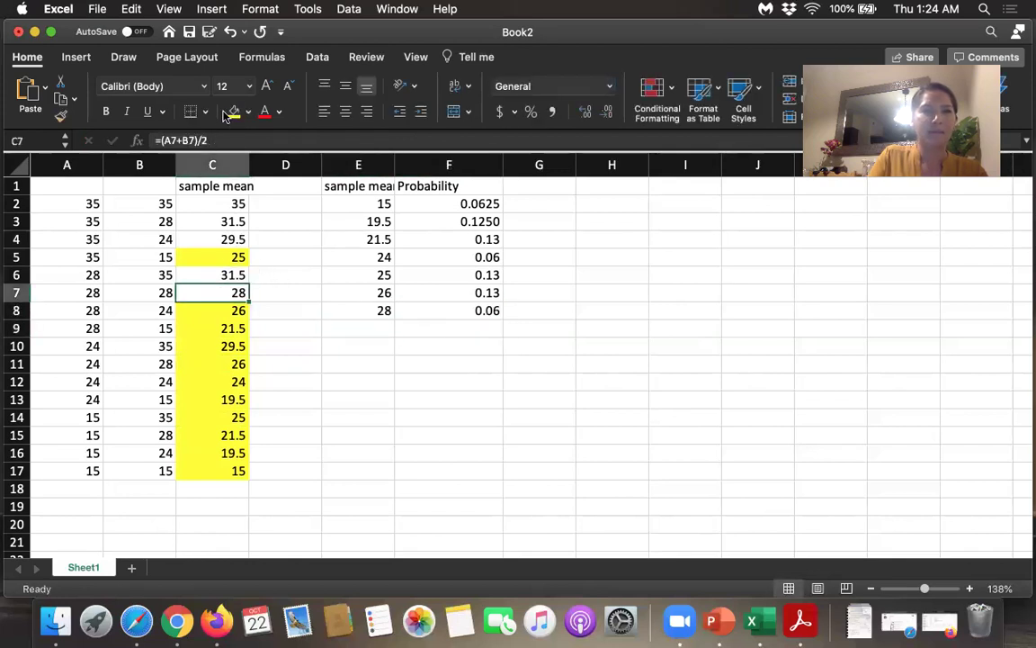
{"action": "left_click", "coordinate": [225, 346]}
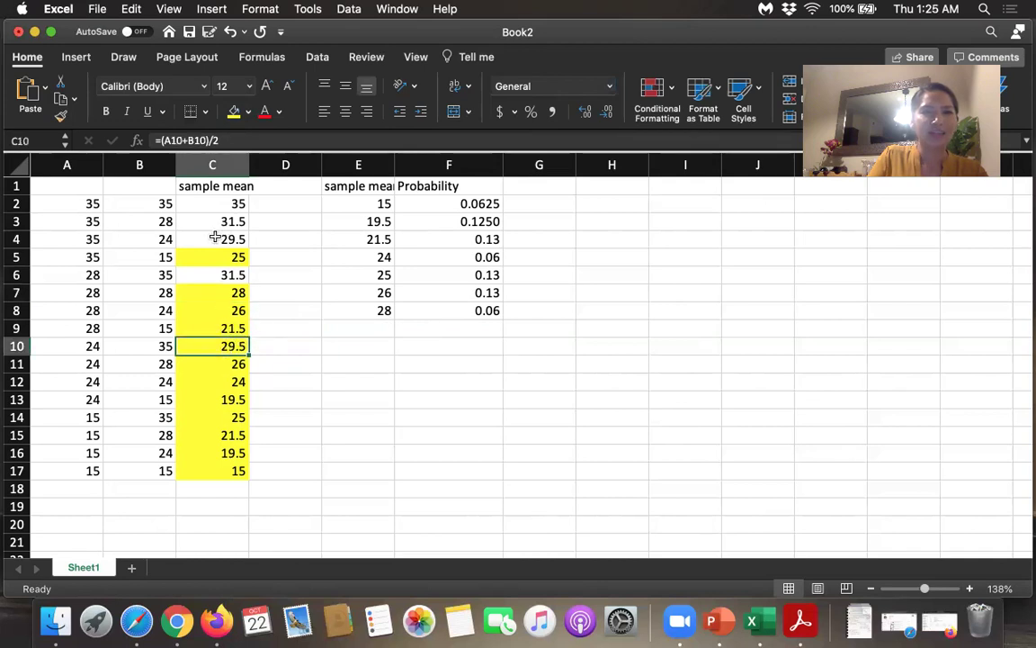
{"action": "left_click", "coordinate": [215, 237]}
{"action": "left_click", "coordinate": [232, 111]}
{"action": "left_click", "coordinate": [358, 314]}
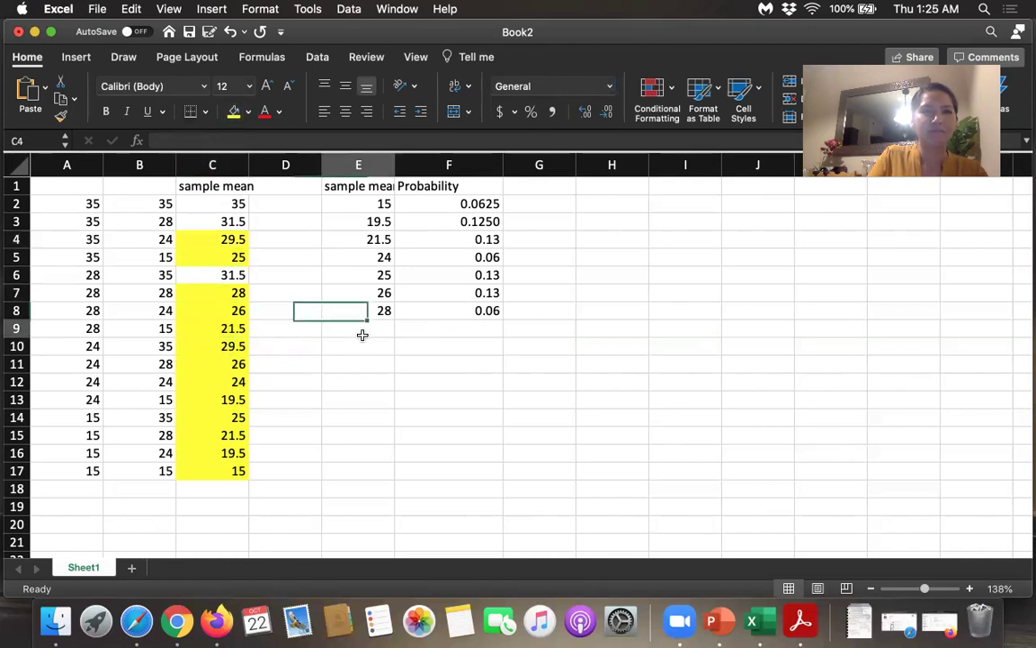
{"action": "left_click", "coordinate": [361, 335]}
{"action": "type", "text": "29.5"}
{"action": "key", "text": "Tab"}
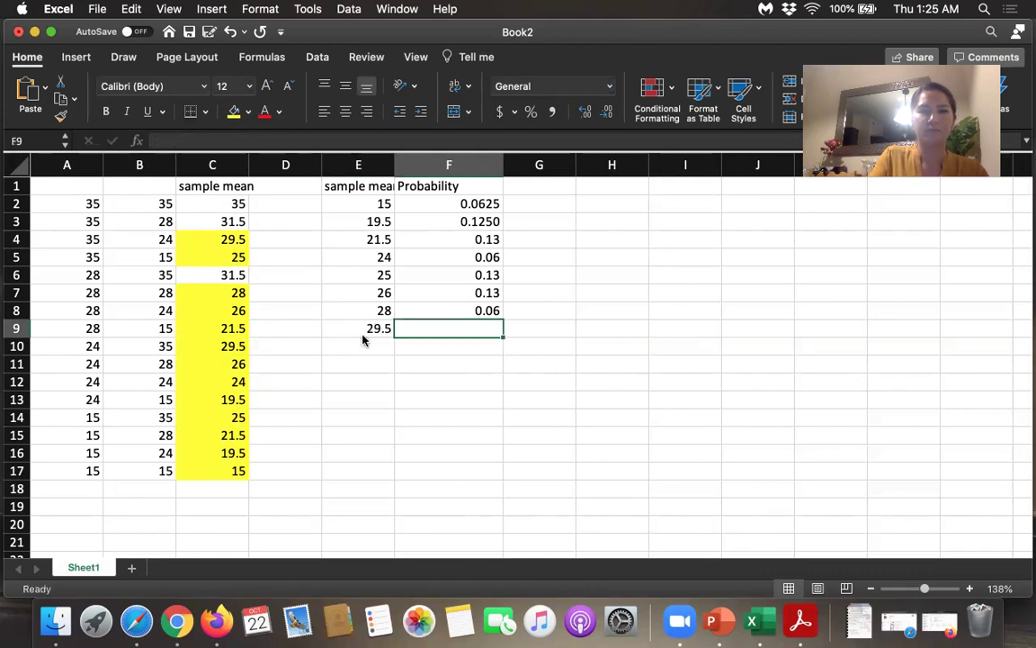
{"action": "type", "text": "2/16"}
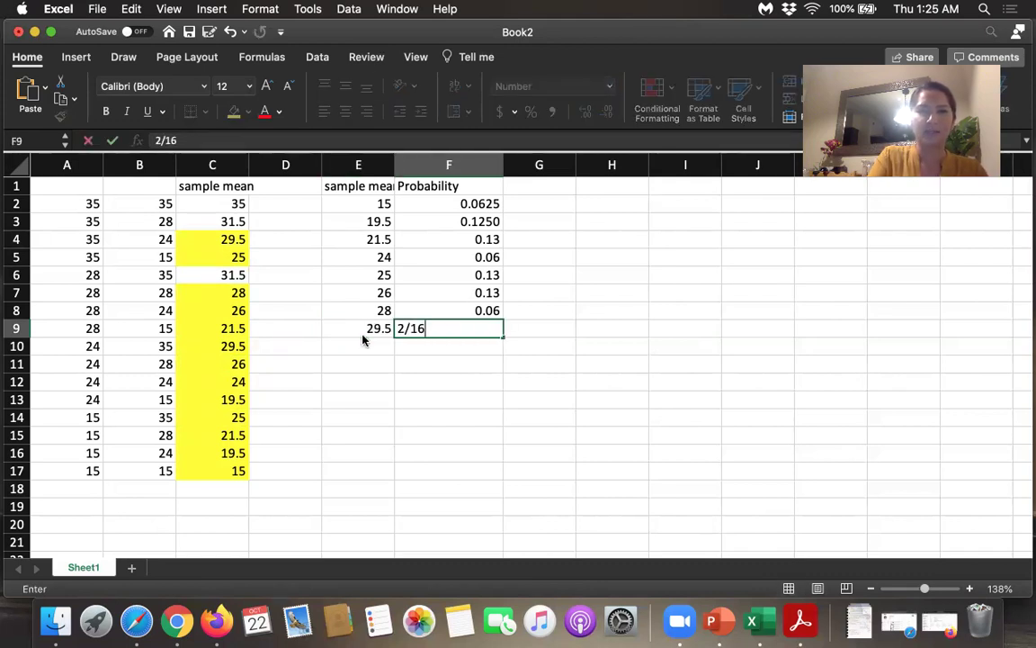
{"action": "key", "text": "Return"}
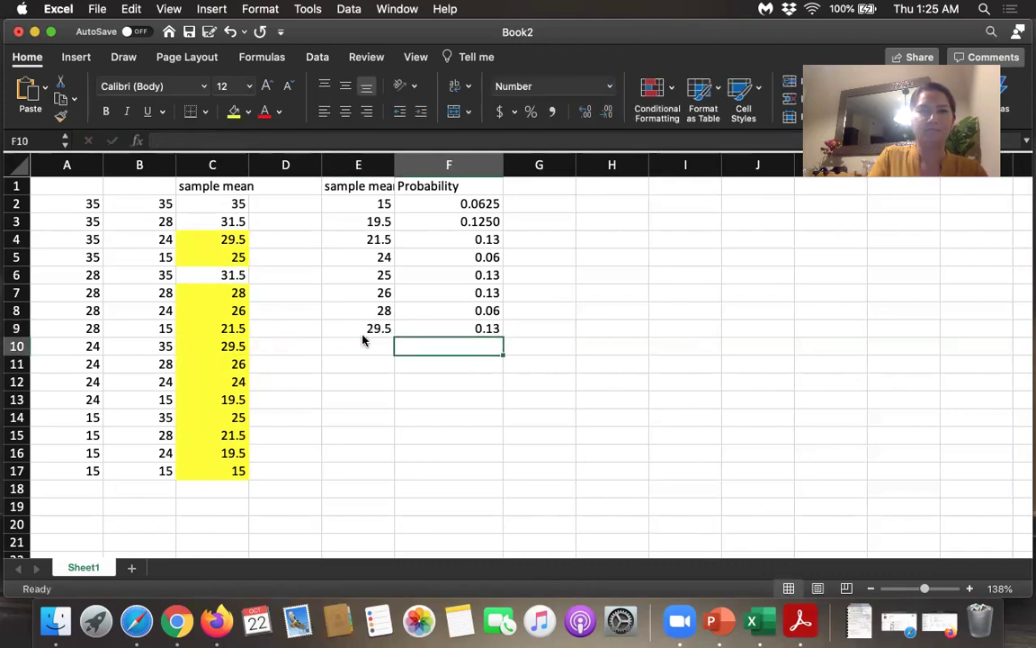
Step: Add sample mean 31.5 with probability 2/16
{"action": "left_click", "coordinate": [231, 275]}
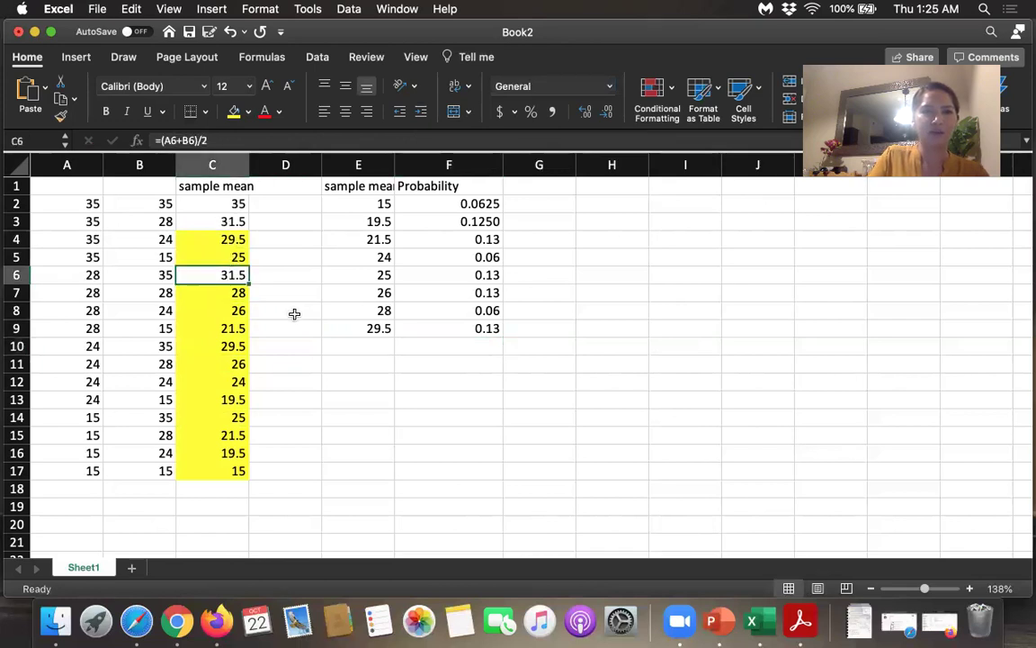
{"action": "left_click", "coordinate": [332, 340]}
{"action": "type", "text": "31/"}
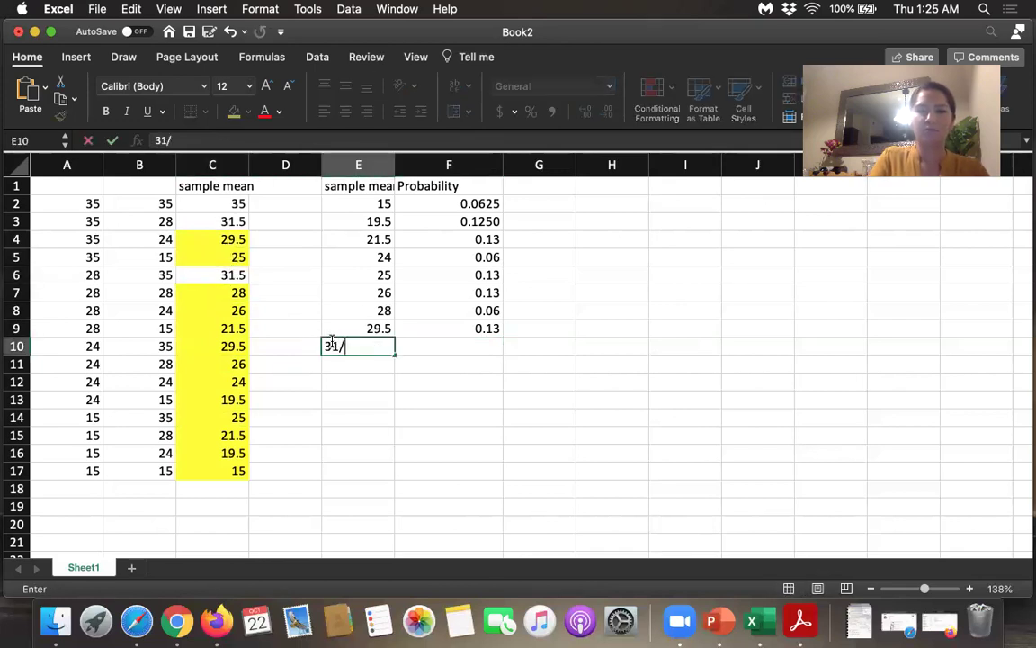
{"action": "type", "text": "5"}
{"action": "key", "text": "Return"}
{"action": "key", "text": "Right"}
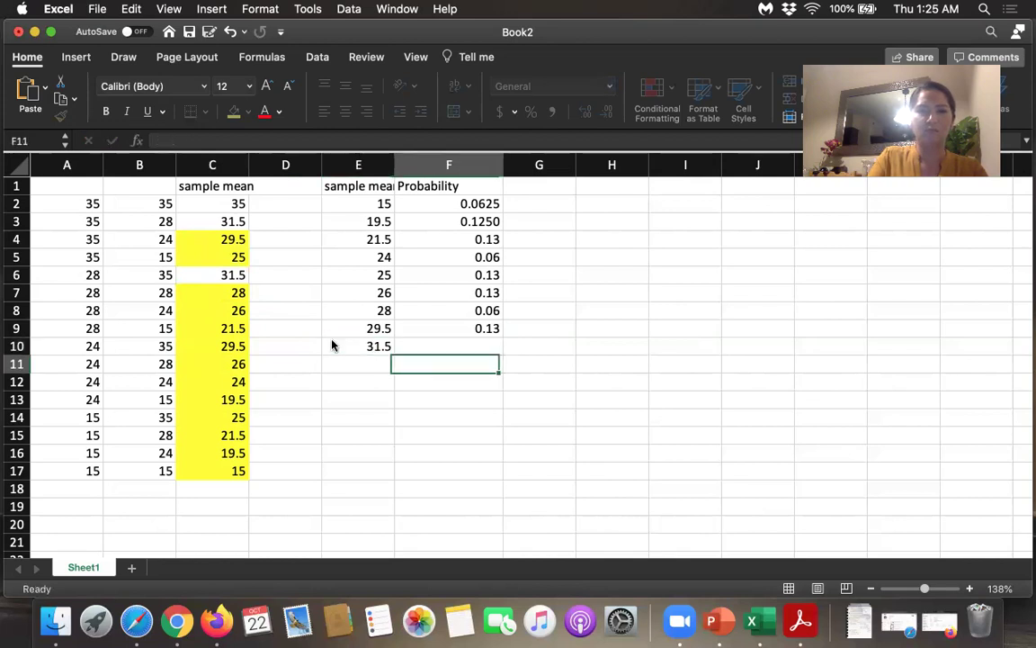
{"action": "key", "text": "Up"}
{"action": "type", "text": "2"}
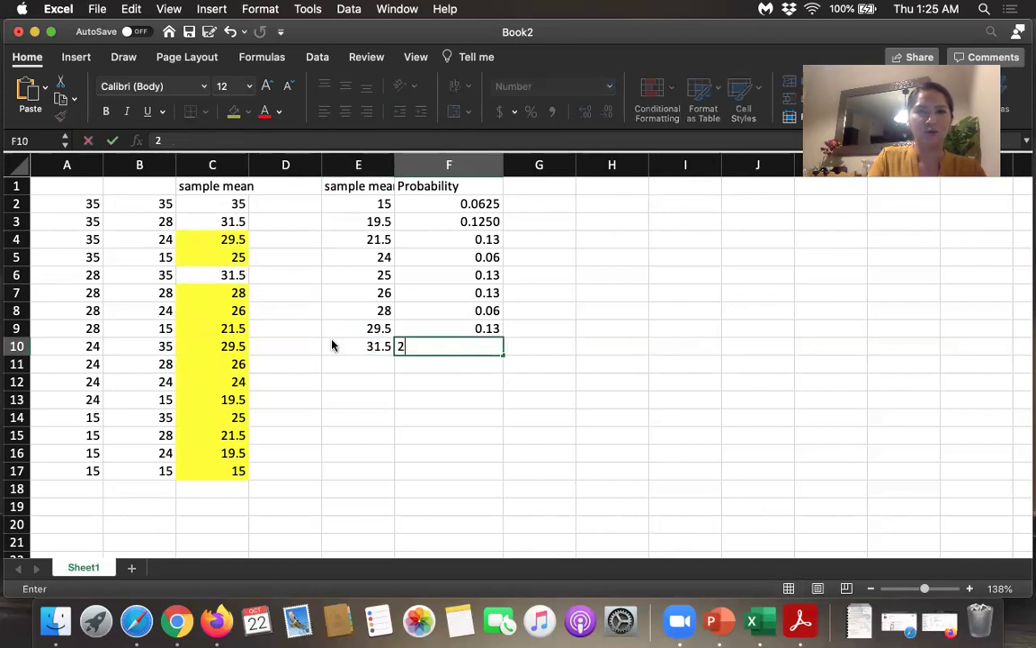
{"action": "type", "text": "/16"}
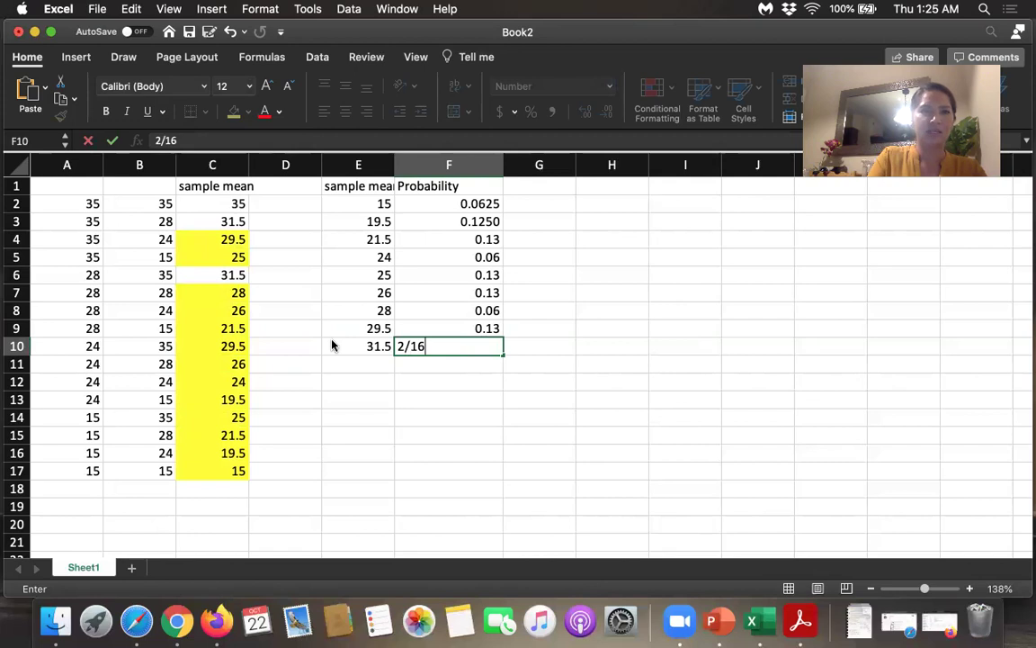
{"action": "key", "text": "Return"}
Step: Add sample mean 35 with probability 1/16 to finish the table
{"action": "key", "text": "Left"}
{"action": "type", "text": "35"}
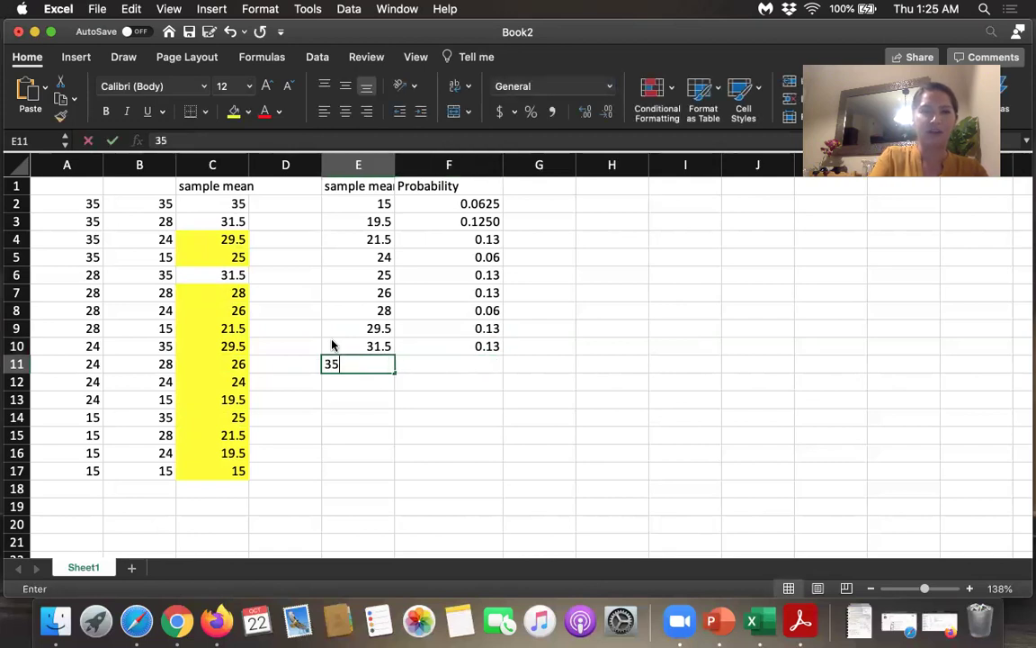
{"action": "key", "text": "Return"}
{"action": "key", "text": "Up"}
{"action": "key", "text": "Right"}
{"action": "type", "text": "1/16"}
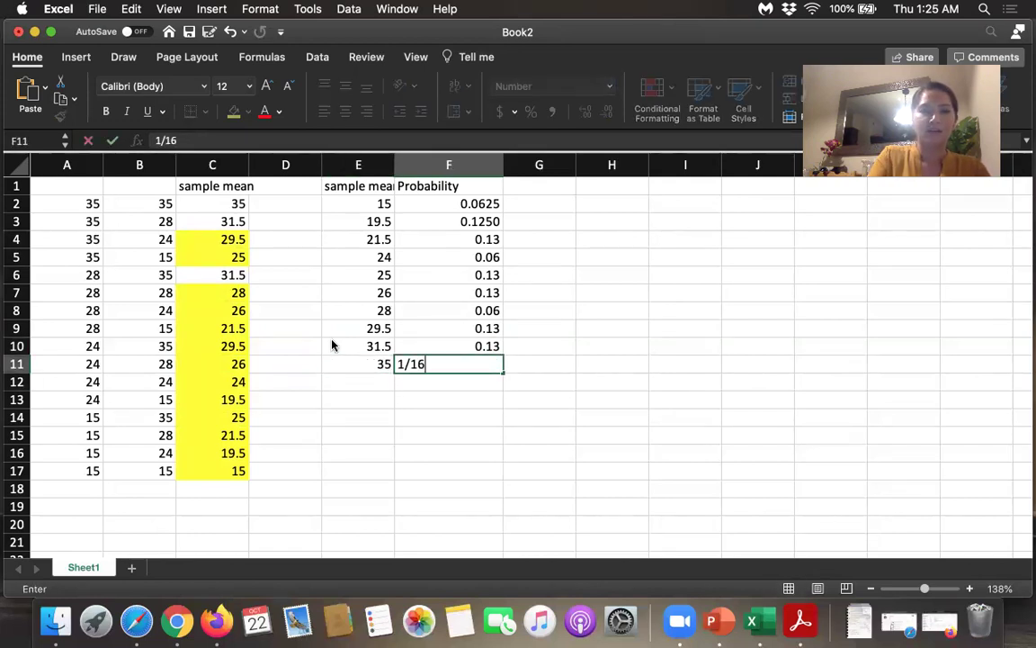
{"action": "key", "text": "Return"}
Step: Show the column F probabilities (F2:F11) to five decimal places
{"action": "left_click_drag", "start_coordinate": [480, 211], "coordinate": [440, 364]}
{"action": "left_click", "coordinate": [585, 112]}
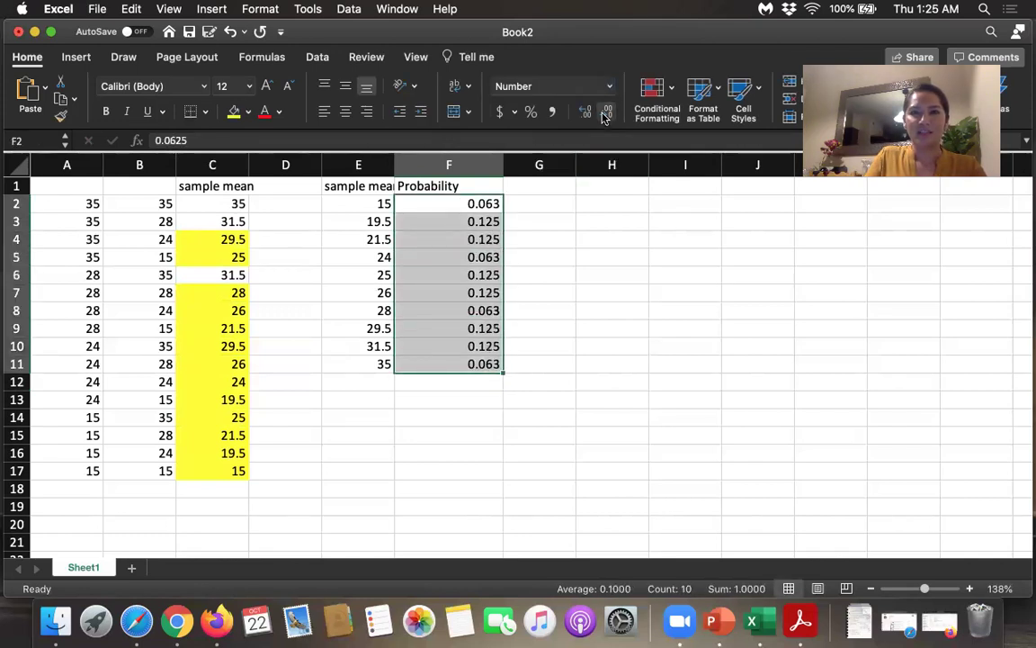
{"action": "left_click", "coordinate": [585, 112]}
{"action": "key", "text": "super+z"}
{"action": "left_click", "coordinate": [584, 111]}
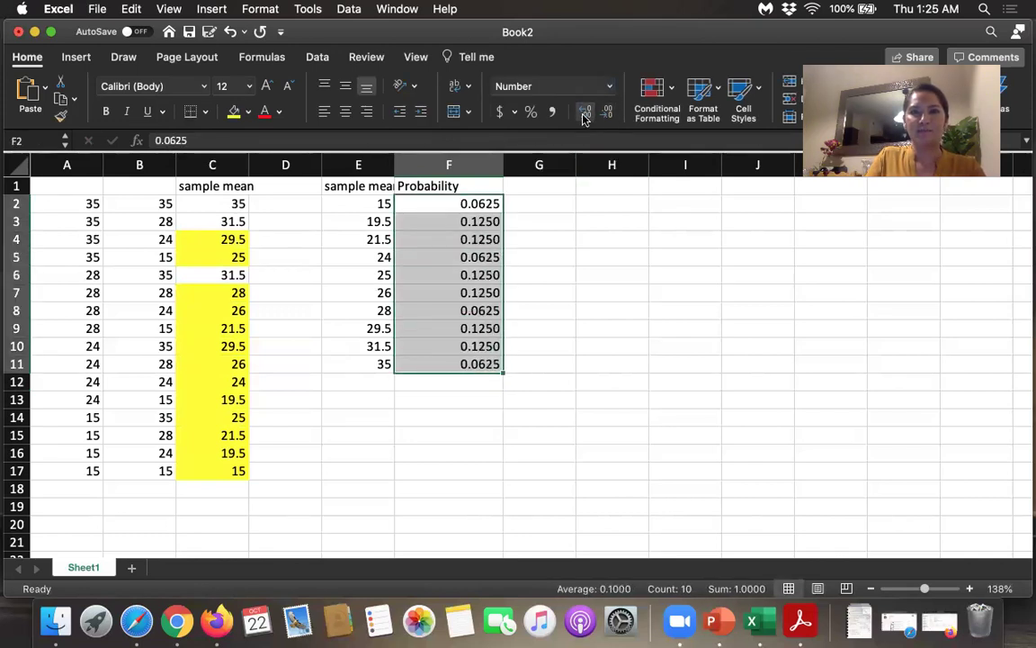
{"action": "left_click", "coordinate": [585, 111]}
Step: Total the probabilities in F12 with =SUM(F2:F11), giving 1.00
{"action": "left_click", "coordinate": [454, 383]}
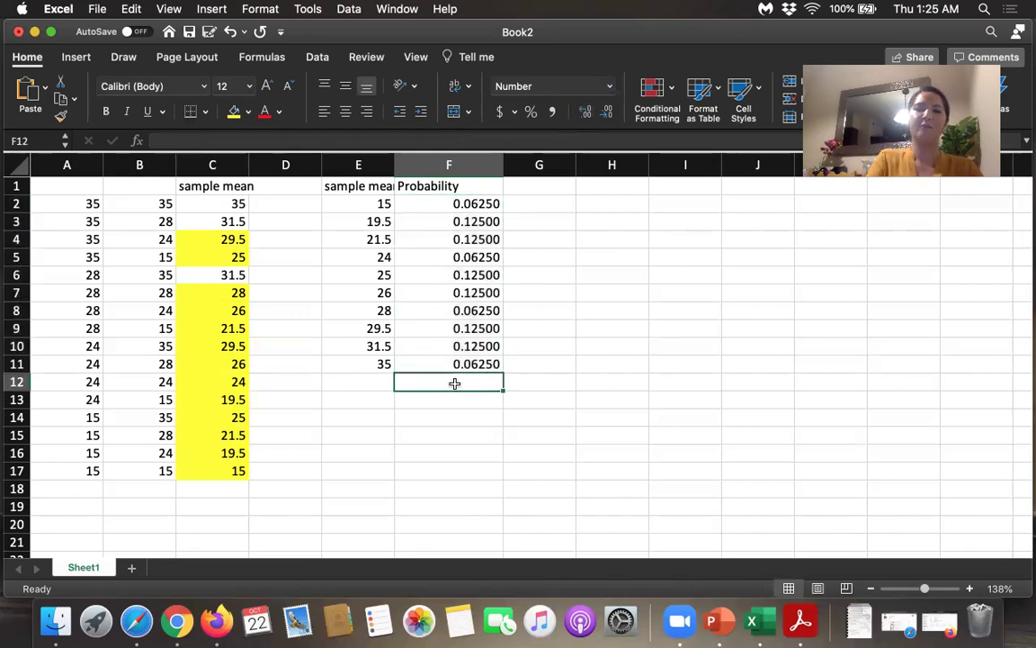
{"action": "type", "text": "=sum("}
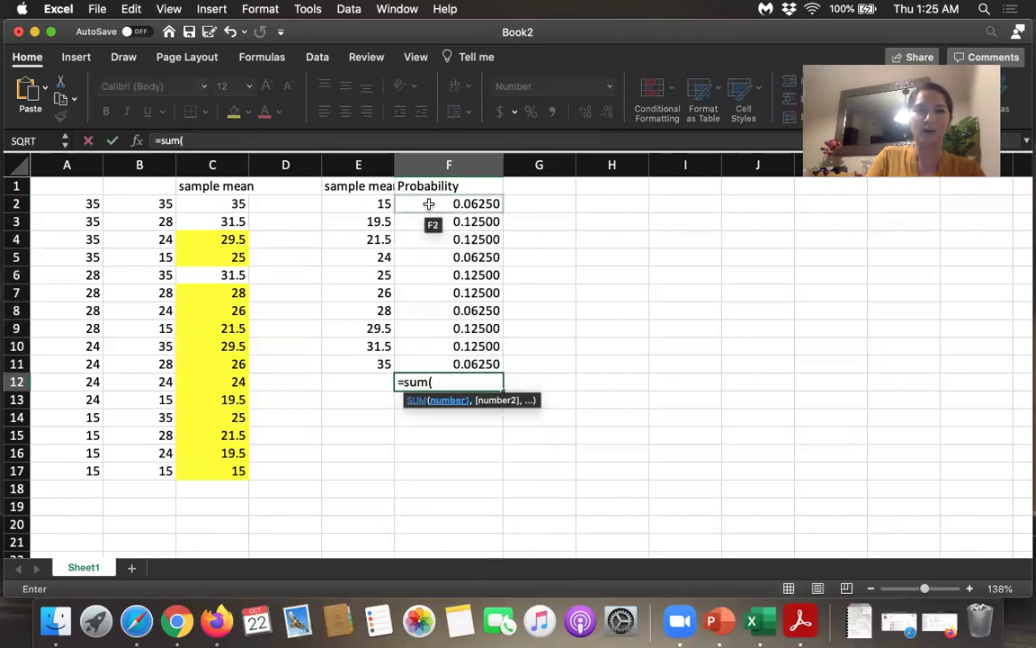
{"action": "left_click_drag", "start_coordinate": [425, 203], "coordinate": [431, 364]}
{"action": "key", "text": "Return"}
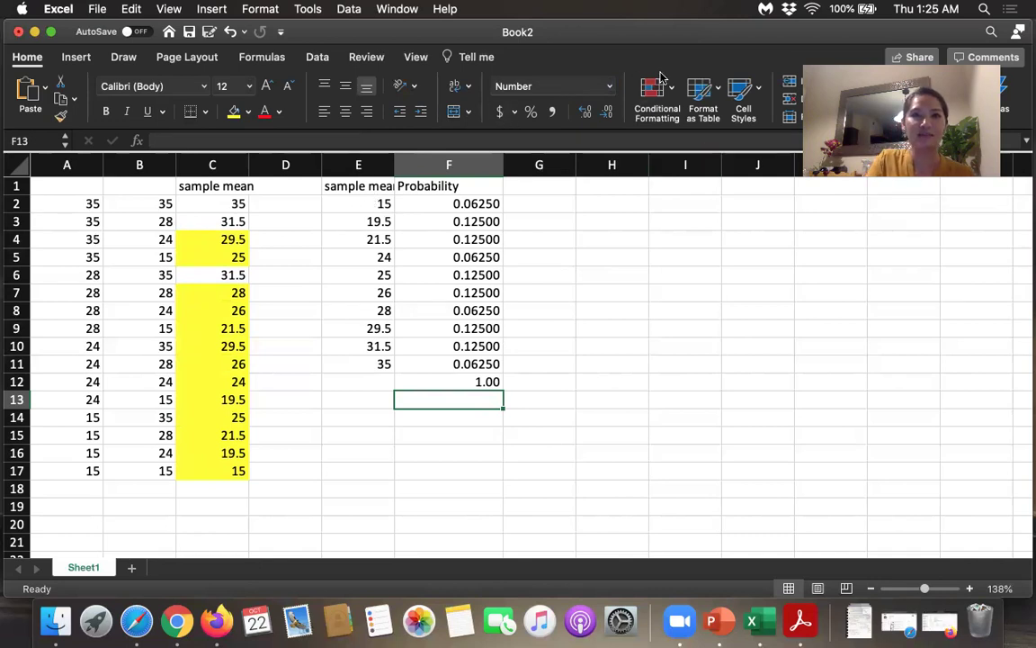
Step: In MathXL, enter probabilities 1/16, 2/16, 2/16, 1 and 2/16 for sample means 35, 31.5, 29.5, 28, 26
{"action": "left_click", "coordinate": [35, 31]}
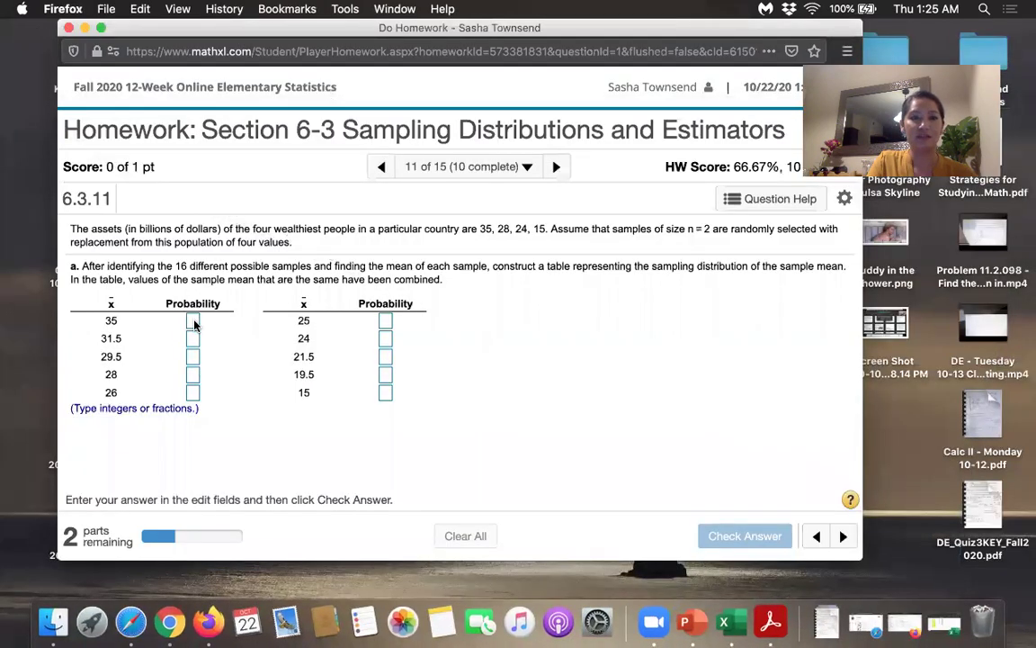
{"action": "left_click", "coordinate": [193, 322]}
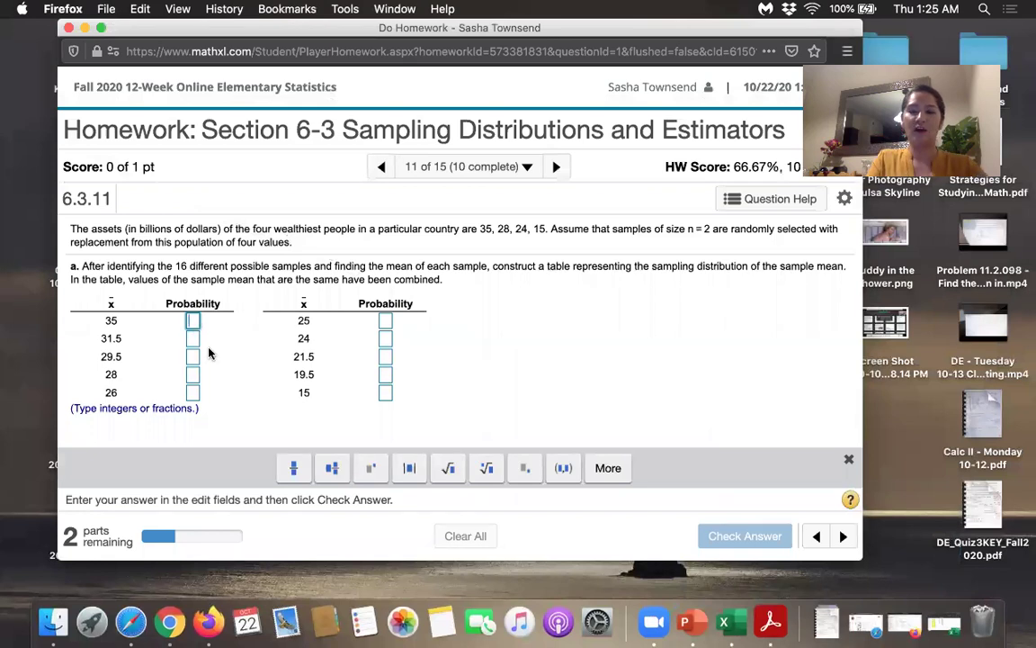
{"action": "type", "text": "1/16"}
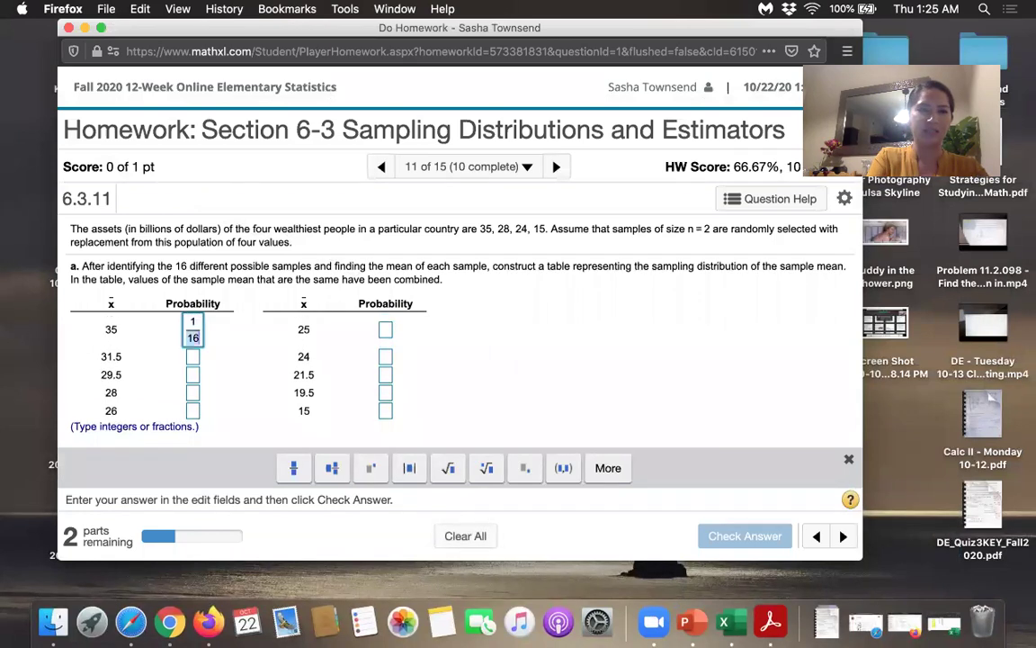
{"action": "left_click", "coordinate": [194, 357]}
{"action": "type", "text": "2/16"}
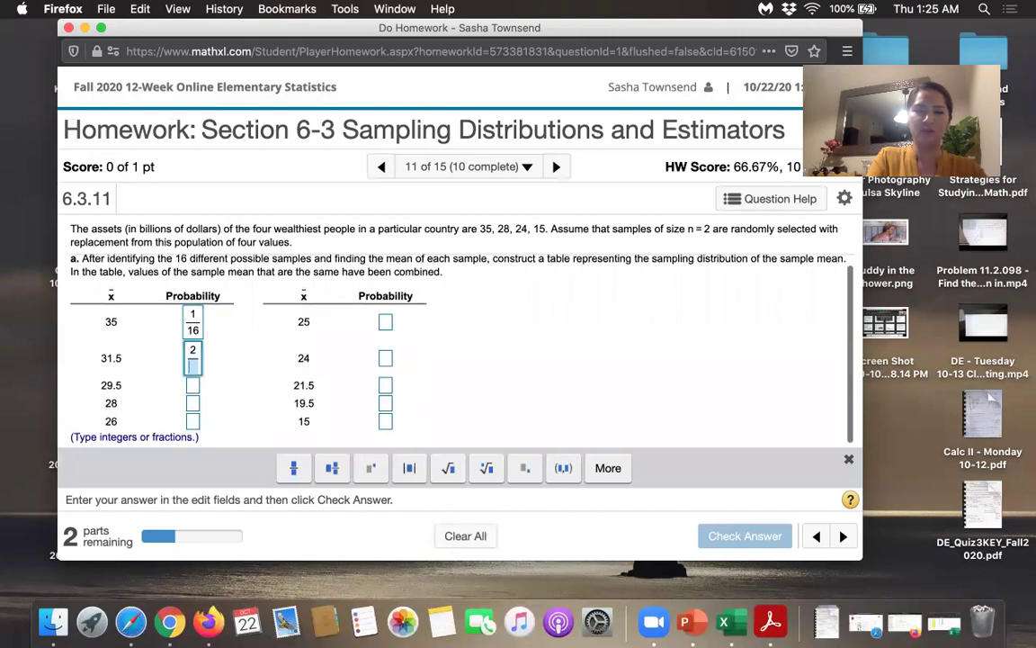
{"action": "left_click", "coordinate": [192, 385]}
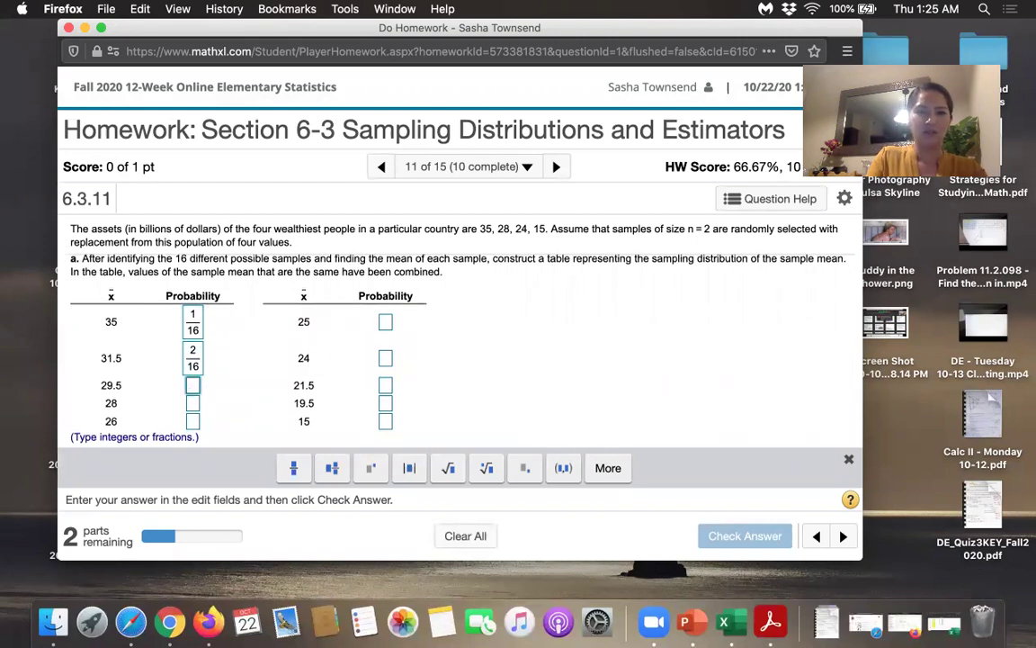
{"action": "type", "text": "2/16"}
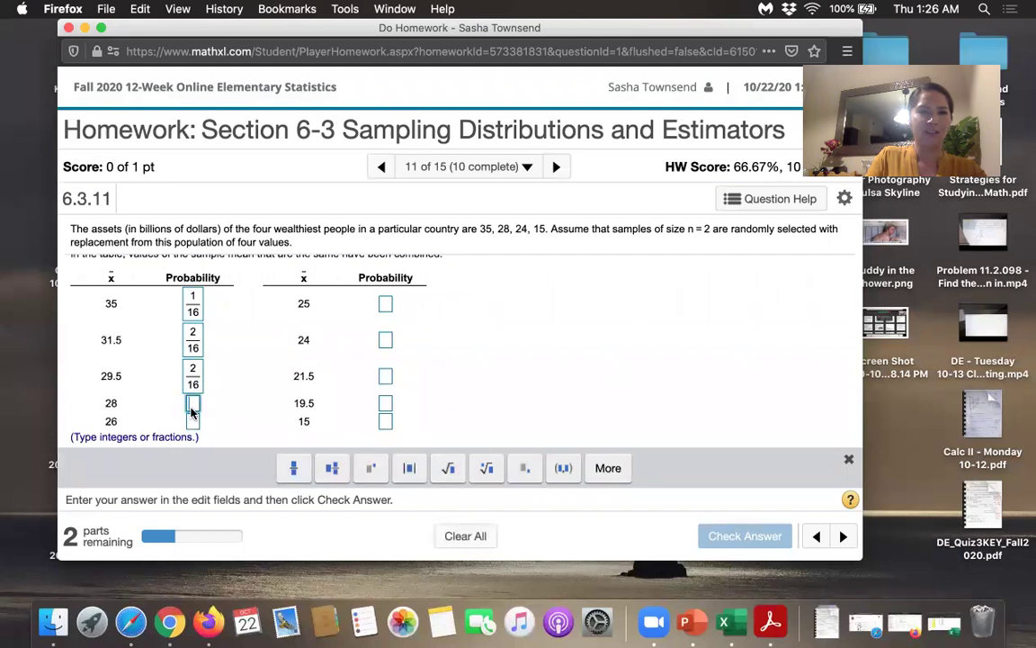
{"action": "key", "text": "Tab"}
{"action": "type", "text": "1"}
{"action": "left_click", "coordinate": [192, 426]}
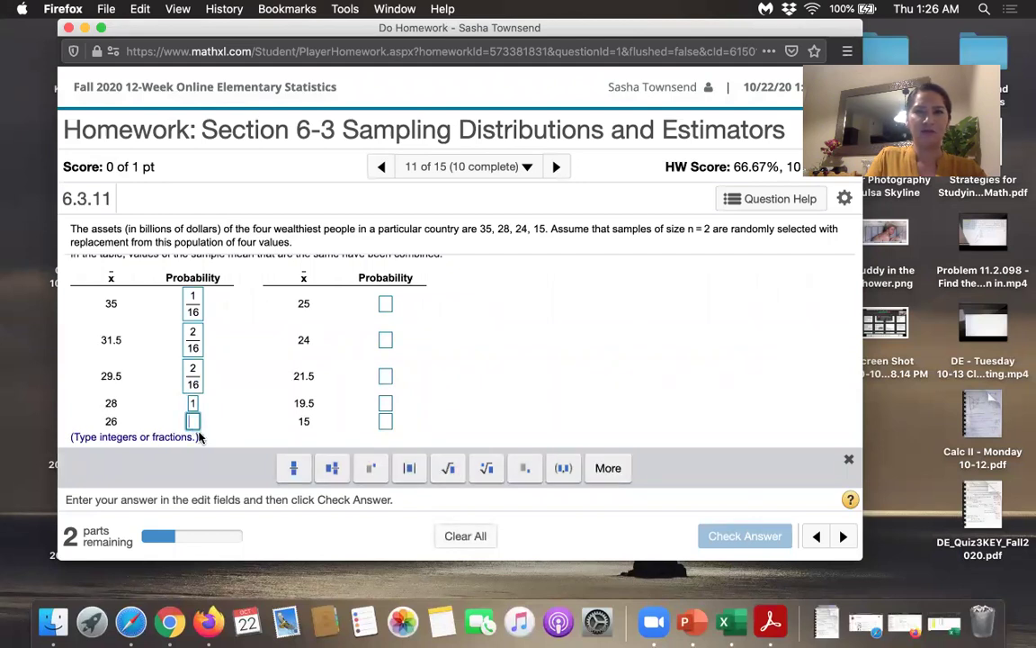
{"action": "type", "text": "2/16"}
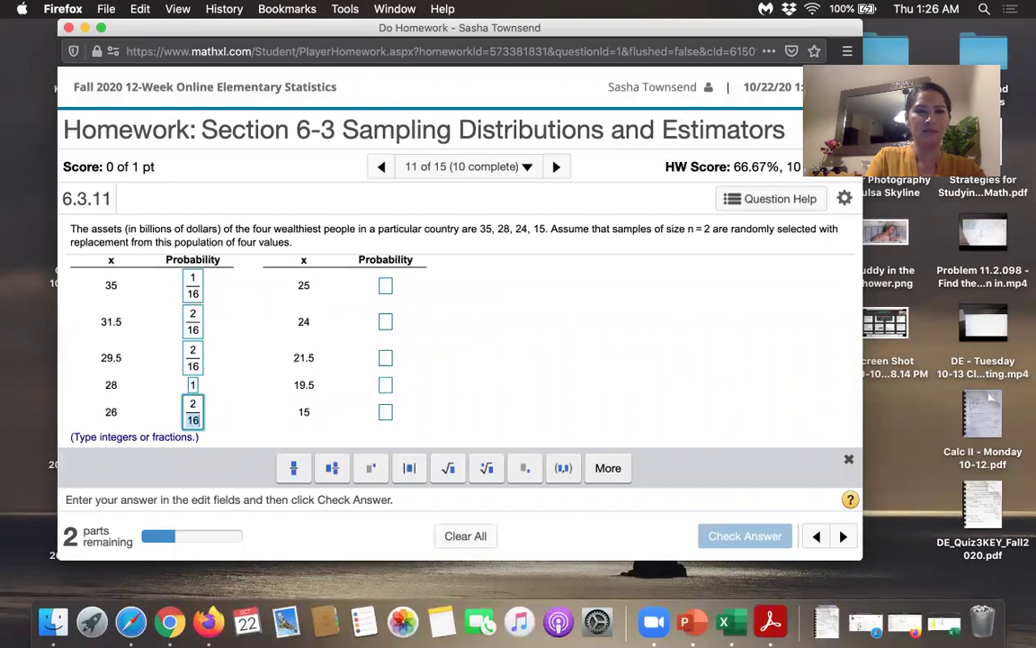
Step: Change the 31.5, 29.5 and 26 probabilities to 1/8 and make 28's 1/16
{"action": "left_click", "coordinate": [193, 317]}
{"action": "key", "text": "BackSpace"}
{"action": "key", "text": "BackSpace"}
{"action": "key", "text": "BackSpace"}
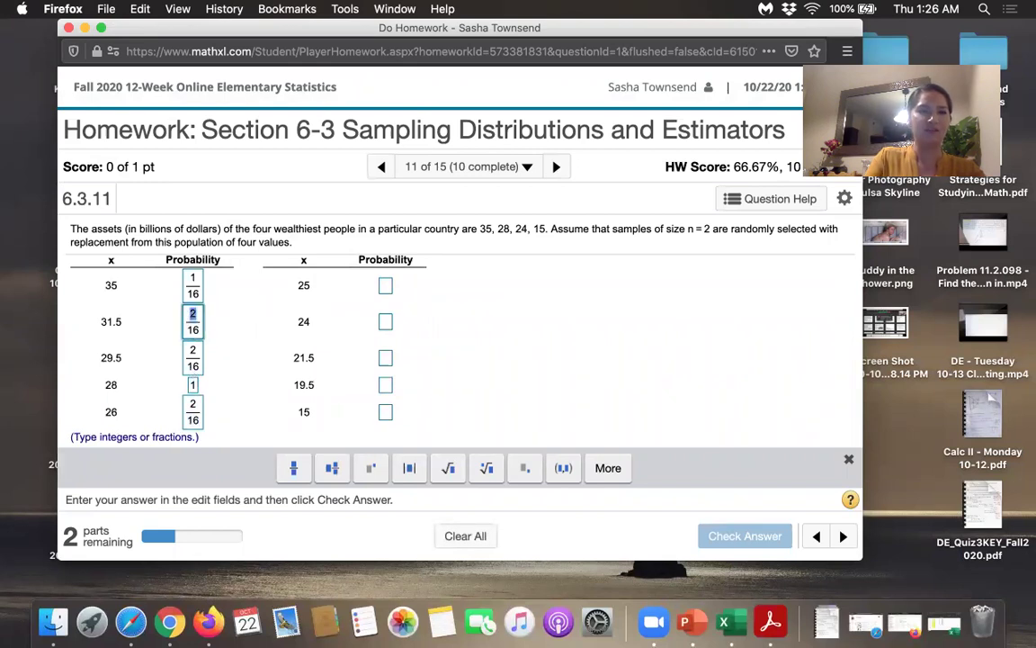
{"action": "type", "text": "1/8"}
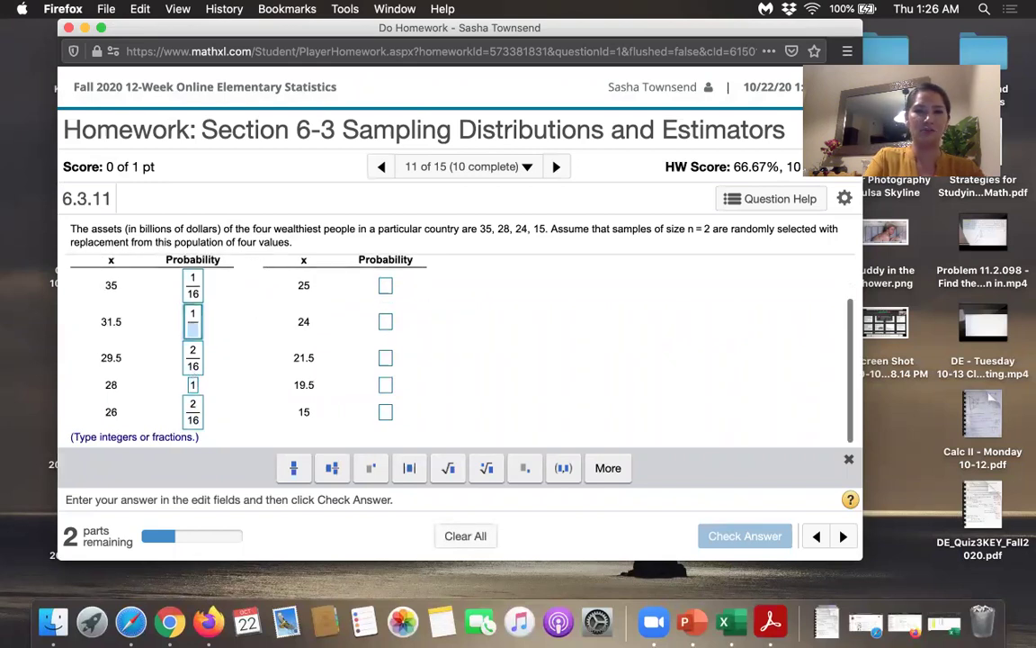
{"action": "left_click", "coordinate": [193, 364]}
{"action": "key", "text": "BackSpace"}
{"action": "key", "text": "BackSpace"}
{"action": "key", "text": "BackSpace"}
{"action": "key", "text": "BackSpace"}
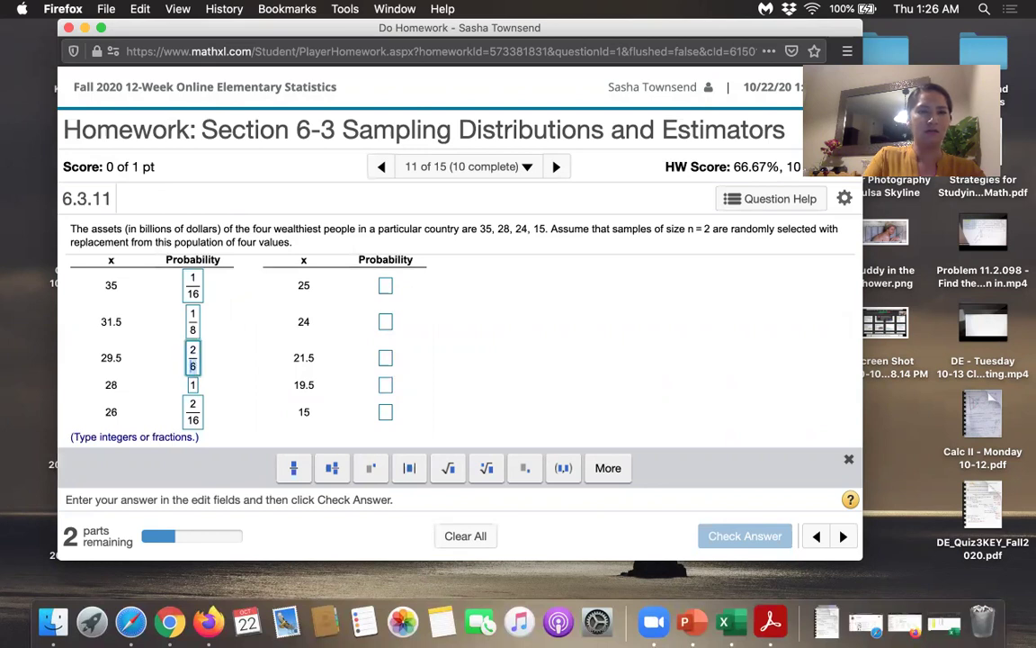
{"action": "type", "text": "1/8"}
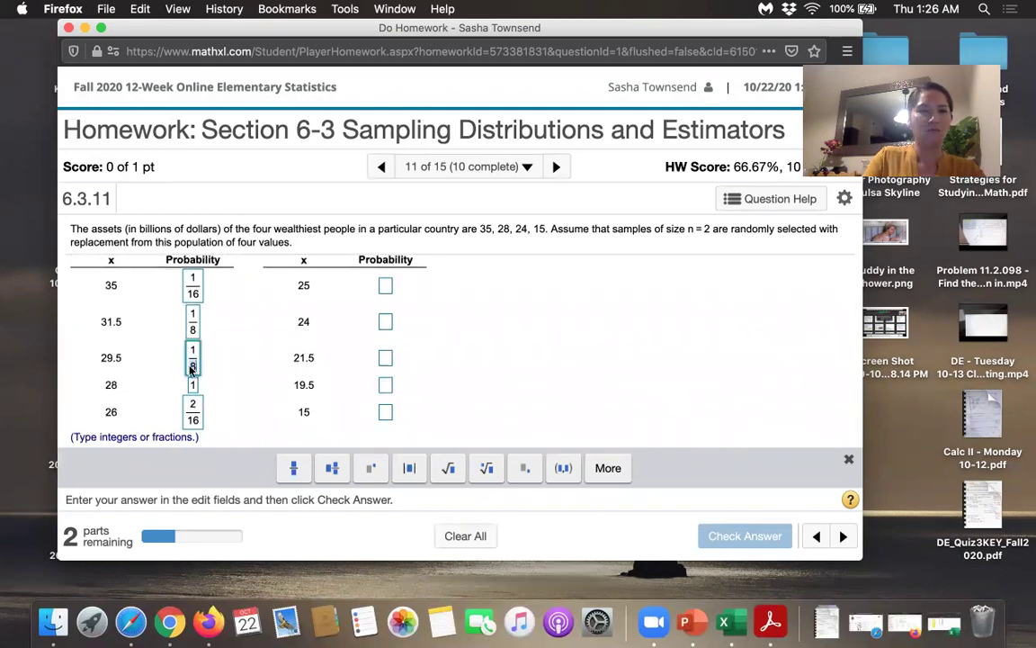
{"action": "left_click", "coordinate": [198, 415]}
{"action": "key", "text": "BackSpace"}
{"action": "key", "text": "BackSpace"}
{"action": "key", "text": "BackSpace"}
{"action": "key", "text": "BackSpace"}
{"action": "type", "text": "1/"}
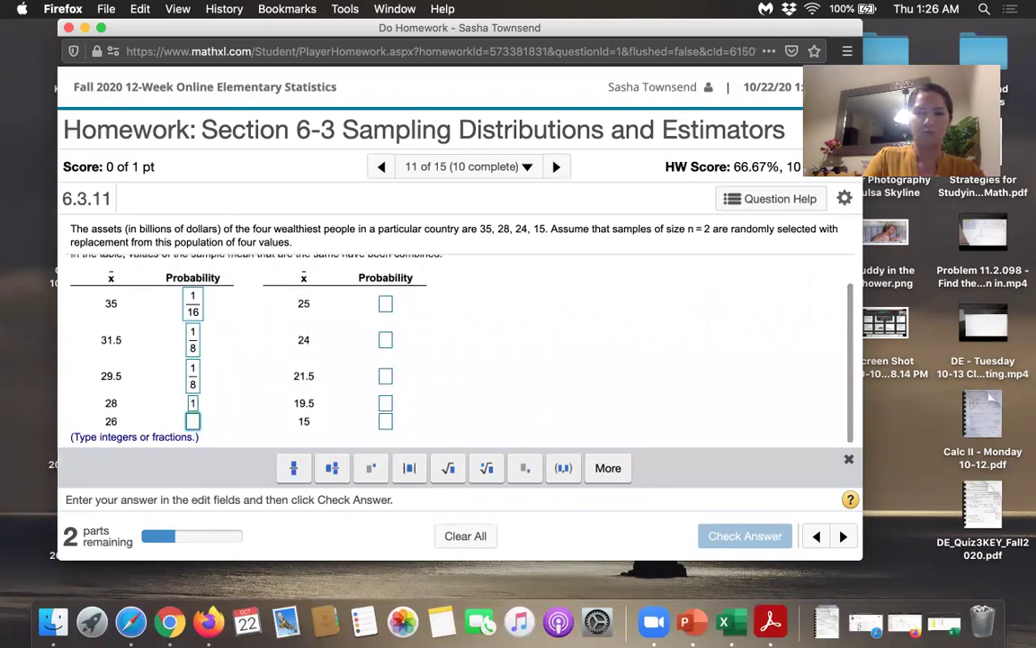
{"action": "type", "text": "8"}
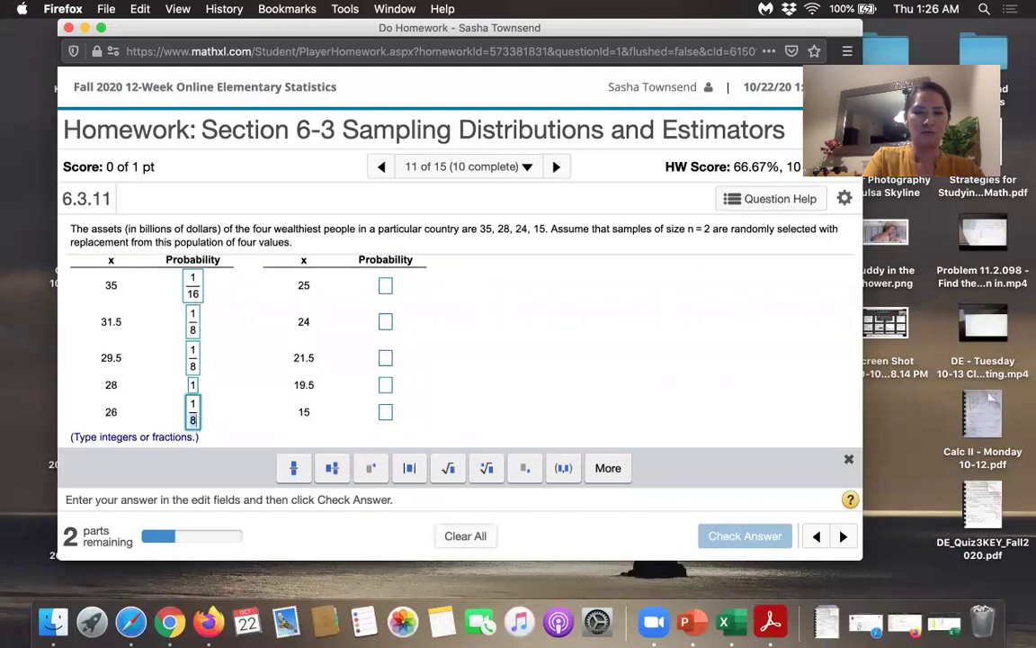
{"action": "left_click", "coordinate": [191, 384]}
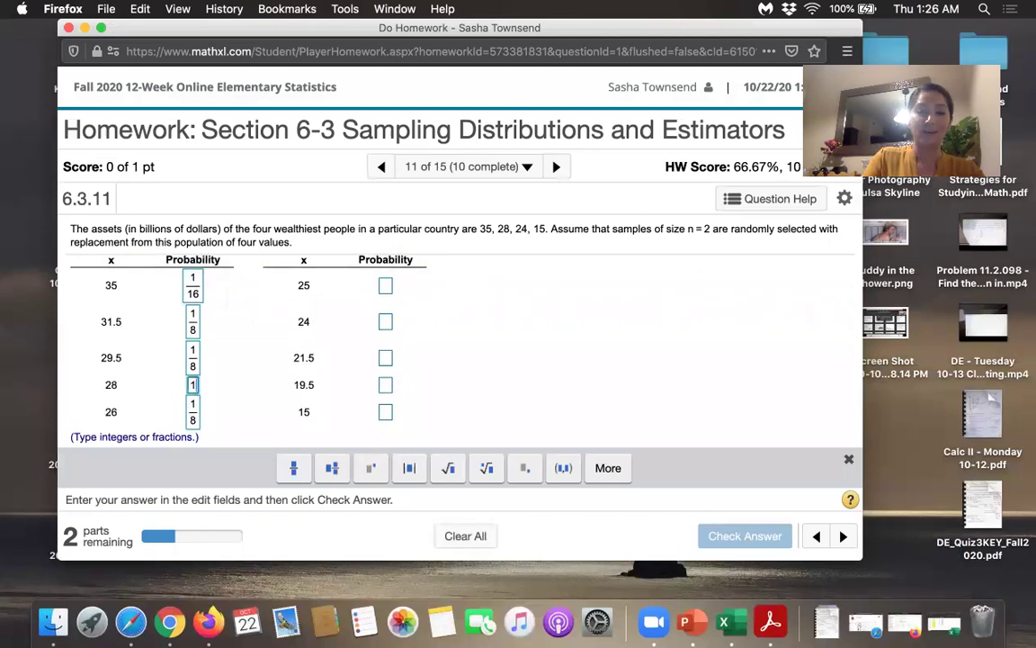
{"action": "type", "text": "/16"}
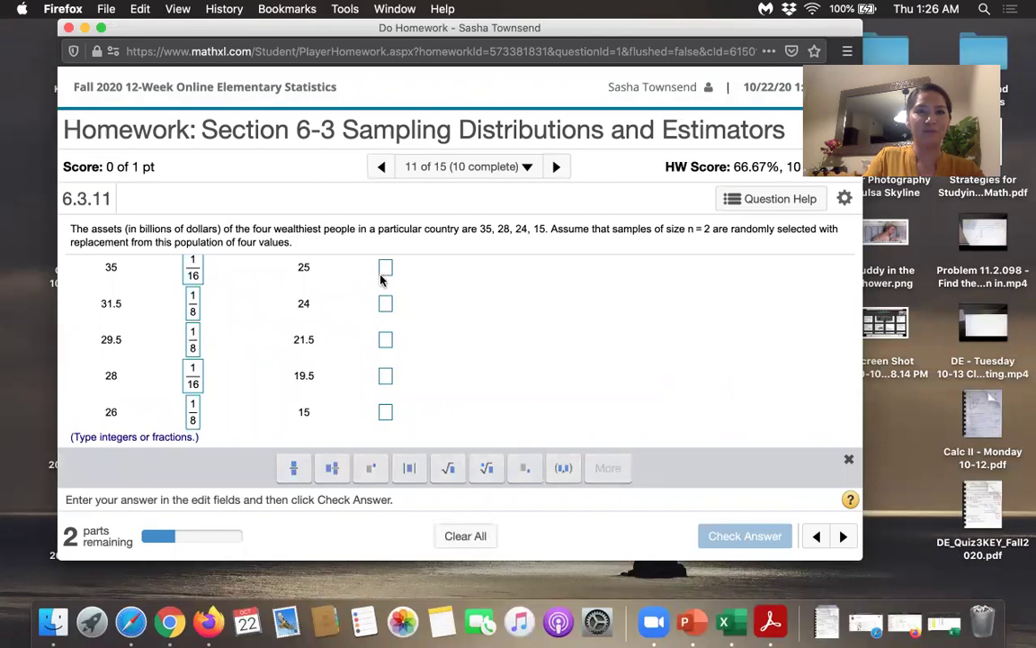
Step: Enter 1/8, 1/16, 1/8, 1/8, 1/16 for sample means 25, 24, 21.5, 19.5, 15
{"action": "scroll", "coordinate": [385, 269], "scroll_direction": "up", "scroll_amount": 1}
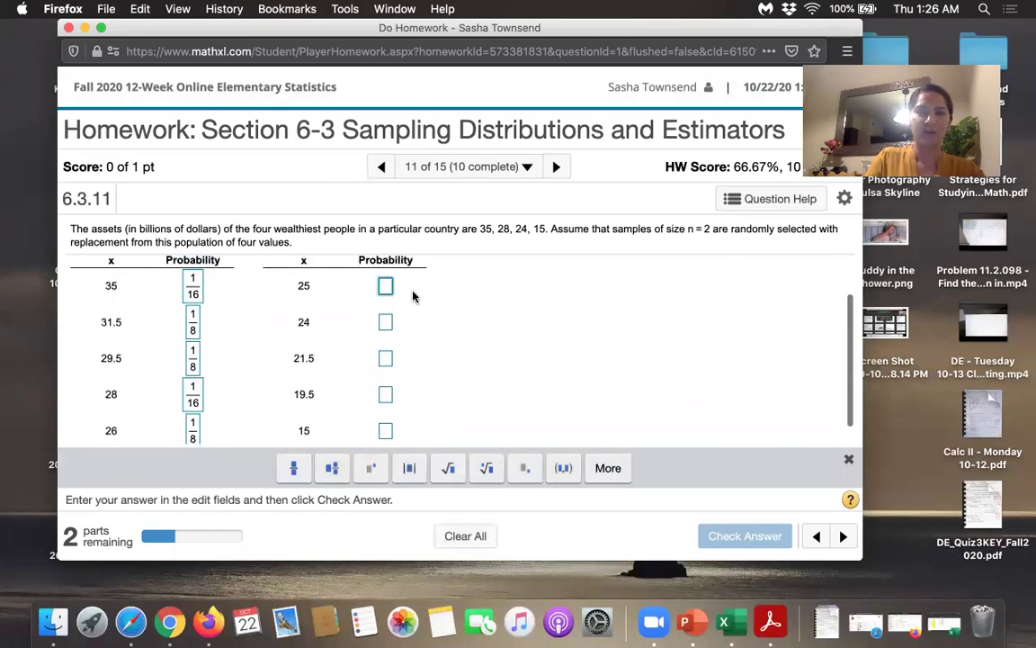
{"action": "left_click", "coordinate": [385, 286]}
{"action": "type", "text": "1/8"}
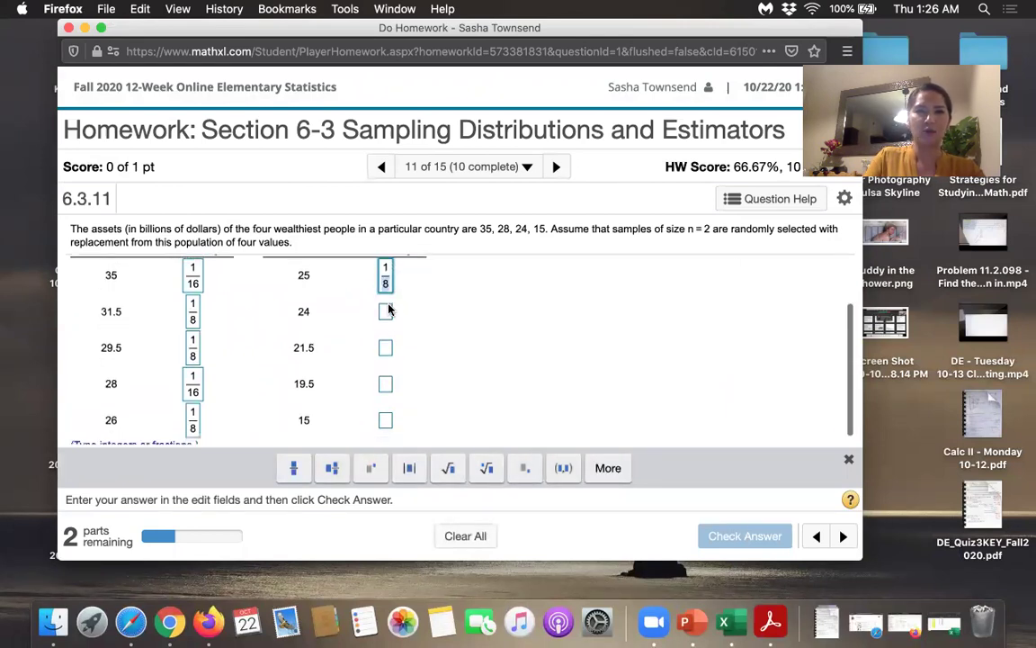
{"action": "left_click", "coordinate": [386, 314]}
{"action": "type", "text": "1/16"}
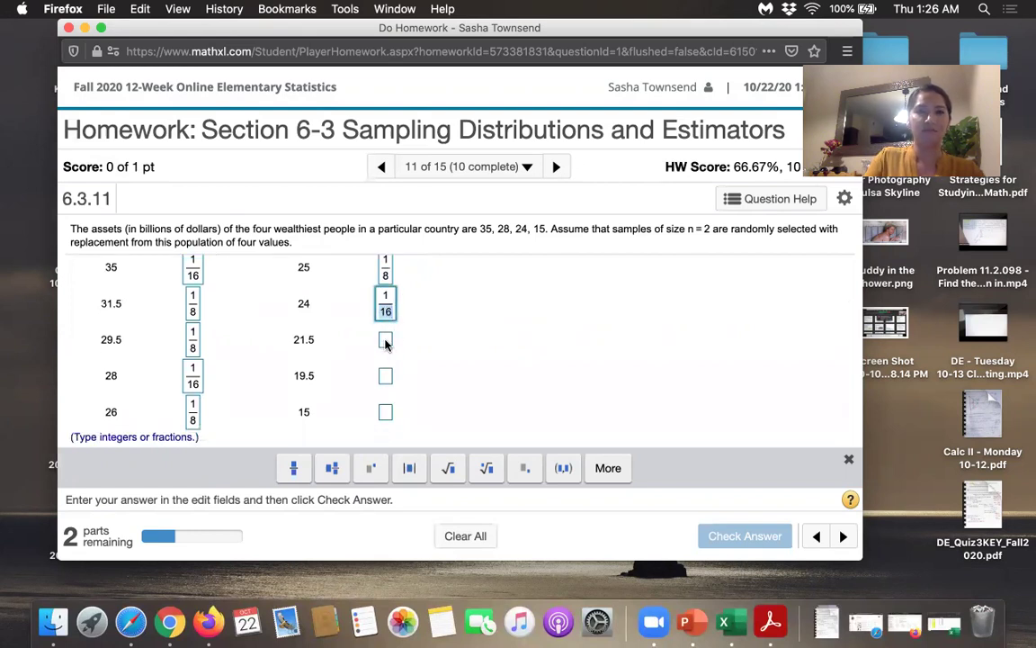
{"action": "left_click", "coordinate": [385, 340]}
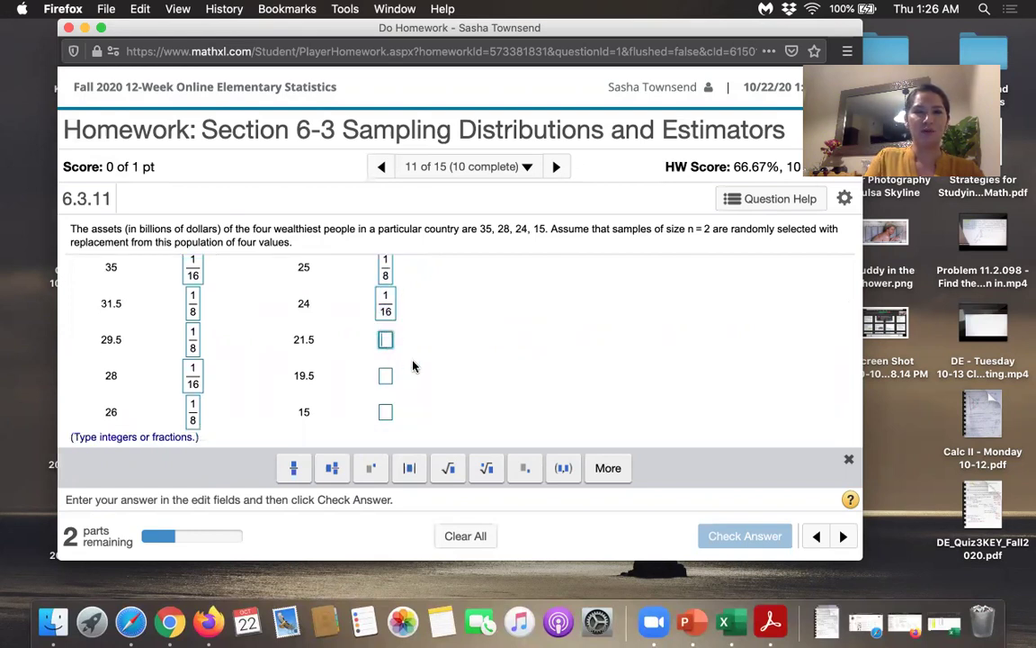
{"action": "type", "text": "1/8"}
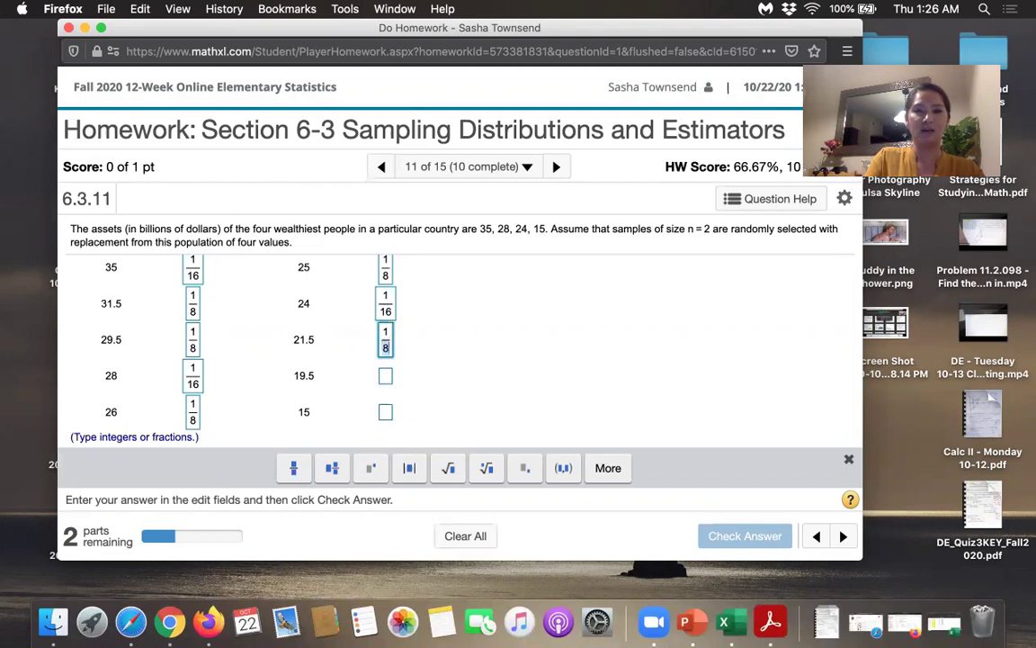
{"action": "left_click", "coordinate": [385, 377]}
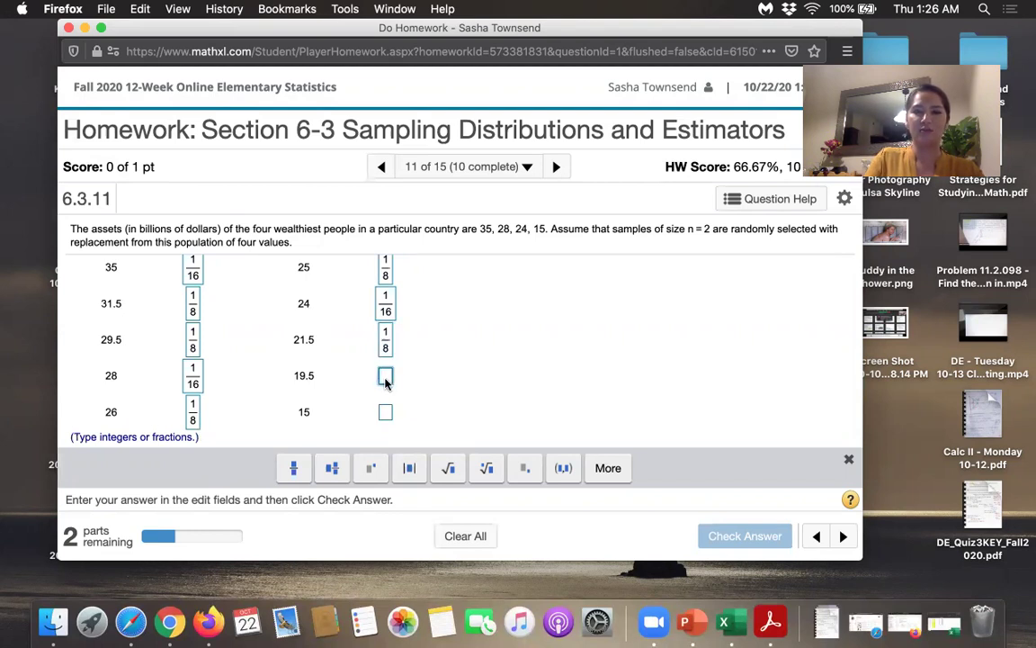
{"action": "type", "text": "1/8"}
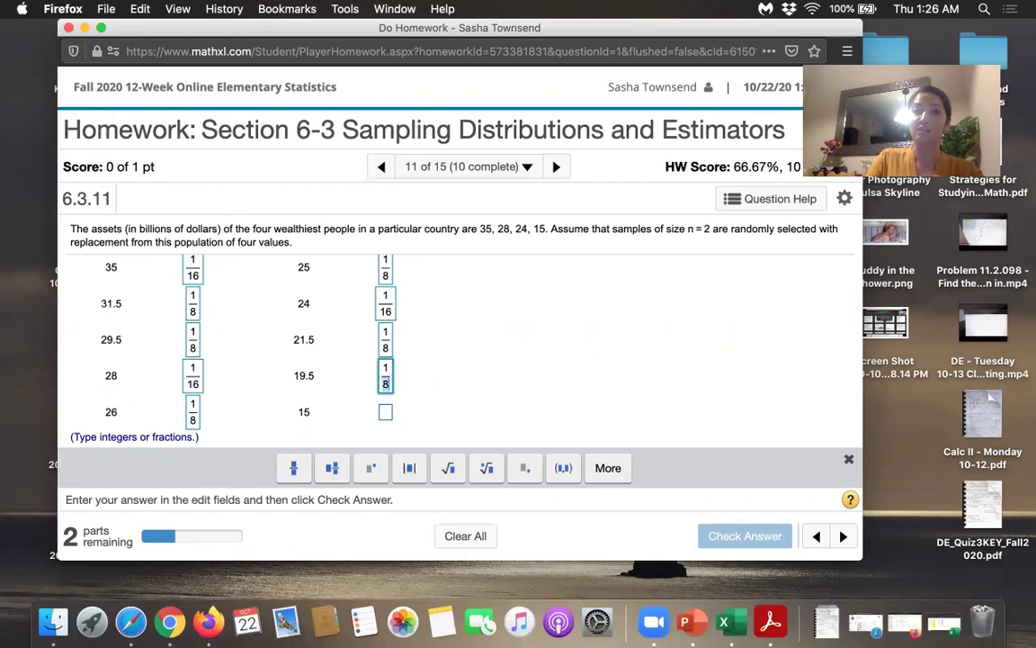
{"action": "left_click", "coordinate": [385, 414]}
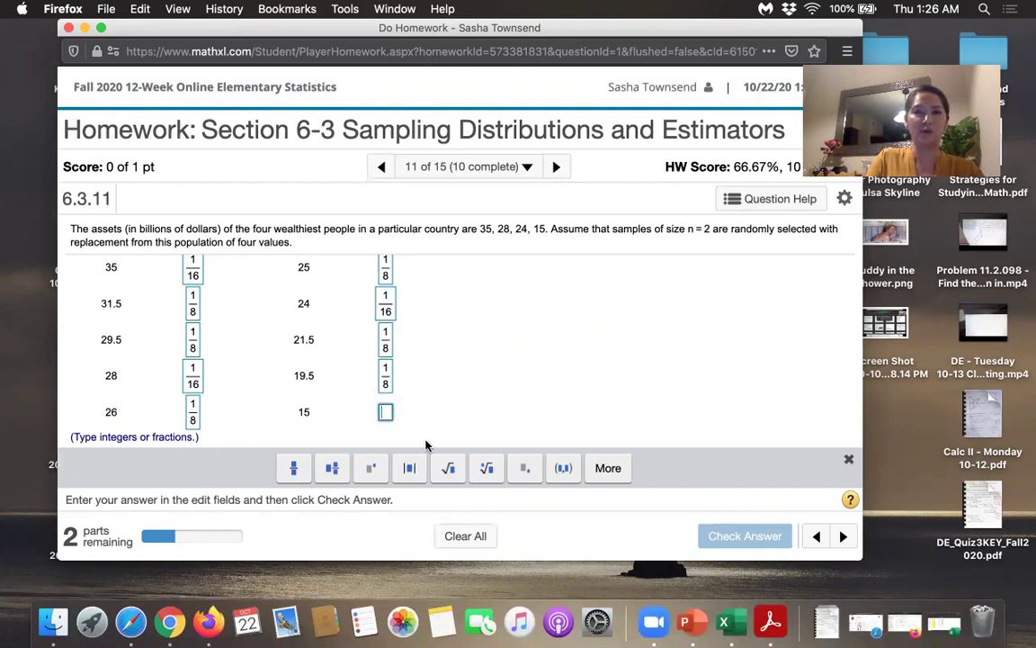
{"action": "type", "text": "1/16"}
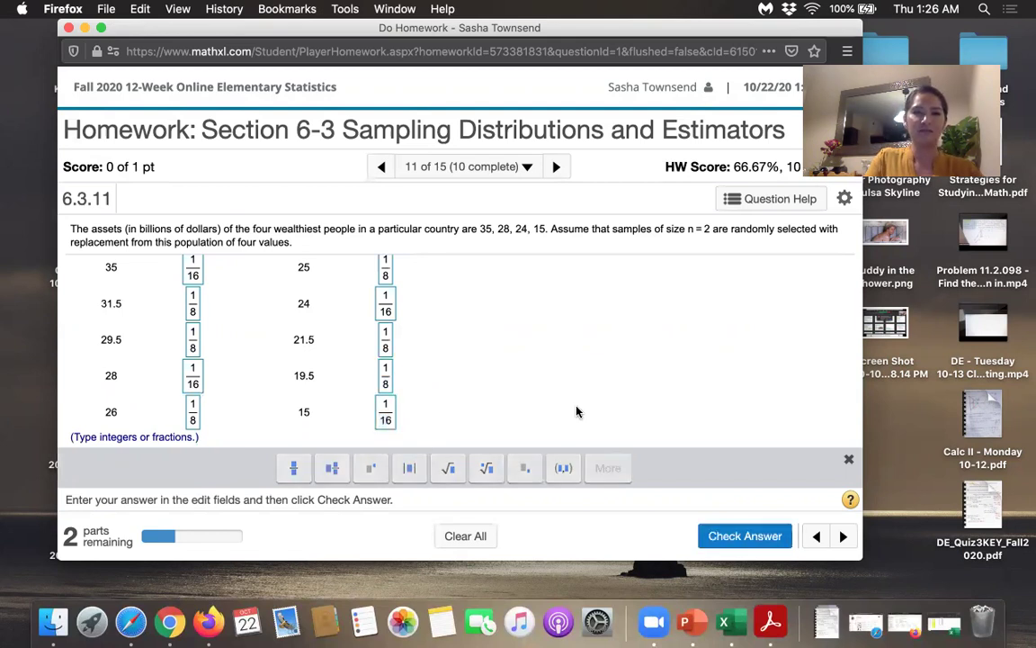
Step: Check the table answer, dismiss the correct message and exit full screen
{"action": "left_click", "coordinate": [739, 536]}
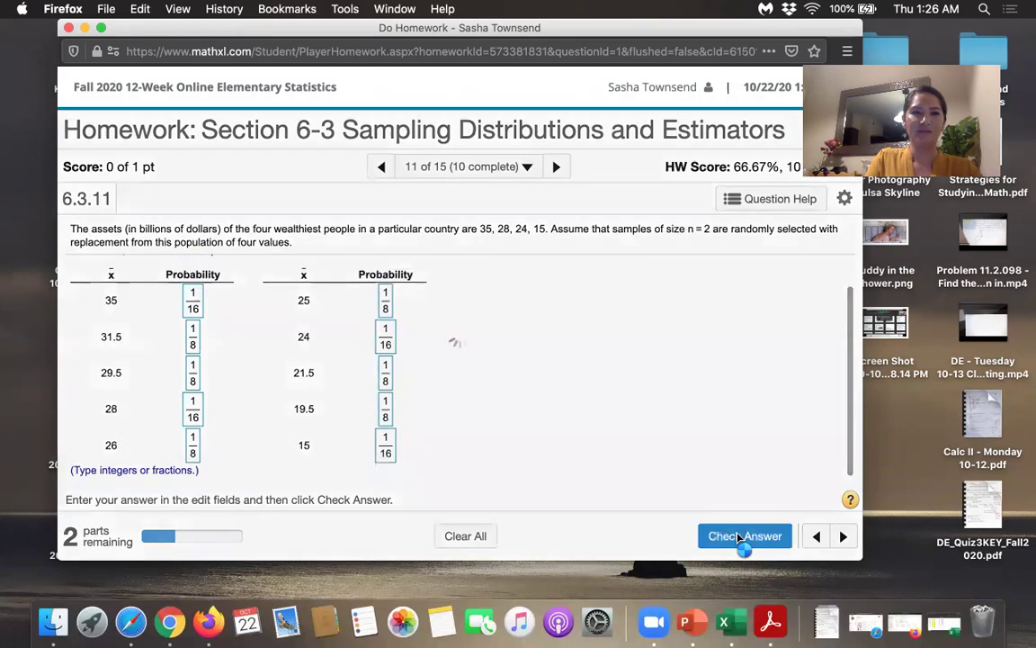
{"action": "left_click", "coordinate": [101, 28]}
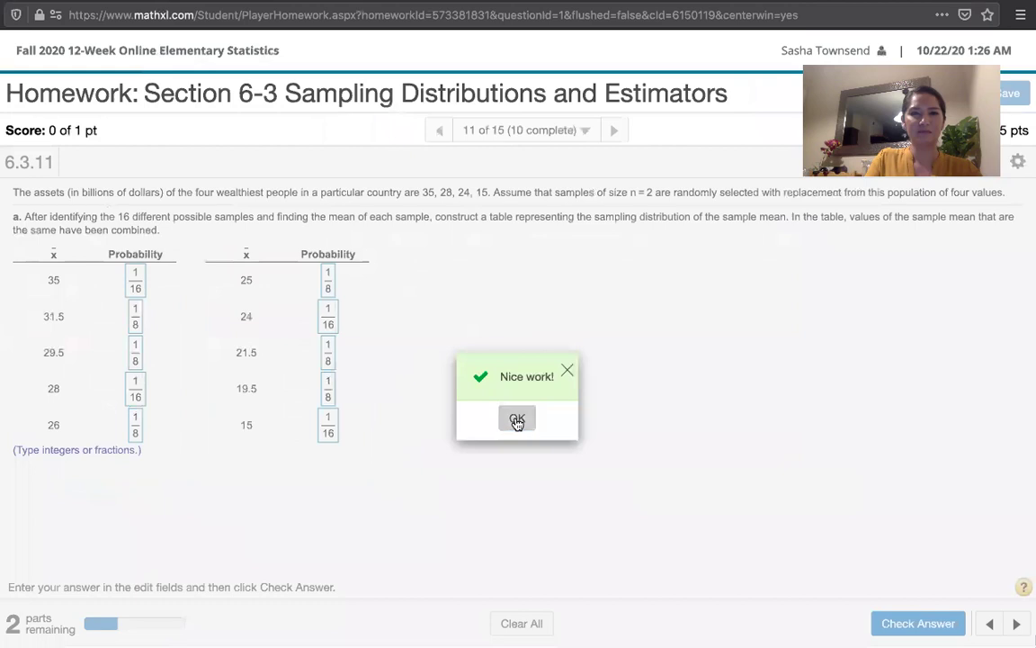
{"action": "left_click", "coordinate": [517, 420]}
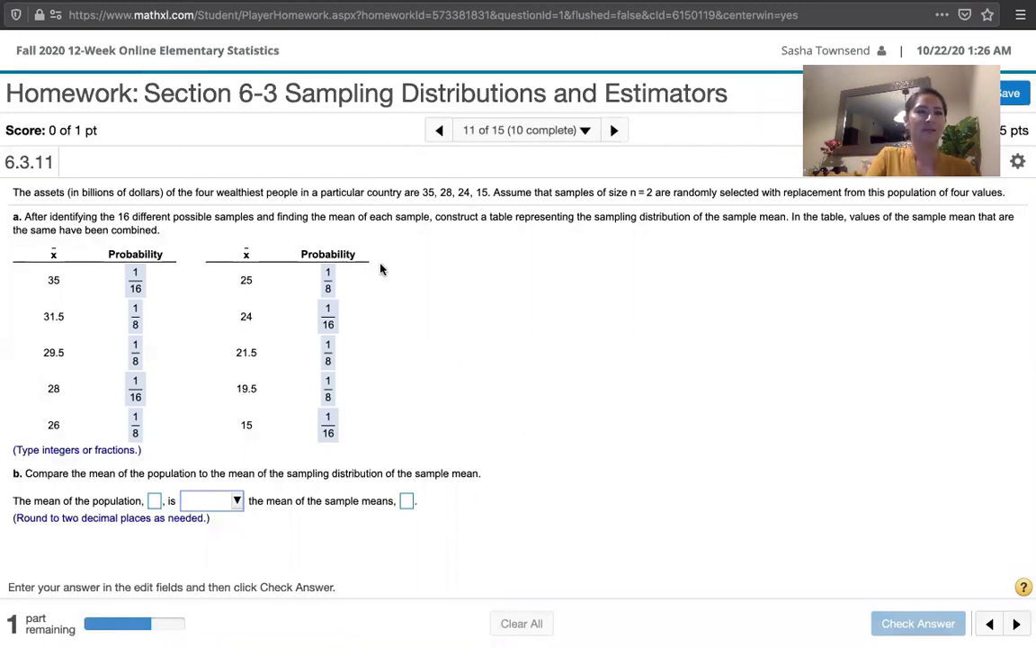
{"action": "mouse_move", "coordinate": [43, 27]}
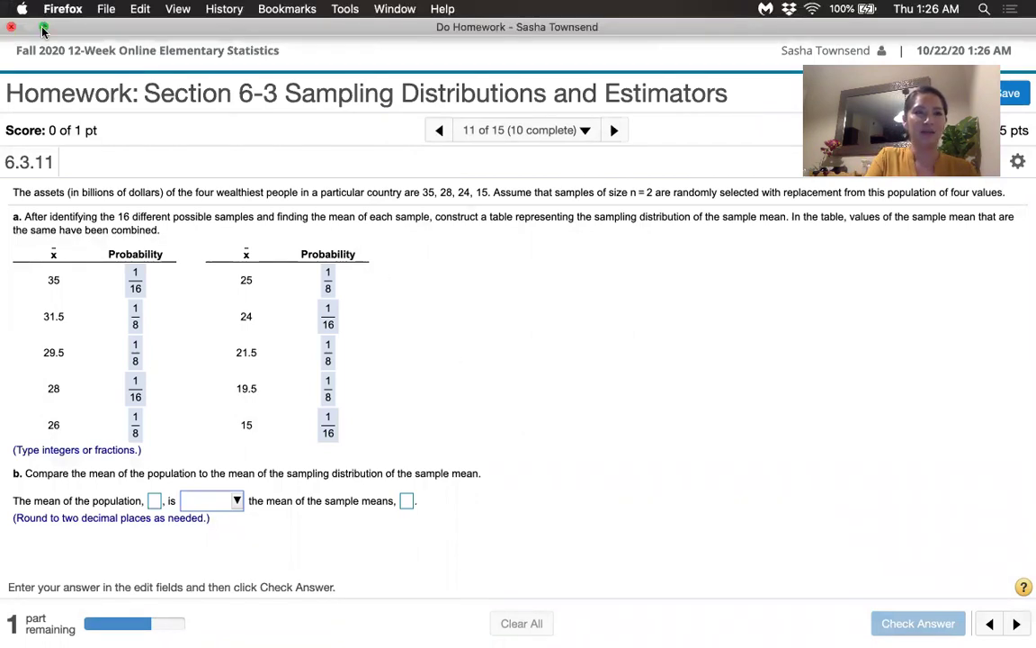
{"action": "left_click", "coordinate": [42, 27]}
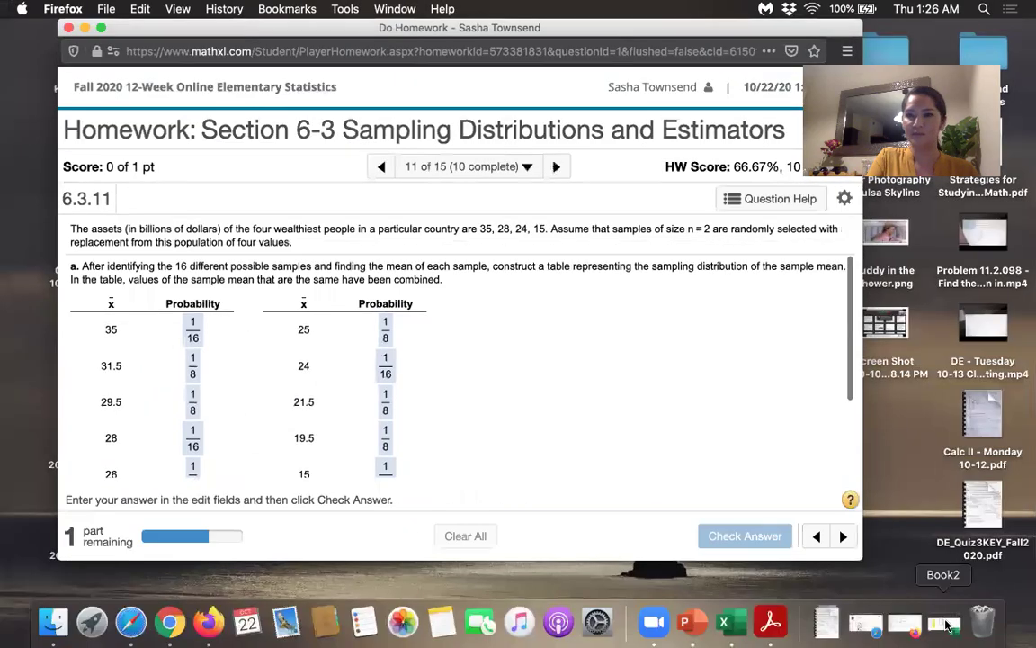
Step: In Excel, enter =E2*F2 in G2 and fill it down to G11
{"action": "left_click", "coordinate": [946, 624]}
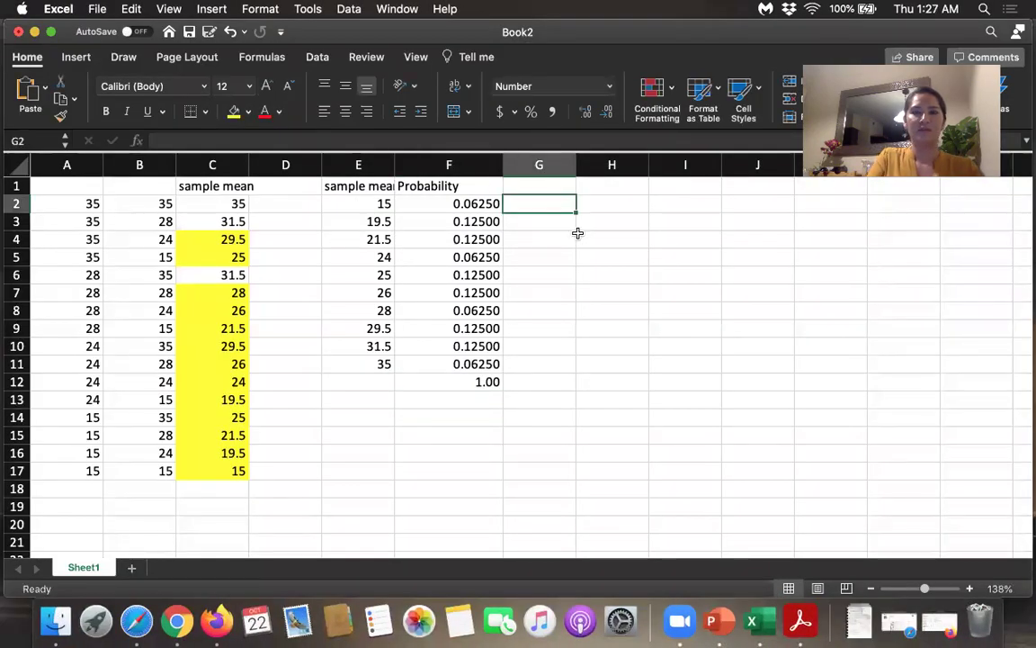
{"action": "type", "text": "="}
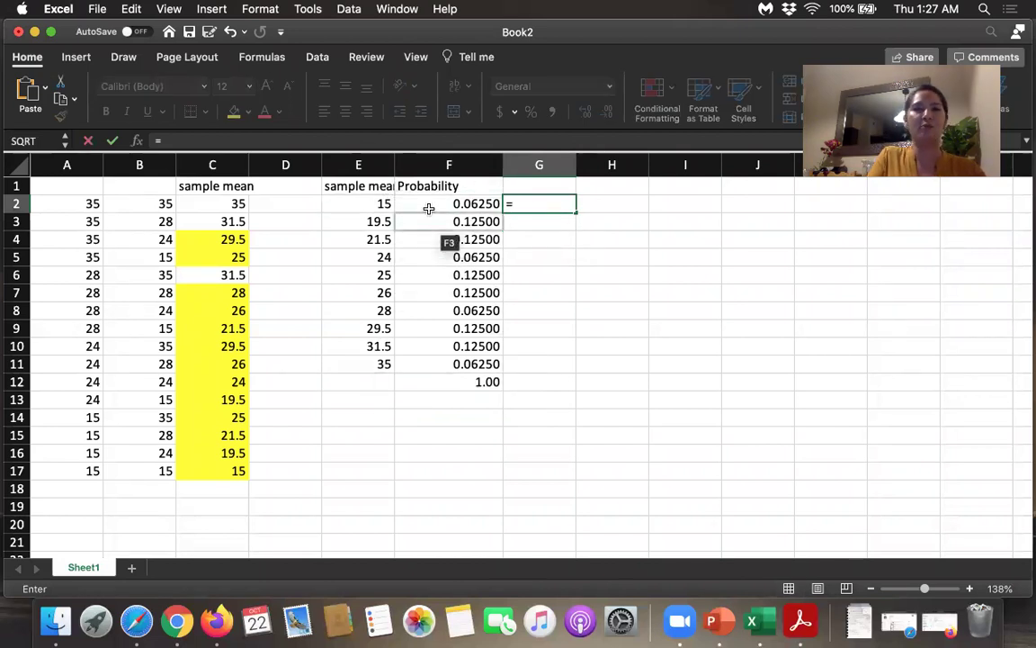
{"action": "left_click", "coordinate": [382, 205]}
{"action": "type", "text": "*"}
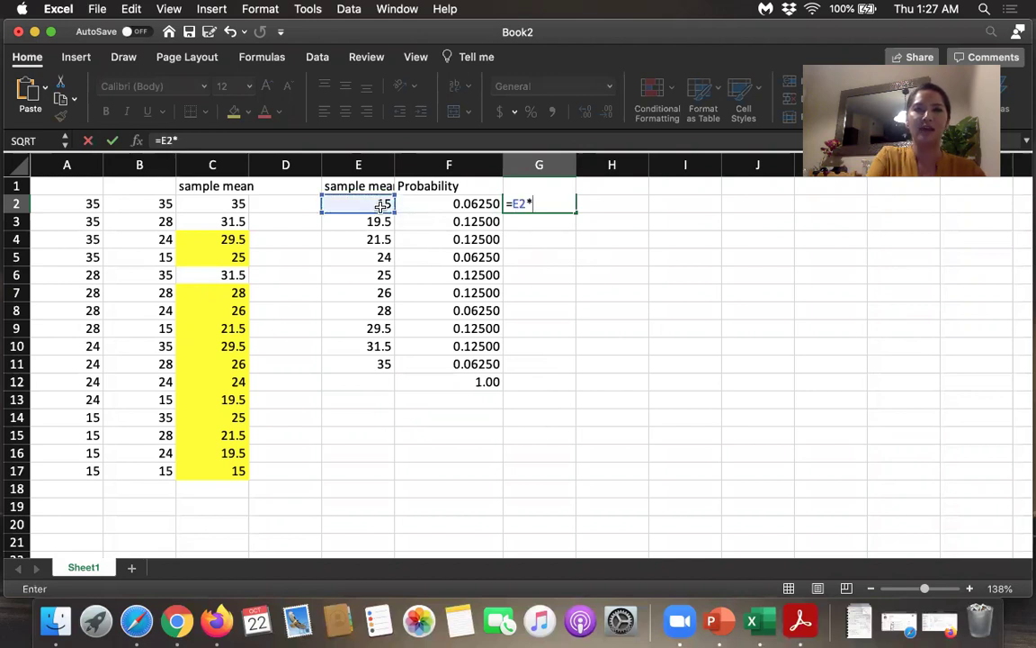
{"action": "left_click", "coordinate": [430, 202]}
{"action": "key", "text": "Return"}
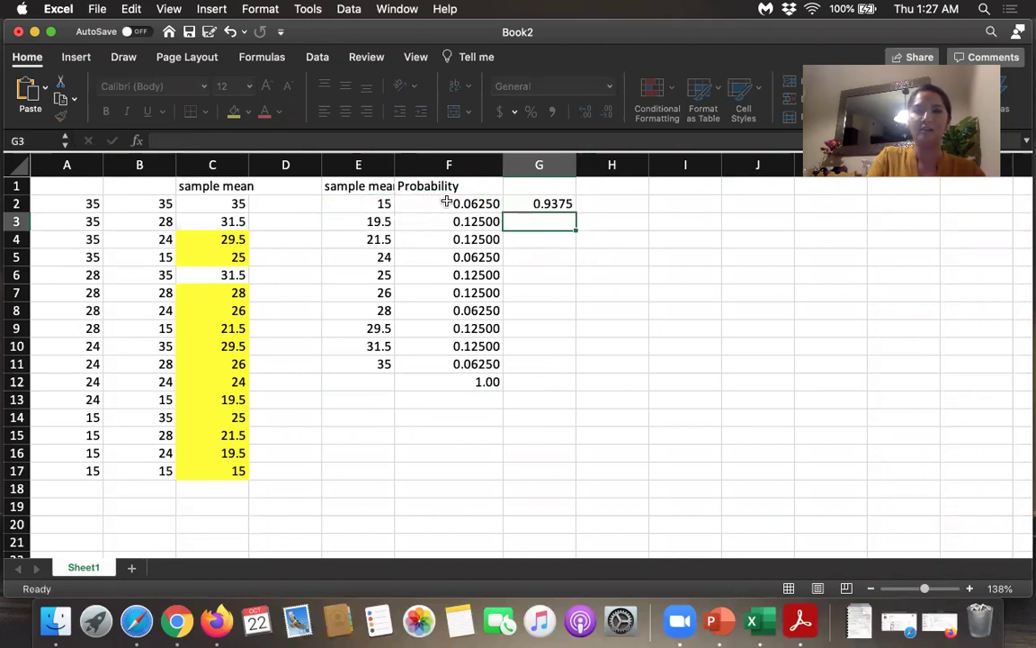
{"action": "left_click", "coordinate": [565, 204]}
{"action": "left_click_drag", "start_coordinate": [573, 211], "coordinate": [562, 371]}
Step: Sum G2:G11 in G12 to get 25.5 and shade G12 yellow
{"action": "left_click", "coordinate": [560, 384]}
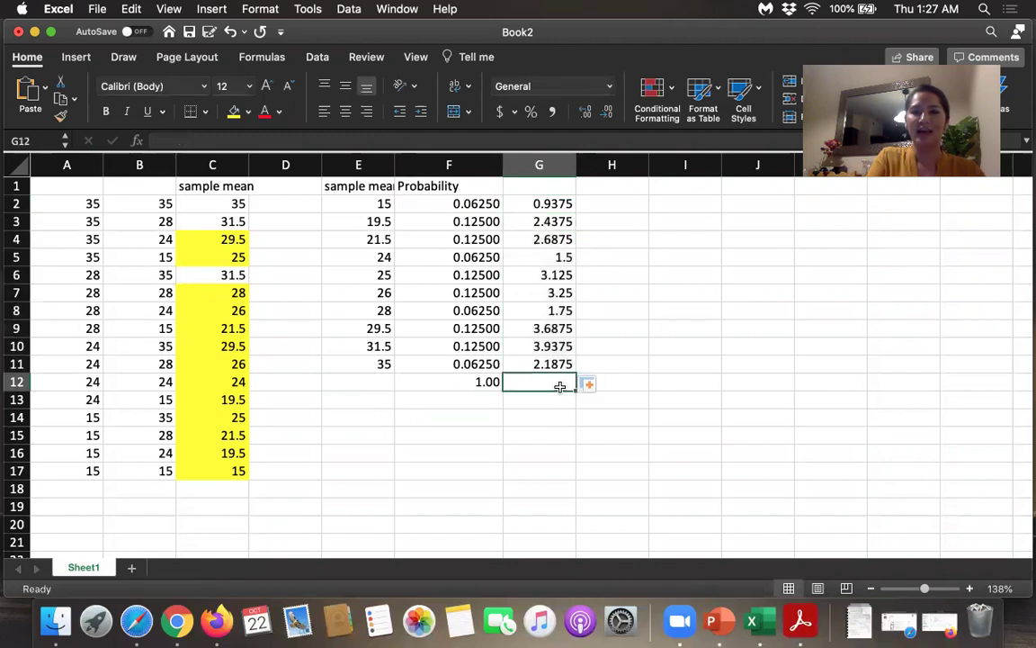
{"action": "type", "text": "="}
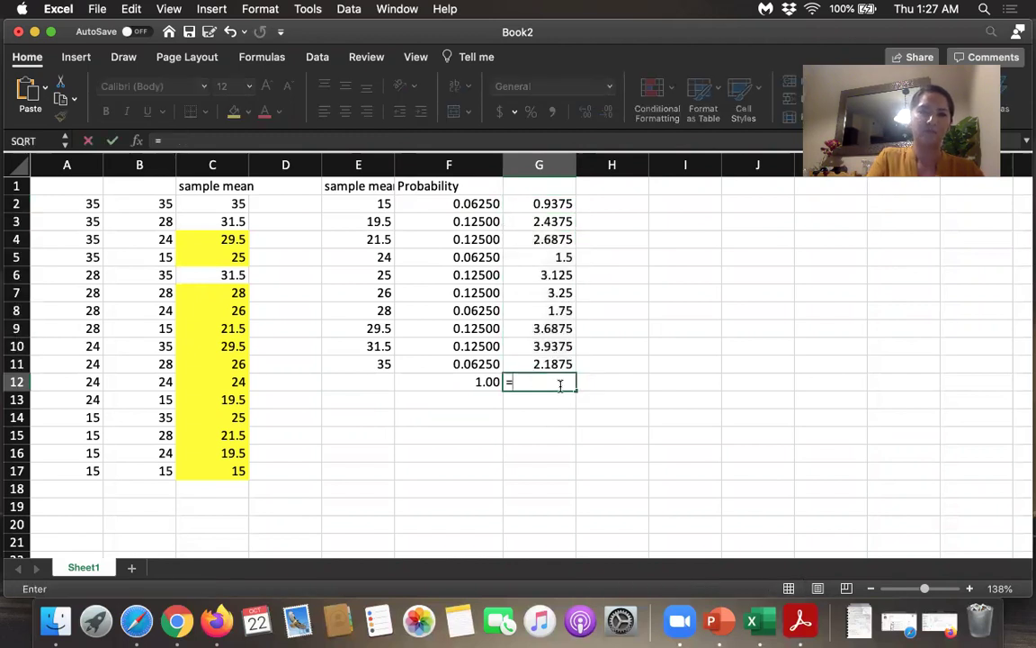
{"action": "type", "text": "sum("}
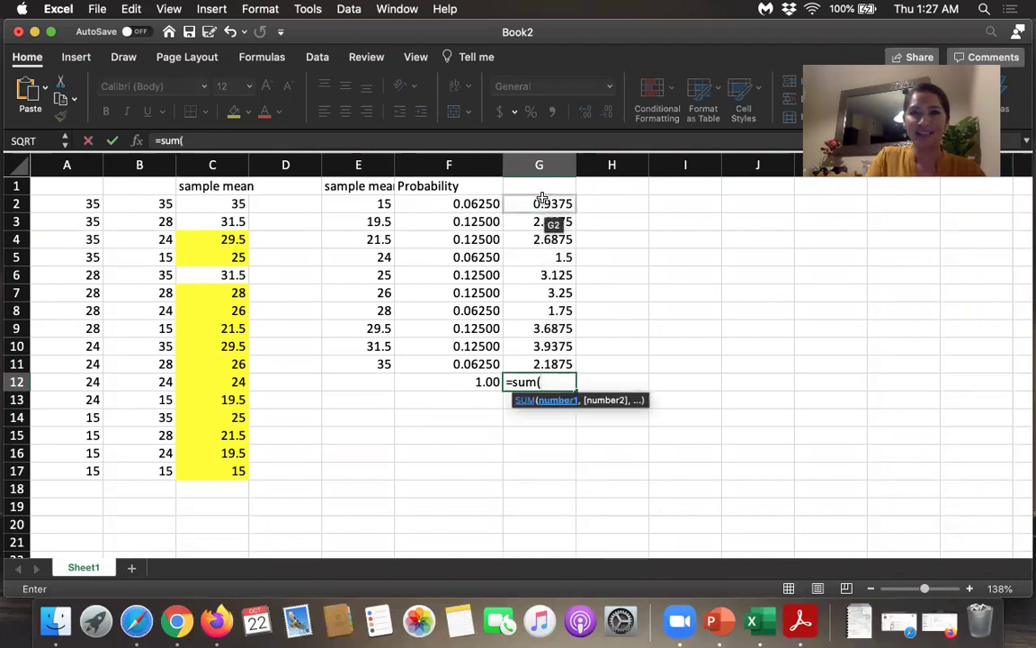
{"action": "left_click_drag", "start_coordinate": [542, 198], "coordinate": [550, 362]}
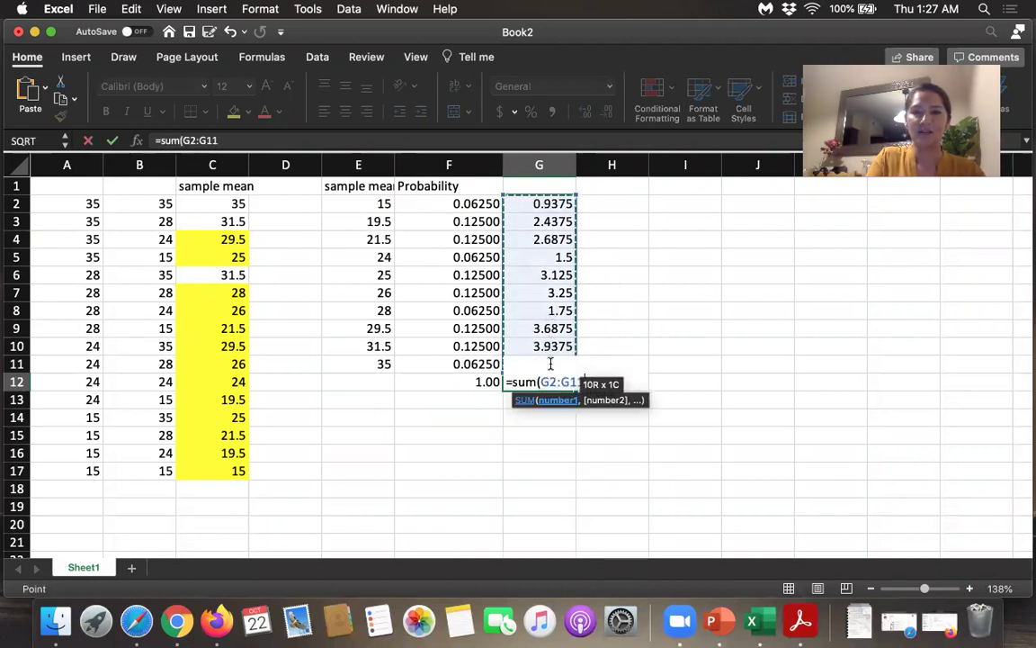
{"action": "key", "text": "Return"}
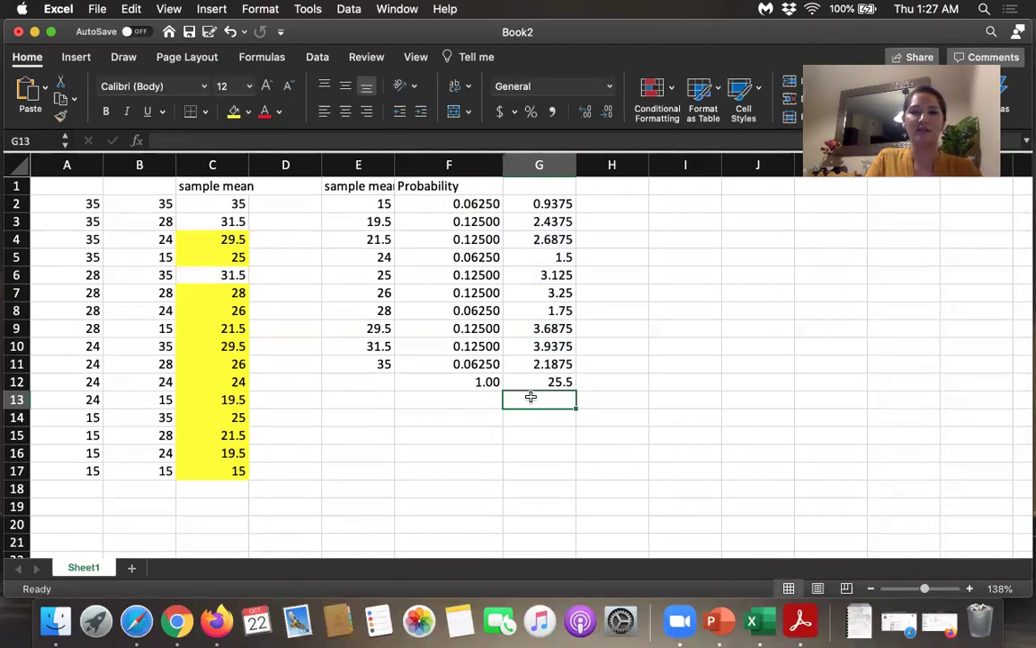
{"action": "left_click", "coordinate": [529, 383]}
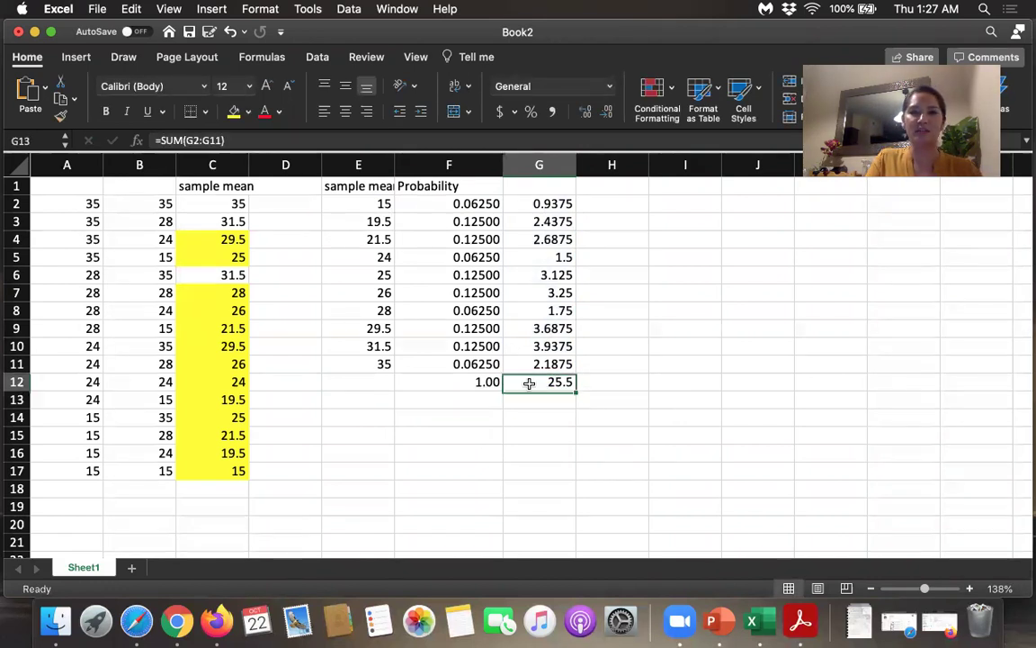
{"action": "left_click", "coordinate": [233, 111]}
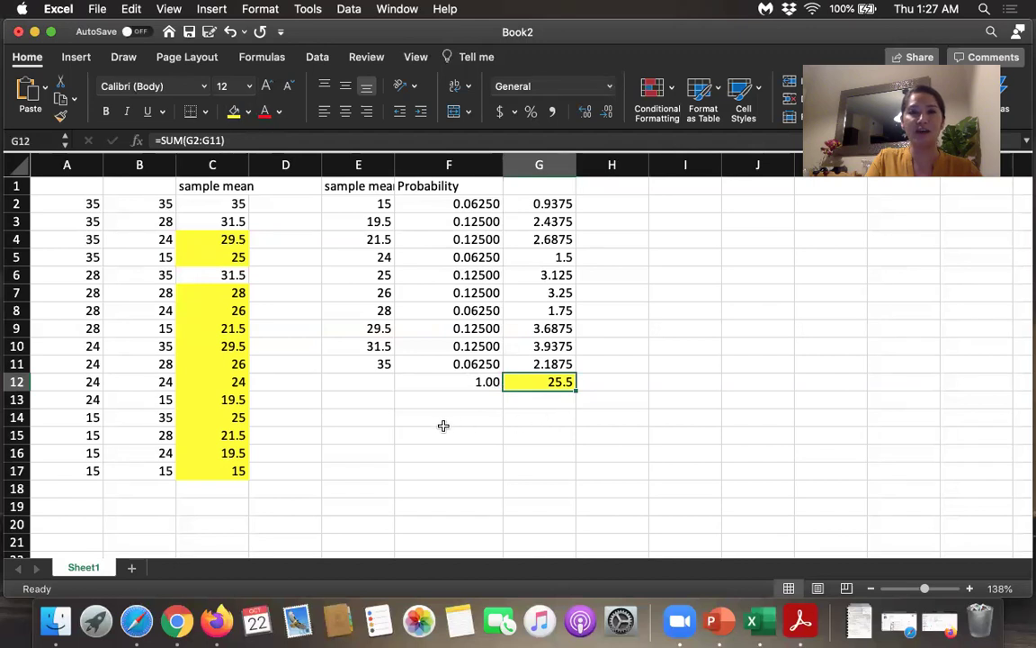
Step: Enter =AVERAGE(35,28,24,15) in I2, giving 25.5, and shade it yellow
{"action": "left_click", "coordinate": [669, 201]}
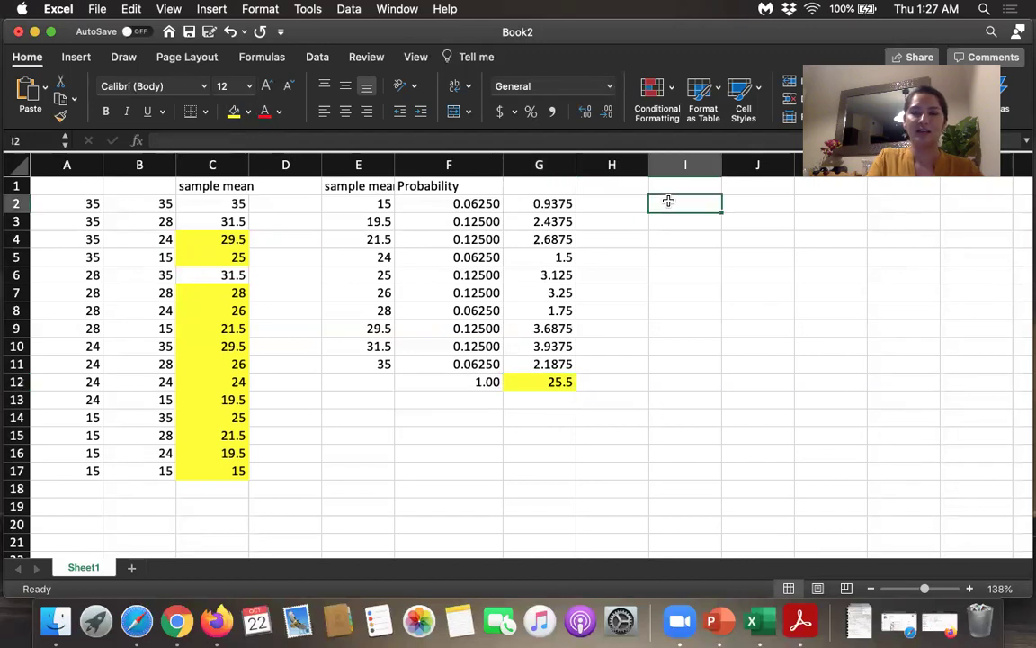
{"action": "type", "text": "=aevar"}
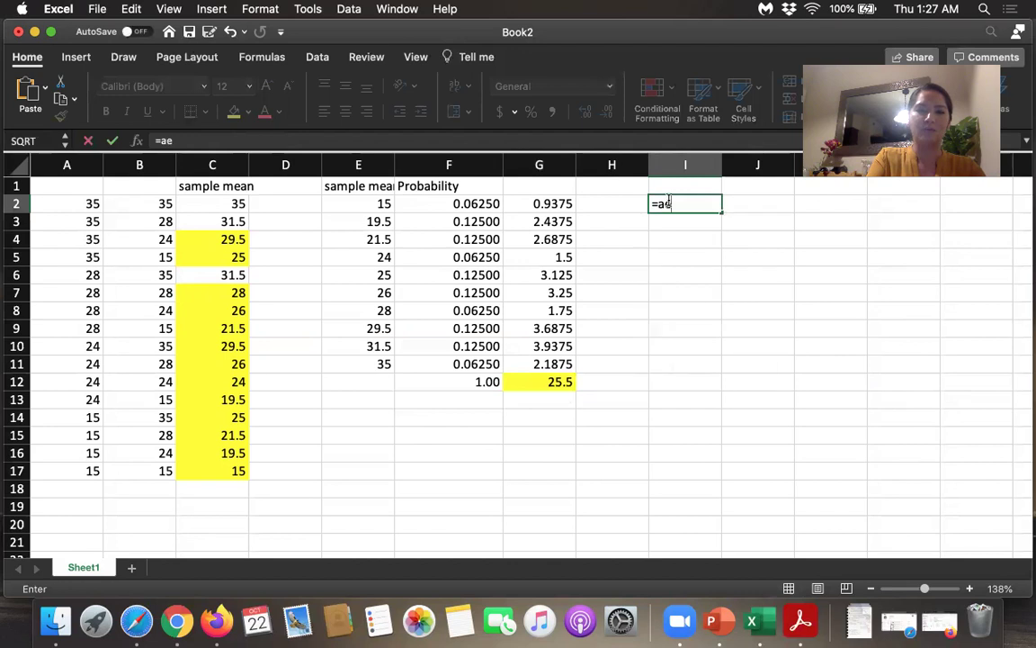
{"action": "key", "text": "BackSpace"}
{"action": "key", "text": "BackSpace"}
{"action": "key", "text": "BackSpace"}
{"action": "key", "text": "BackSpace"}
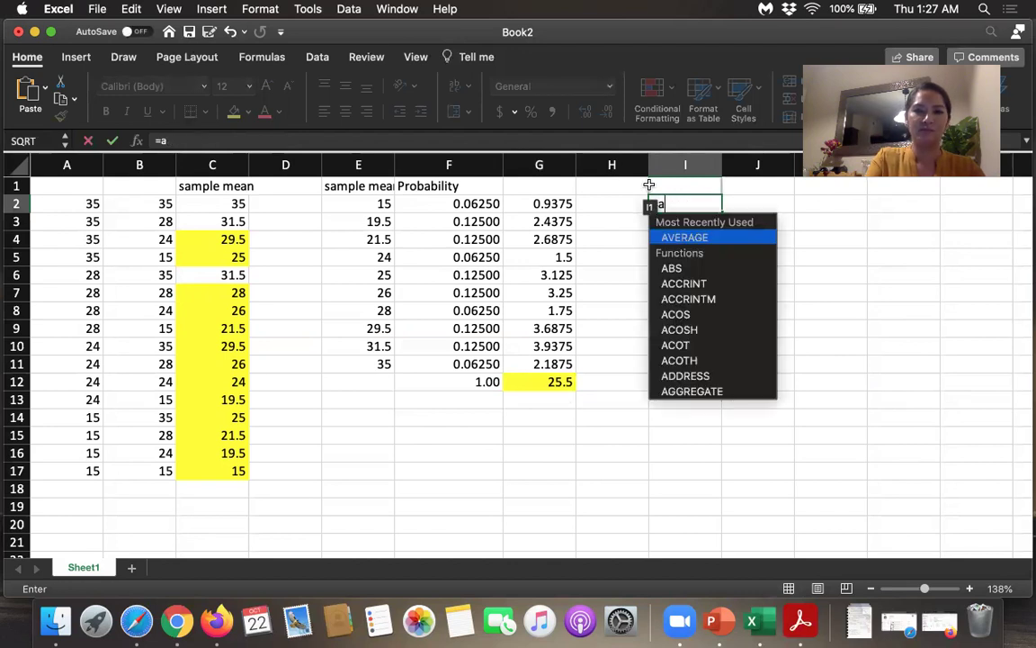
{"action": "type", "text": "verage(3%,"}
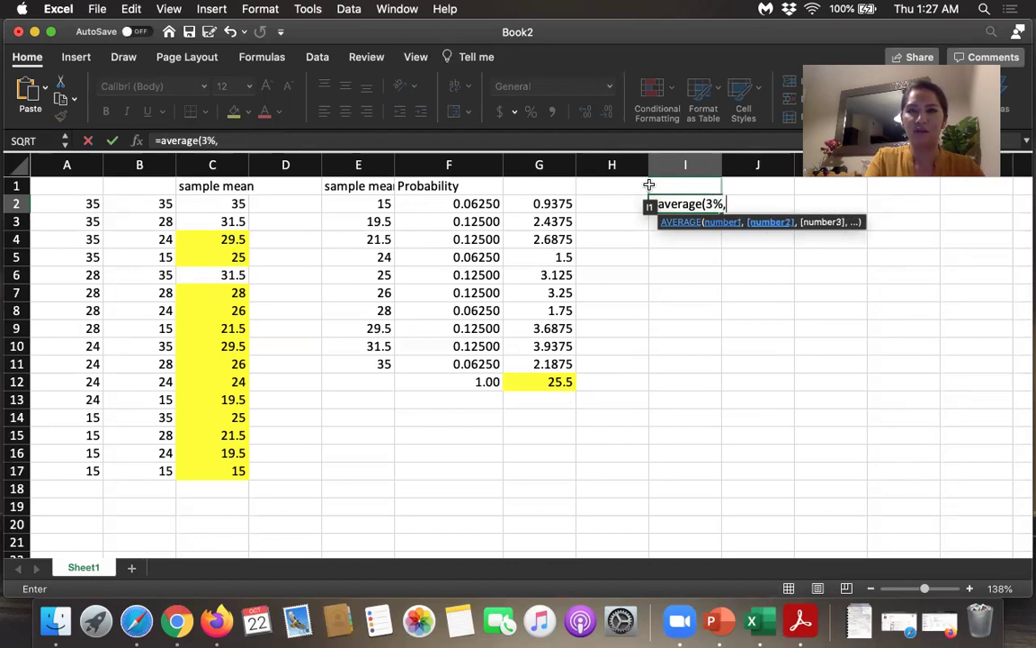
{"action": "key", "text": "BackSpace"}
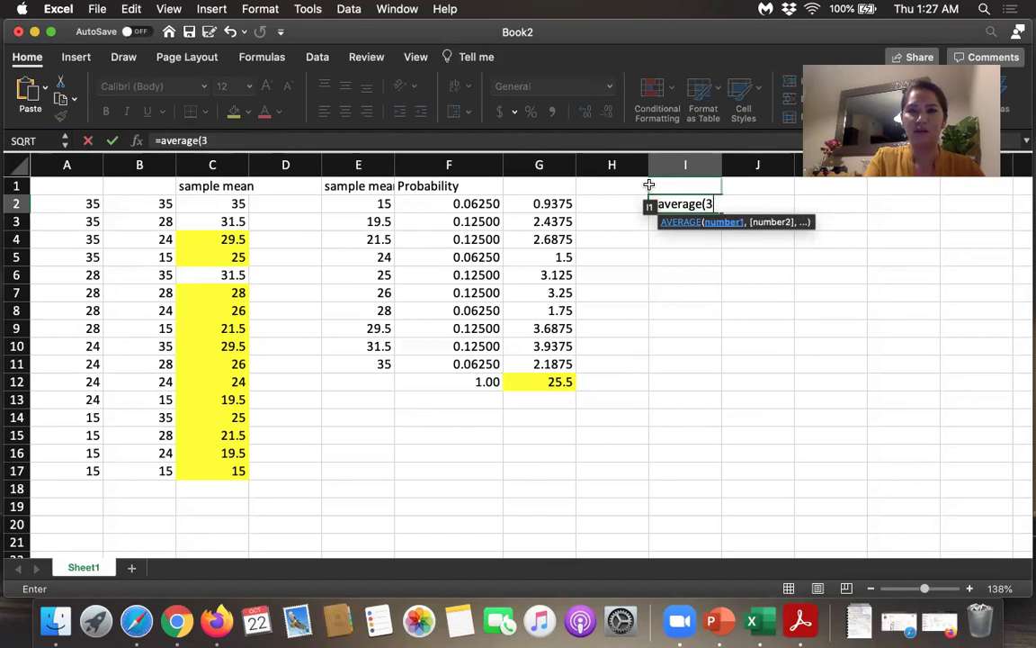
{"action": "type", "text": "5,28"}
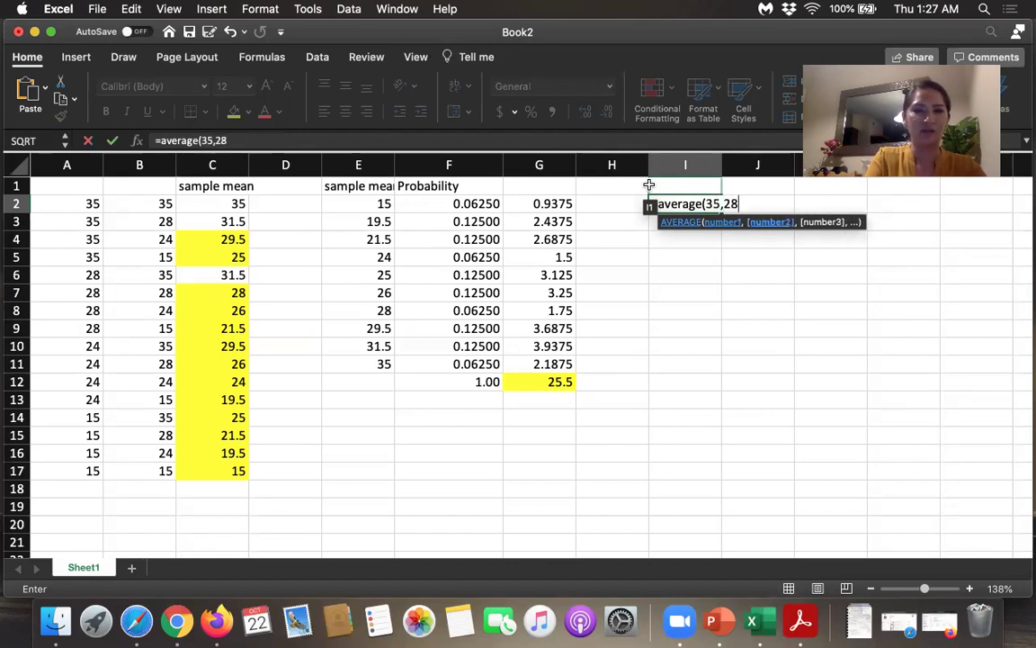
{"action": "type", "text": ","}
{"action": "type", "text": "24,"}
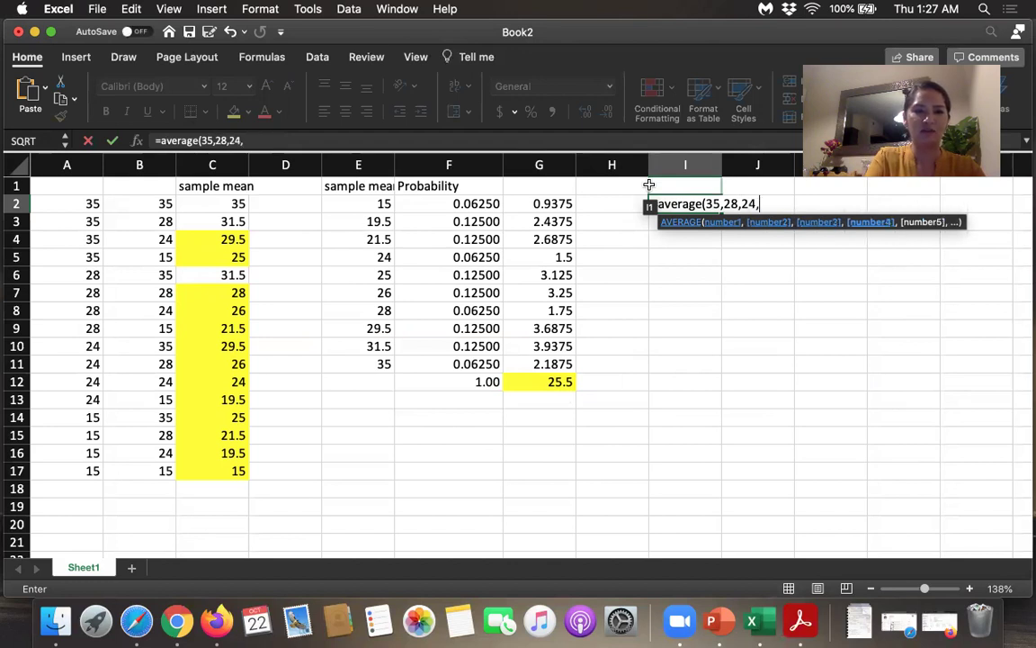
{"action": "type", "text": "15)"}
{"action": "key", "text": "Return"}
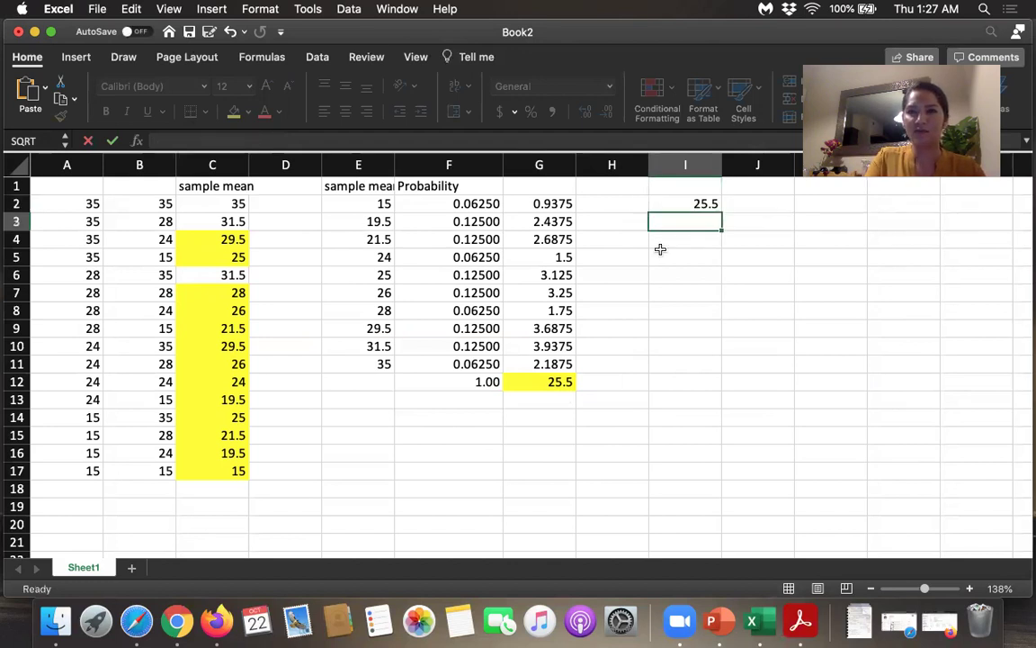
{"action": "left_click", "coordinate": [683, 202]}
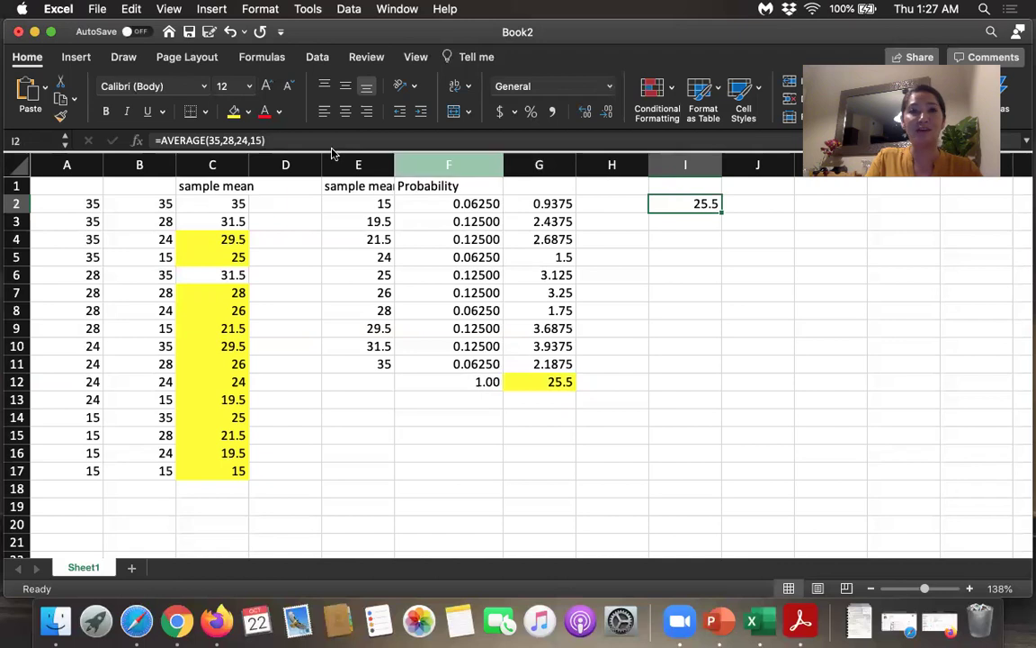
{"action": "left_click", "coordinate": [233, 111]}
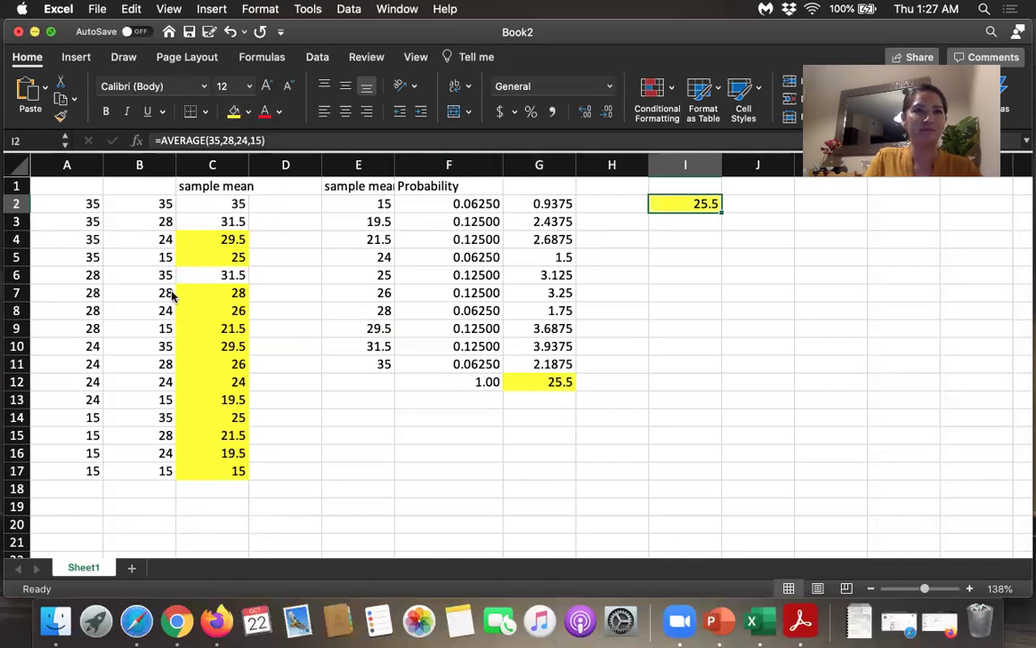
{"action": "key", "text": "super+Tab"}
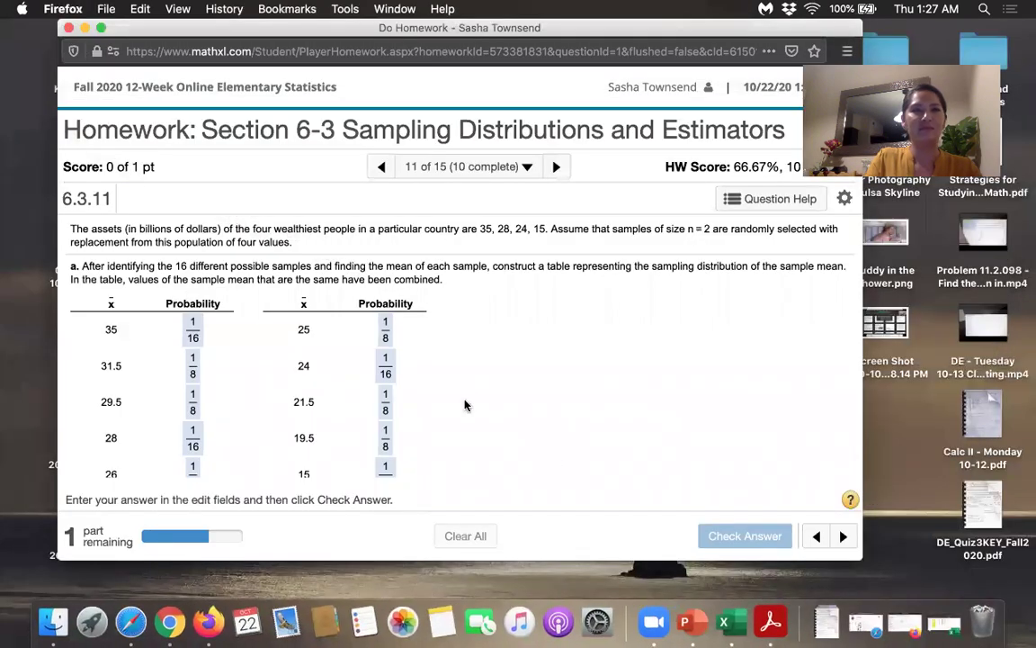
Step: Enter population mean 25.5 and choose 'equal to' for the comparison
{"action": "key", "text": "ctrl+super+f"}
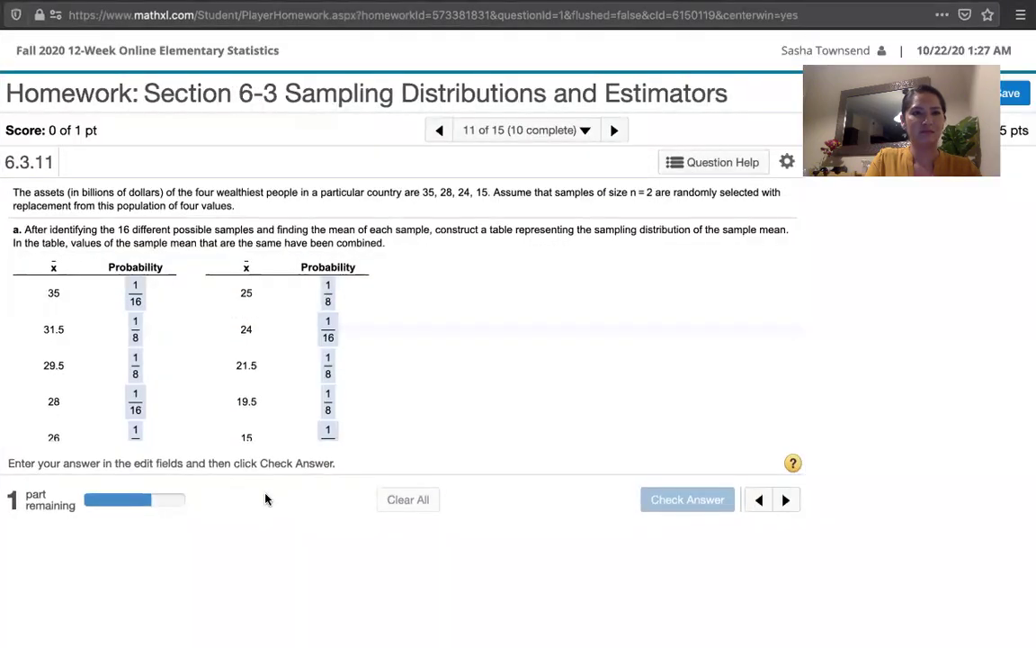
{"action": "left_click", "coordinate": [155, 502]}
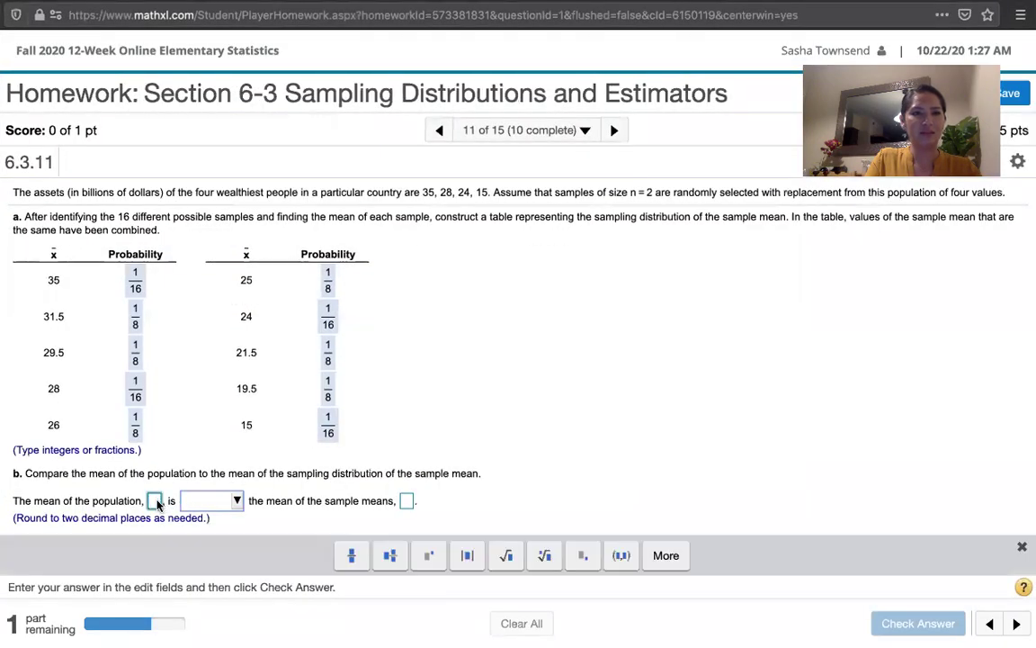
{"action": "type", "text": "25.2"}
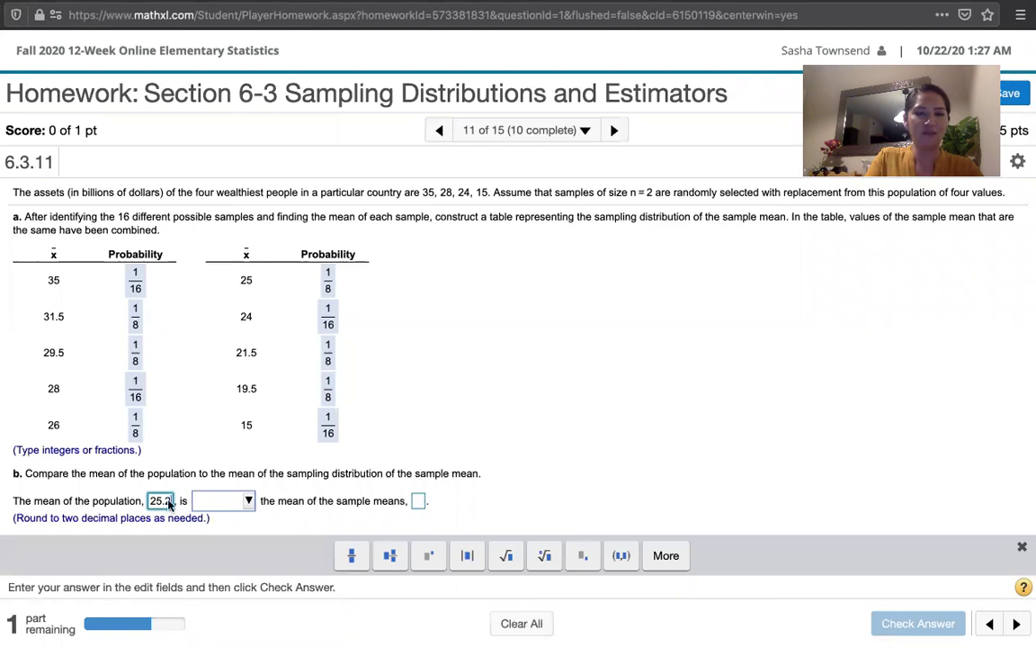
{"action": "left_click", "coordinate": [213, 502]}
{"action": "left_click", "coordinate": [219, 542]}
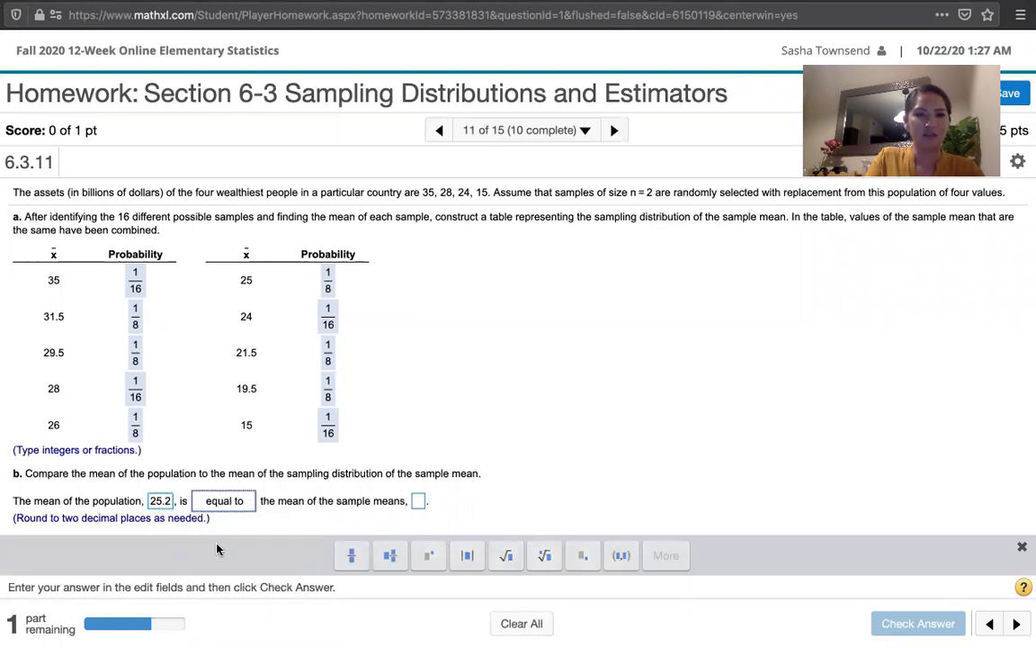
{"action": "left_click", "coordinate": [417, 502]}
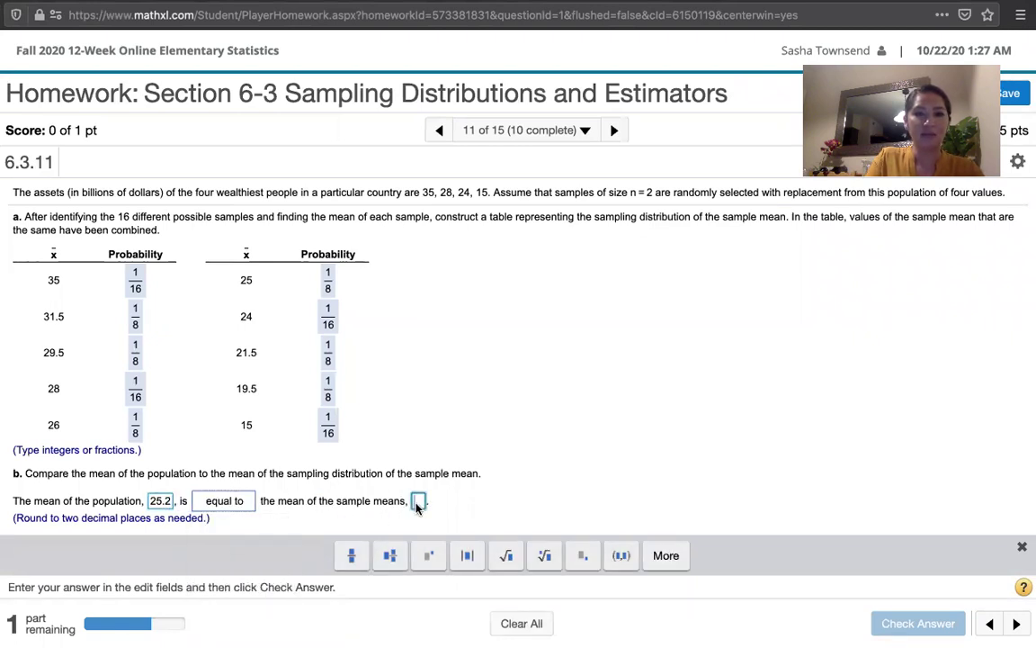
{"action": "left_click", "coordinate": [163, 502]}
{"action": "key", "text": "BackSpace"}
{"action": "key", "text": "BackSpace"}
{"action": "type", "text": ".5"}
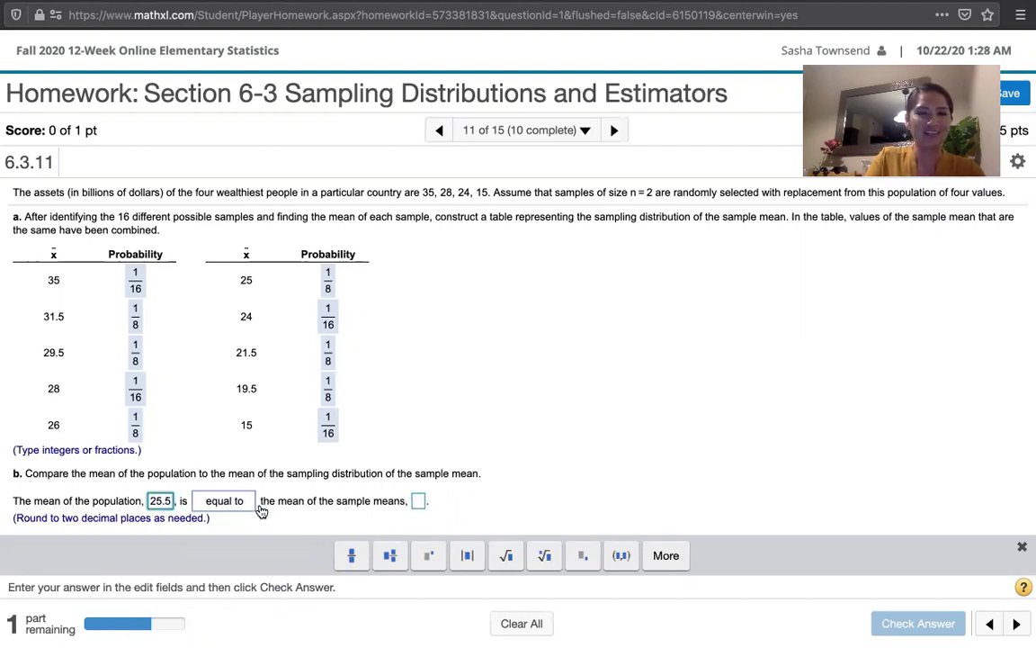
Step: Enter 25.5 as the mean of the sample means and submit part b
{"action": "left_click", "coordinate": [419, 503]}
{"action": "type", "text": "25.5"}
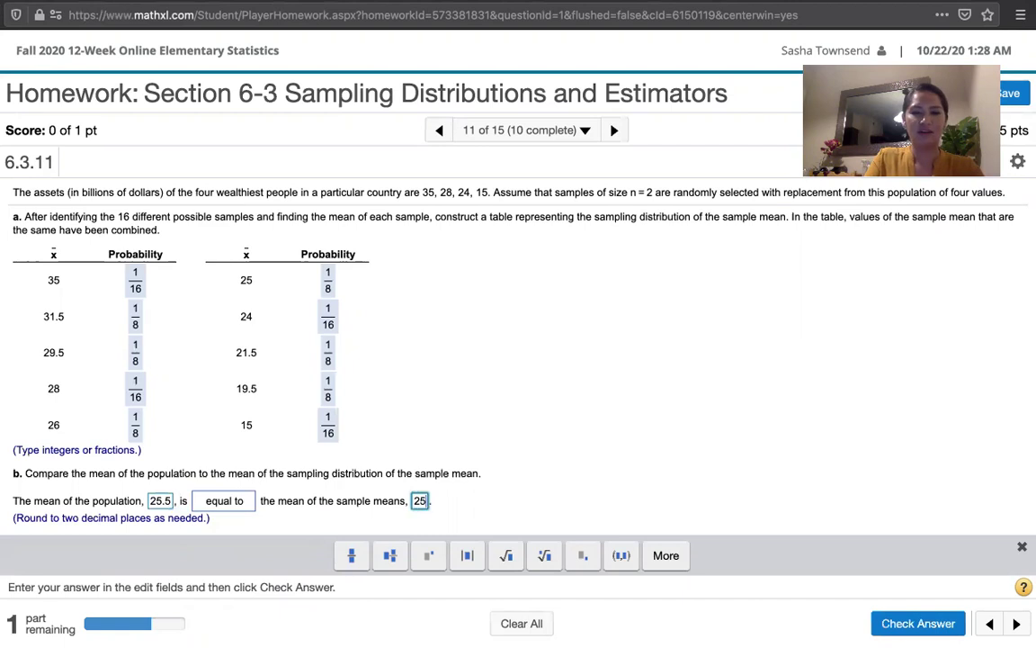
{"action": "left_click", "coordinate": [902, 623]}
{"action": "left_click", "coordinate": [525, 422]}
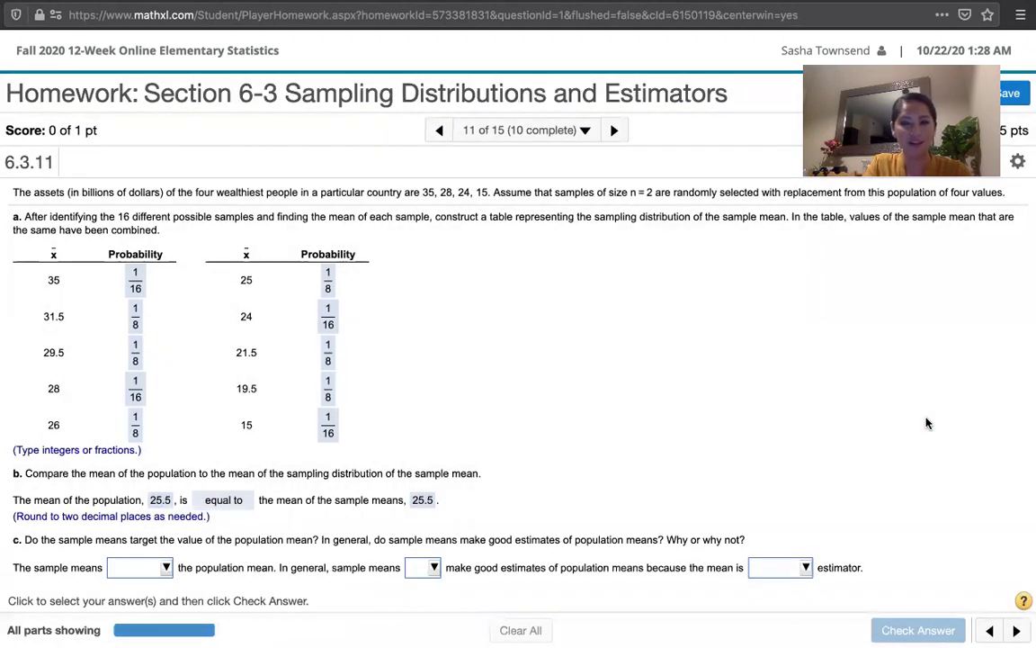
Step: Pick 'target', 'do' and 'an unbiased' estimator in part c and check the answer
{"action": "left_click", "coordinate": [160, 568]}
{"action": "left_click", "coordinate": [152, 538]}
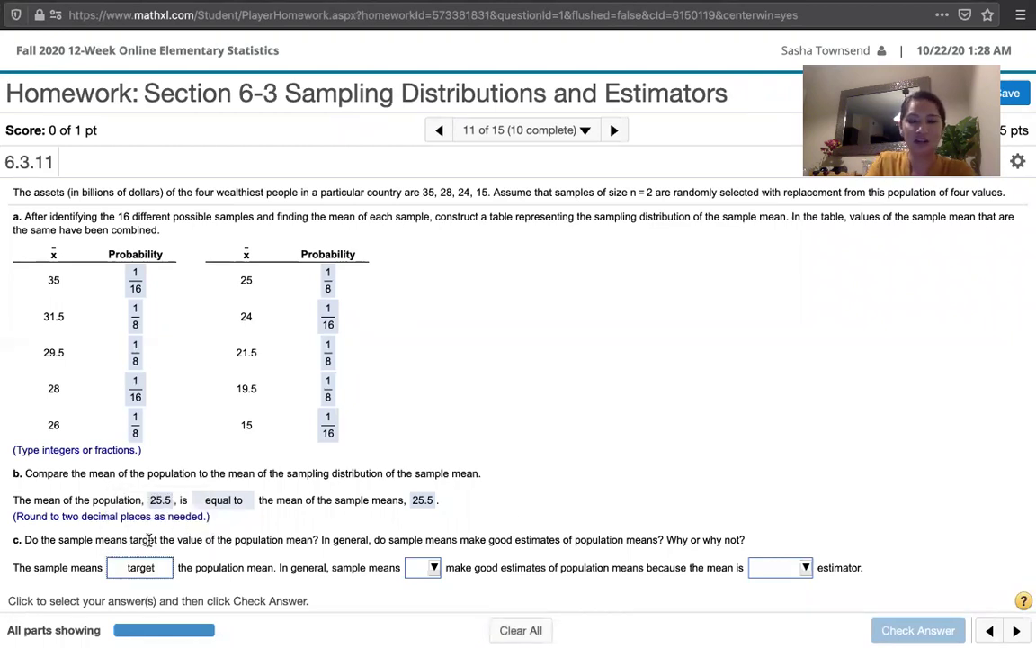
{"action": "left_click", "coordinate": [426, 568]}
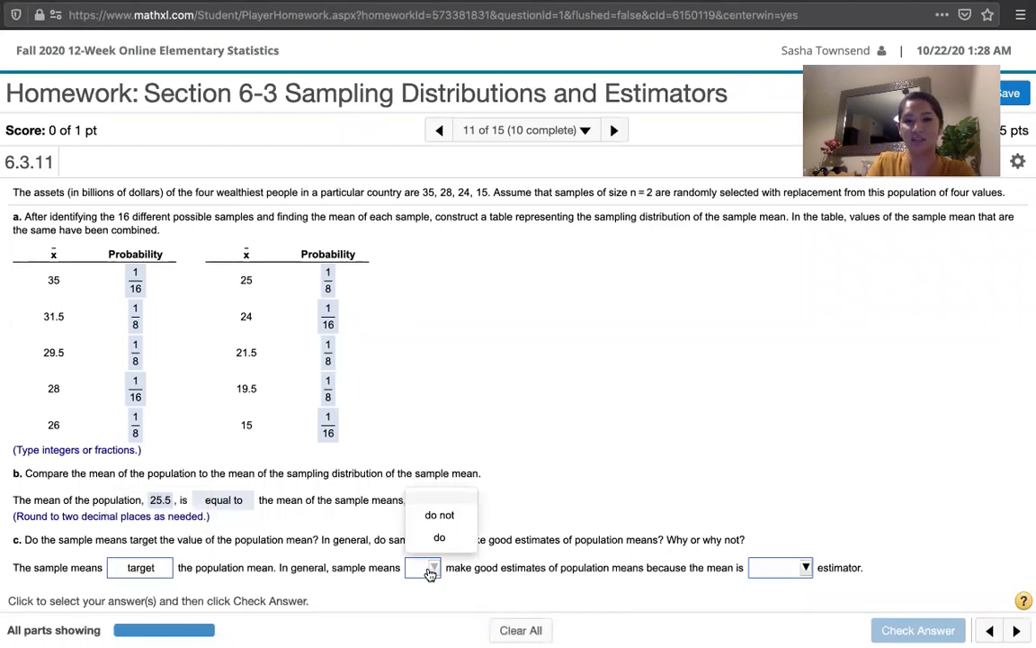
{"action": "left_click", "coordinate": [434, 536]}
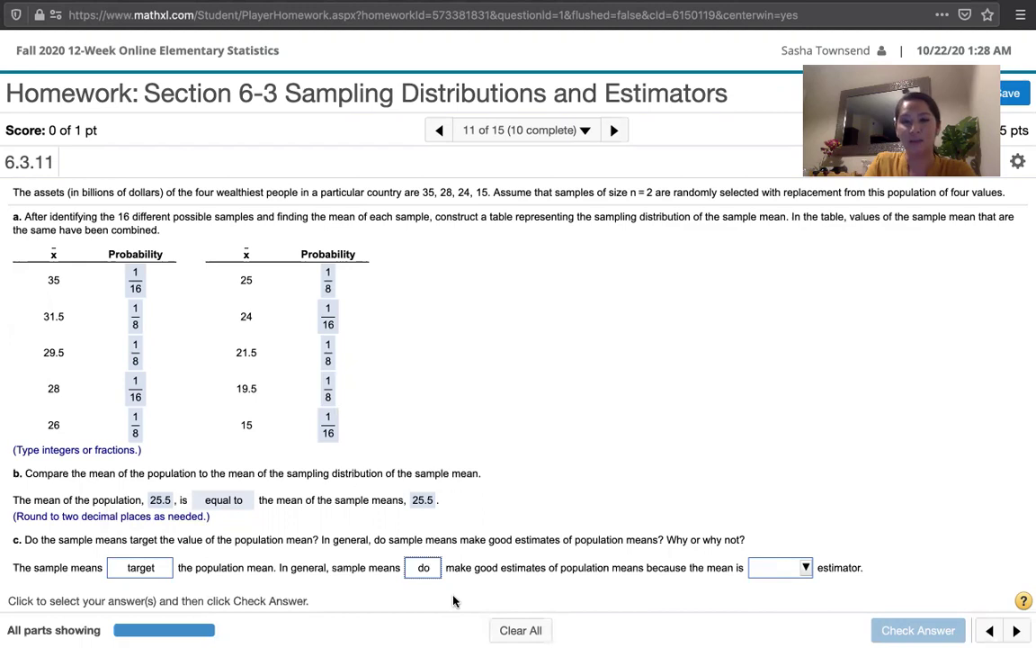
{"action": "left_click", "coordinate": [778, 572]}
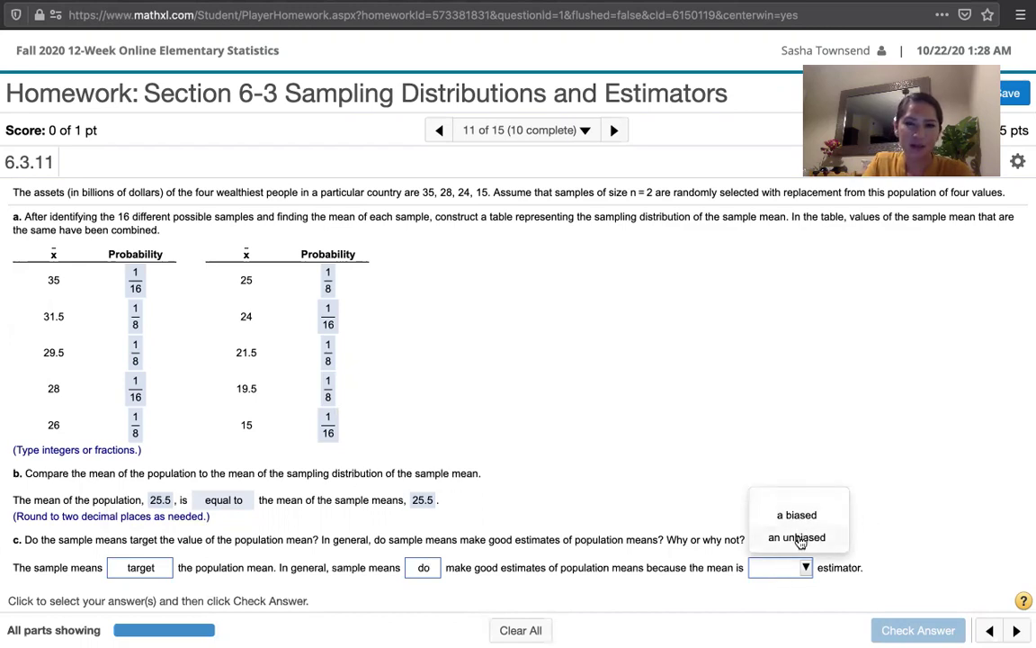
{"action": "left_click", "coordinate": [800, 538]}
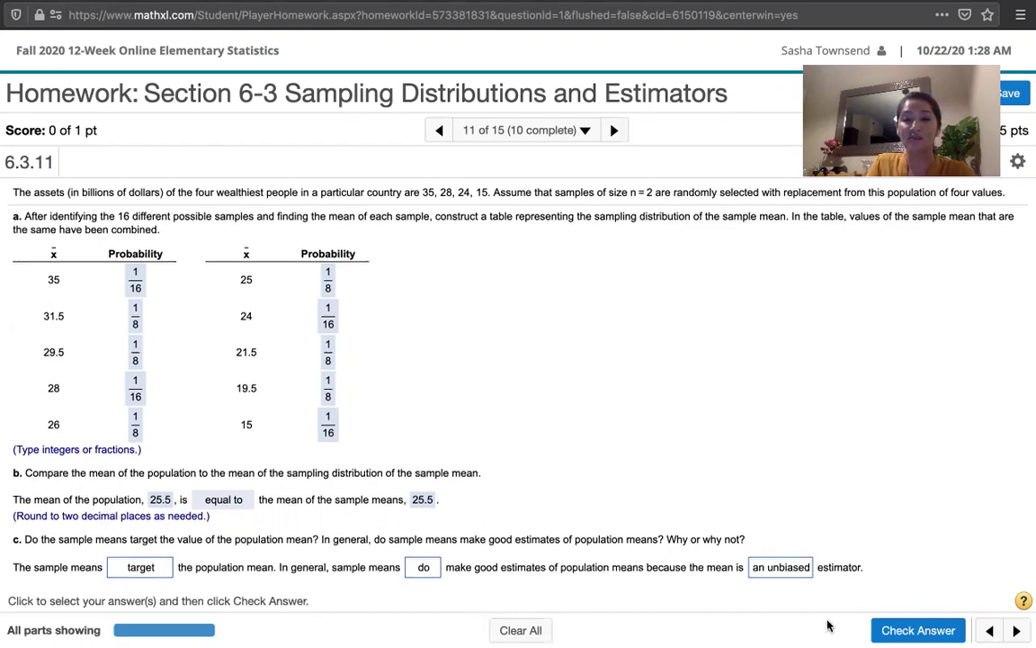
{"action": "left_click", "coordinate": [886, 629]}
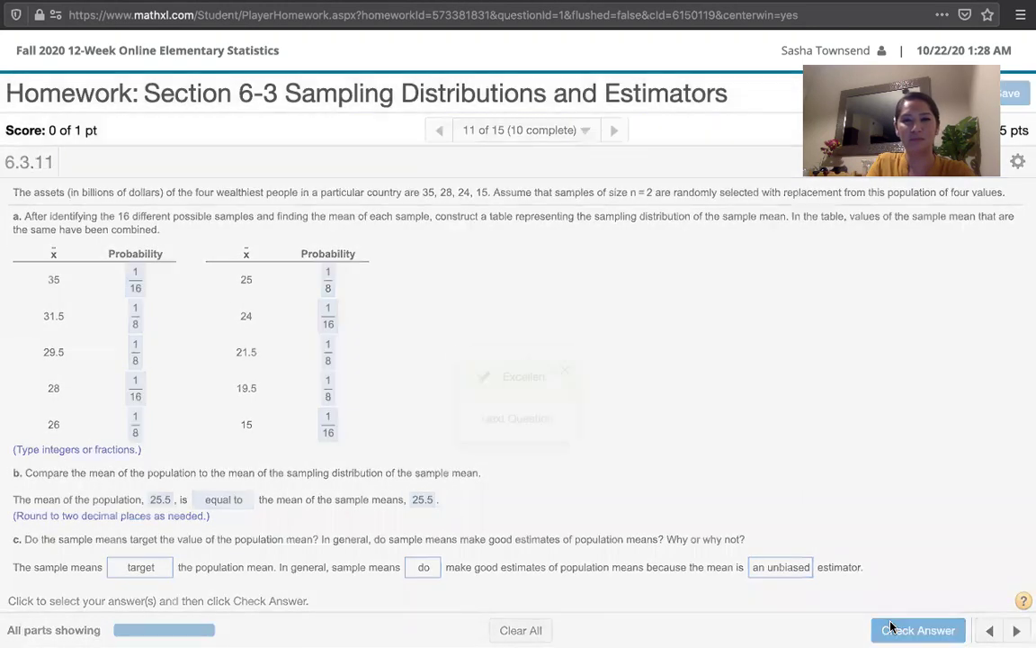